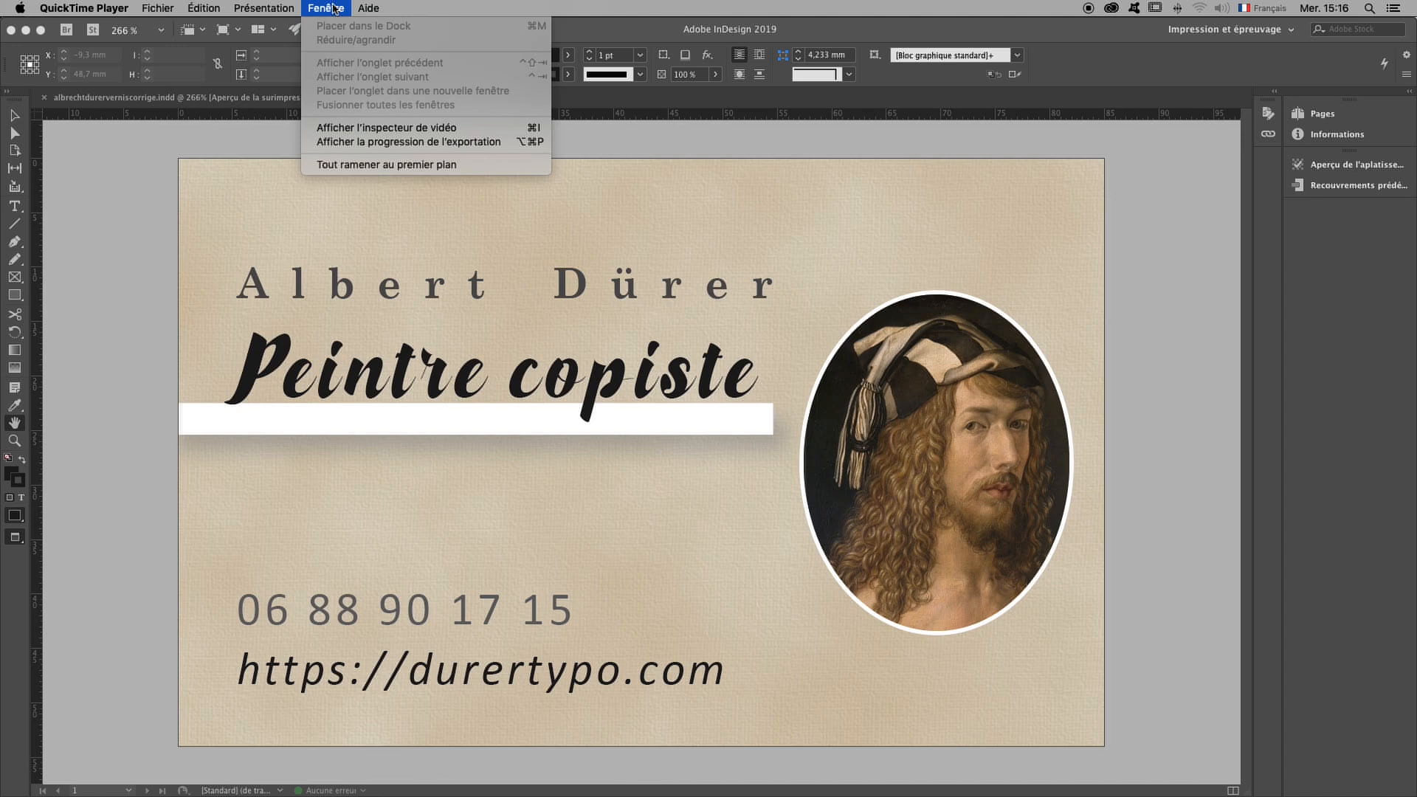
- Switch to the [Impression et épreuvage] workspace and rearrange the floating Options d'objet and Nuancier panels
{"action": "left_click", "coordinate": [441, 9]}
{"action": "mouse_move", "coordinate": [448, 29]}
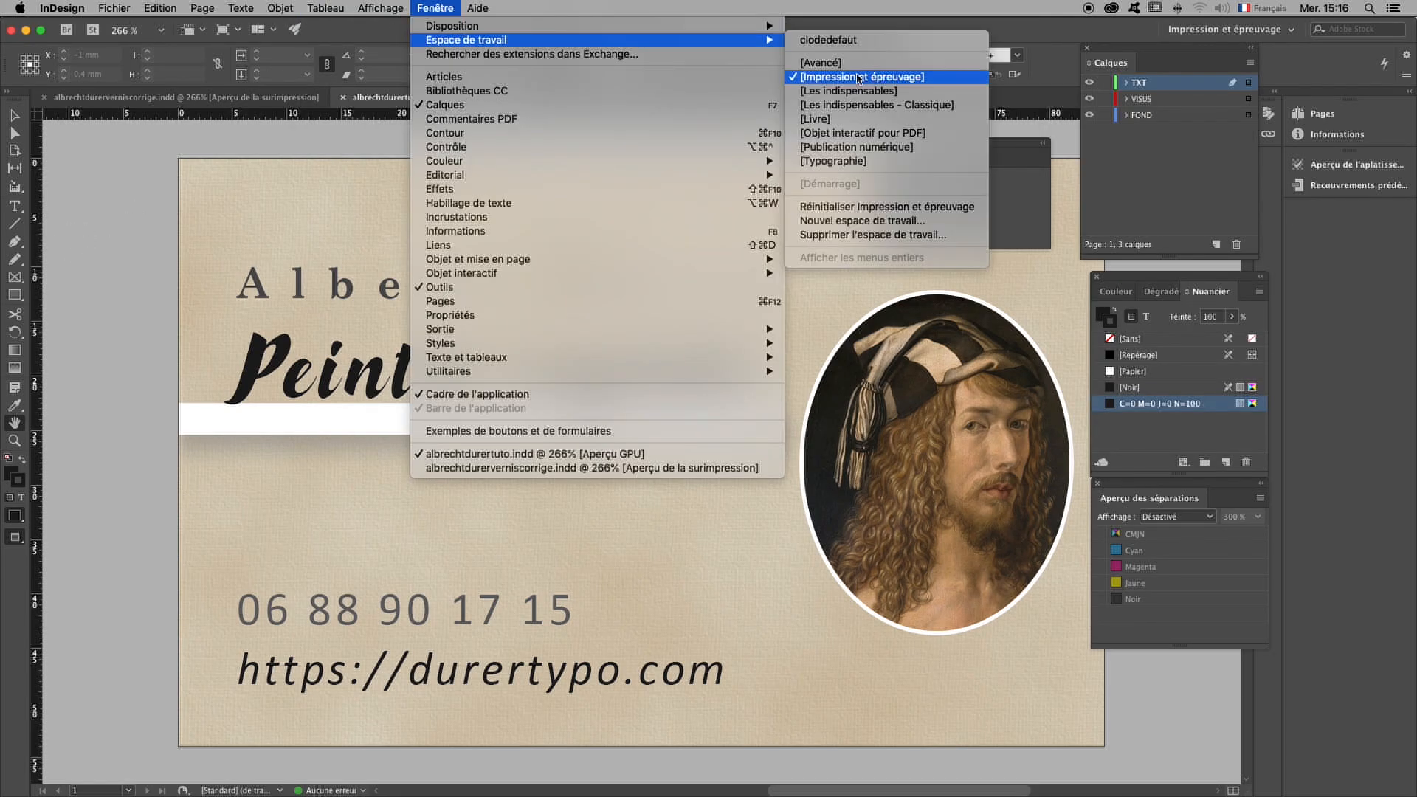
{"action": "left_click", "coordinate": [859, 77]}
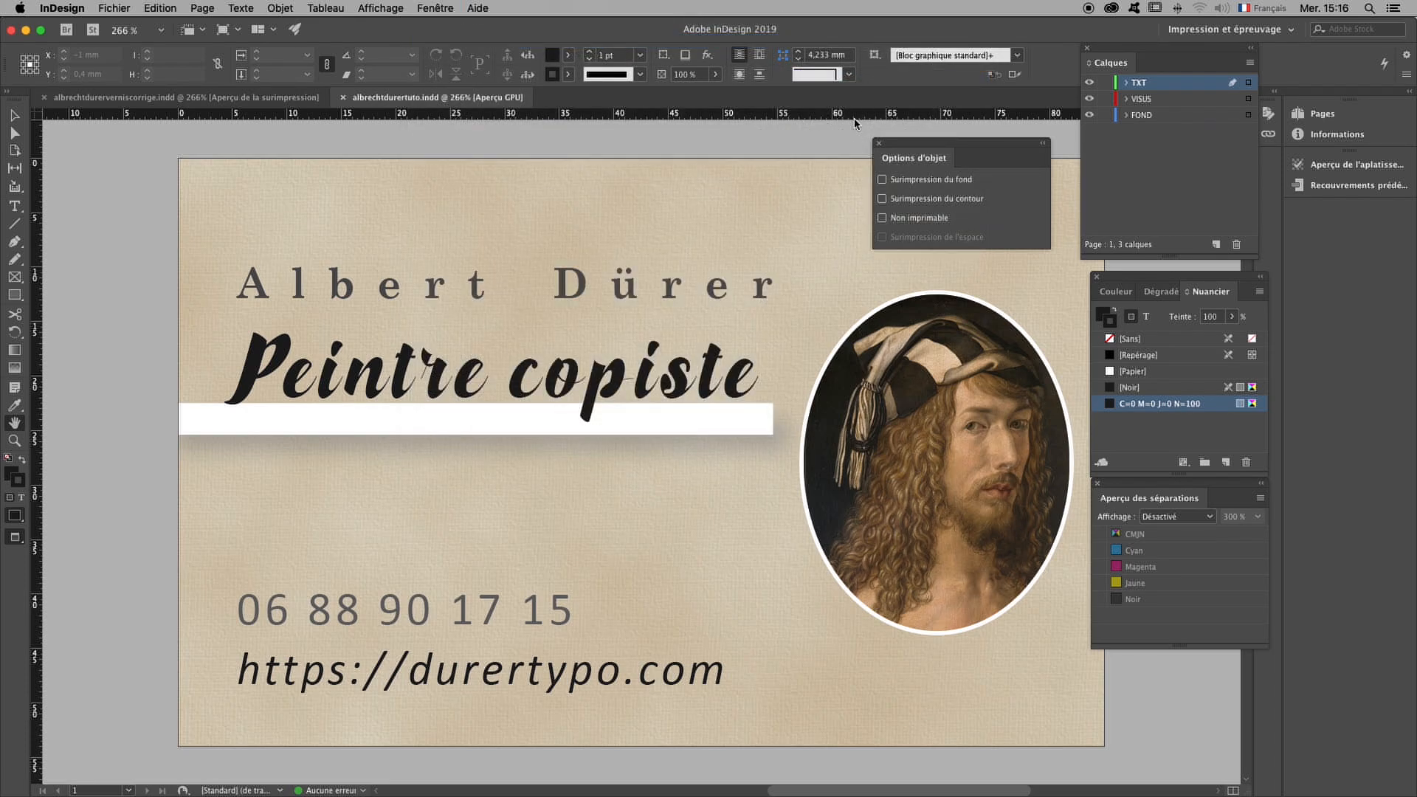
{"action": "mouse_move", "coordinate": [931, 146]}
{"action": "left_mouse_down"}
{"action": "mouse_move", "coordinate": [605, 155]}
{"action": "mouse_move", "coordinate": [913, 141]}
{"action": "left_mouse_up"}
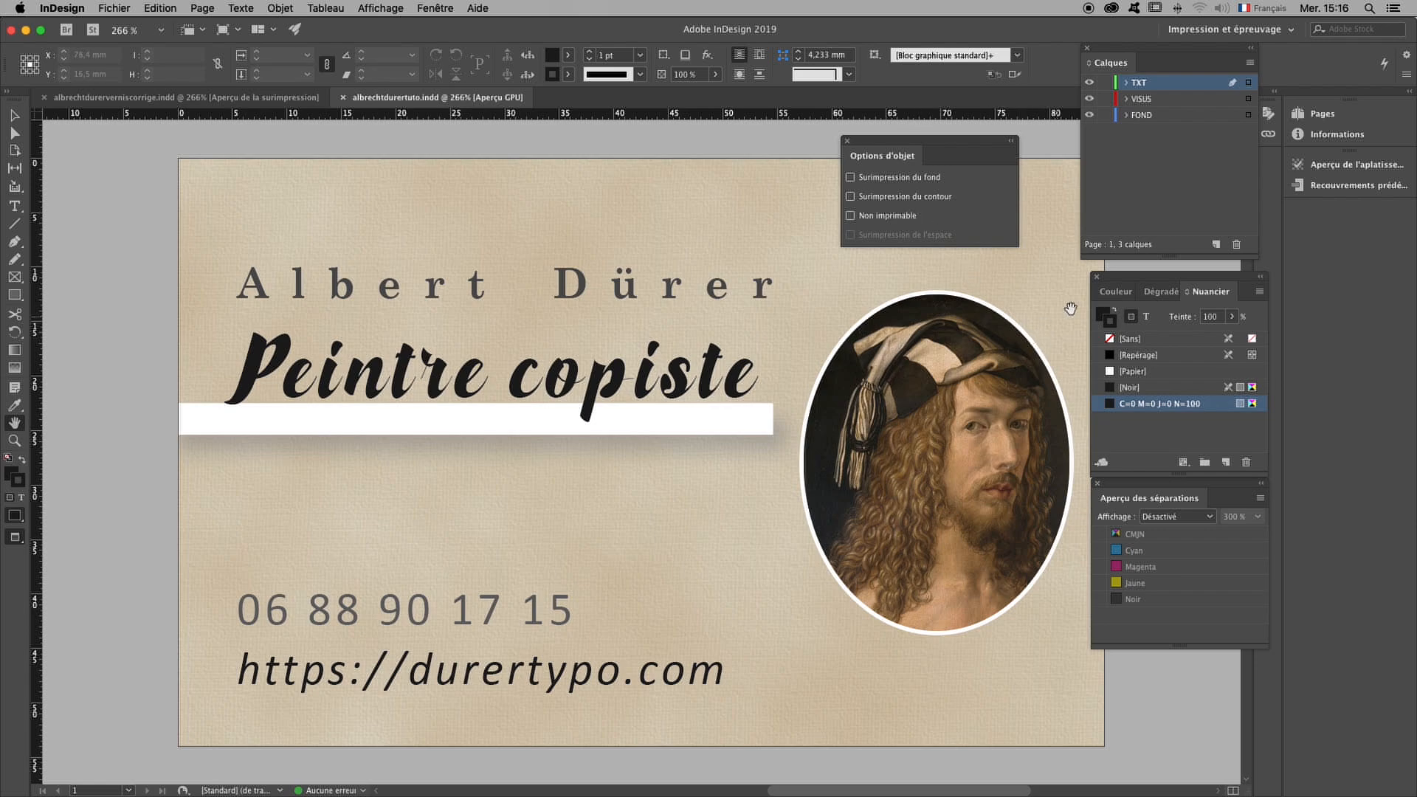
{"action": "left_click_drag", "start_coordinate": [1133, 284], "coordinate": [1120, 273]}
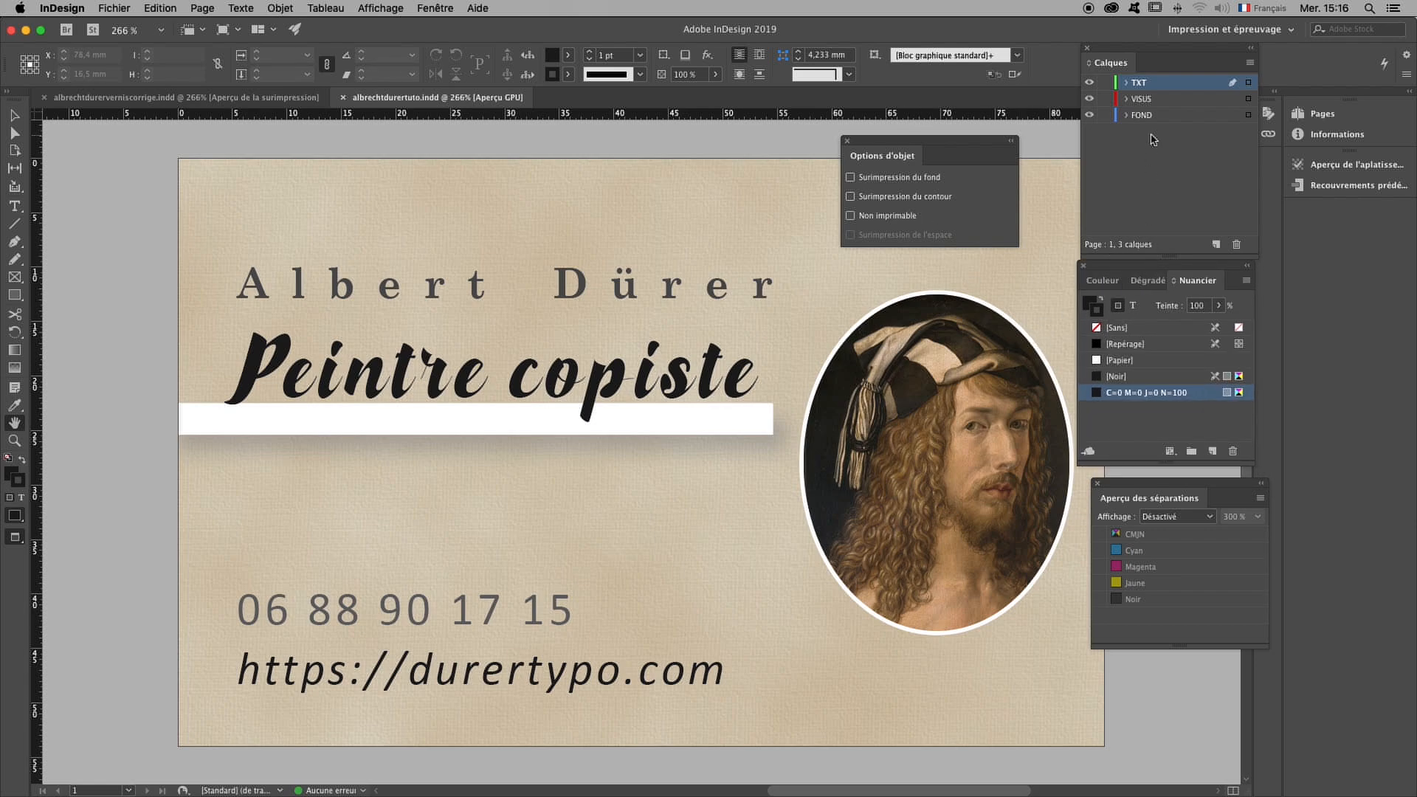
- Set the separations preview display to Séparations and place its panel just below the swatches
{"action": "left_click_drag", "start_coordinate": [1133, 487], "coordinate": [1113, 476]}
{"action": "left_click", "coordinate": [1153, 506]}
{"action": "left_click", "coordinate": [1157, 536]}
{"action": "left_click_drag", "start_coordinate": [1134, 475], "coordinate": [1144, 509]}
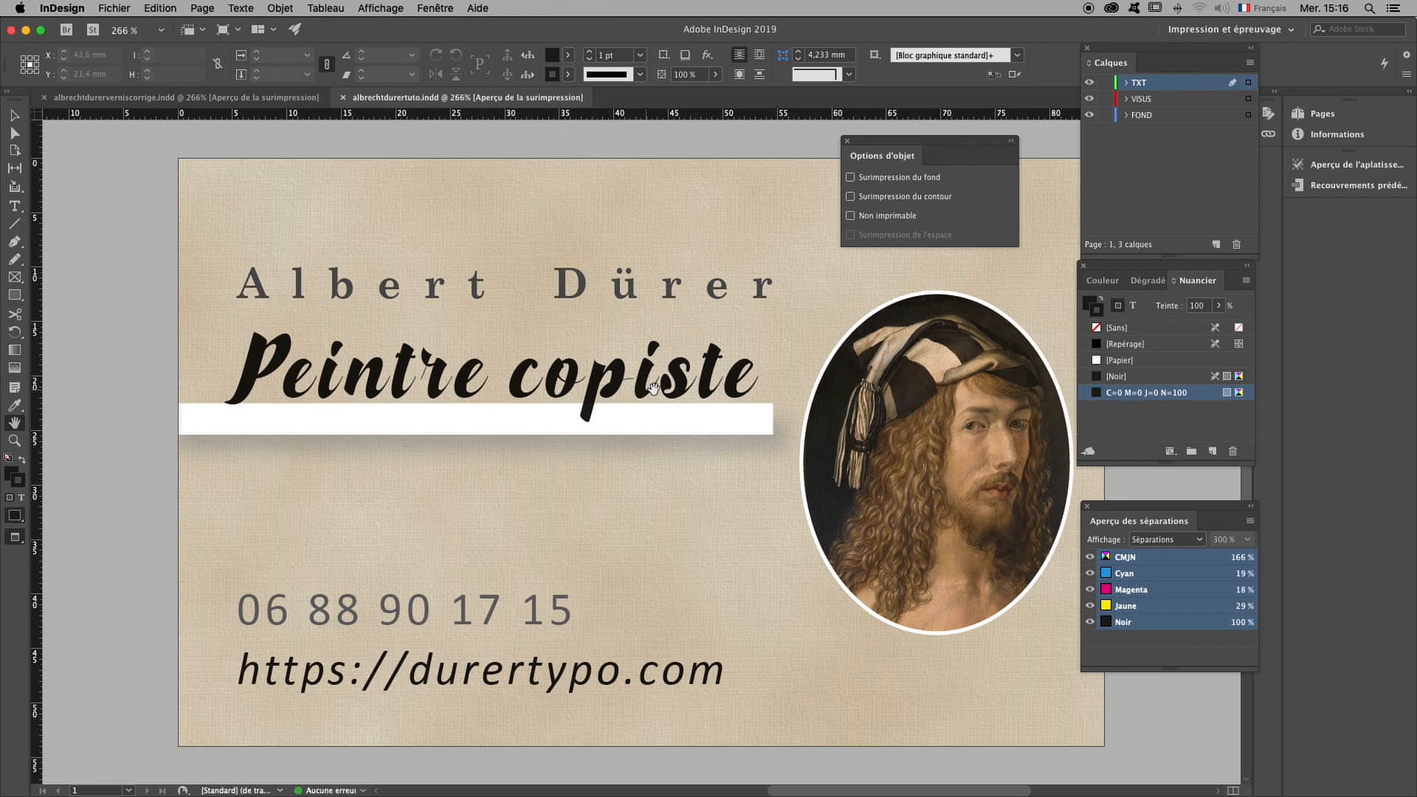
- Apply the C=0 M=0 J=0 N=100 swatch to the text of the "Peintre copiste" frame
{"action": "left_click", "coordinate": [14, 113]}
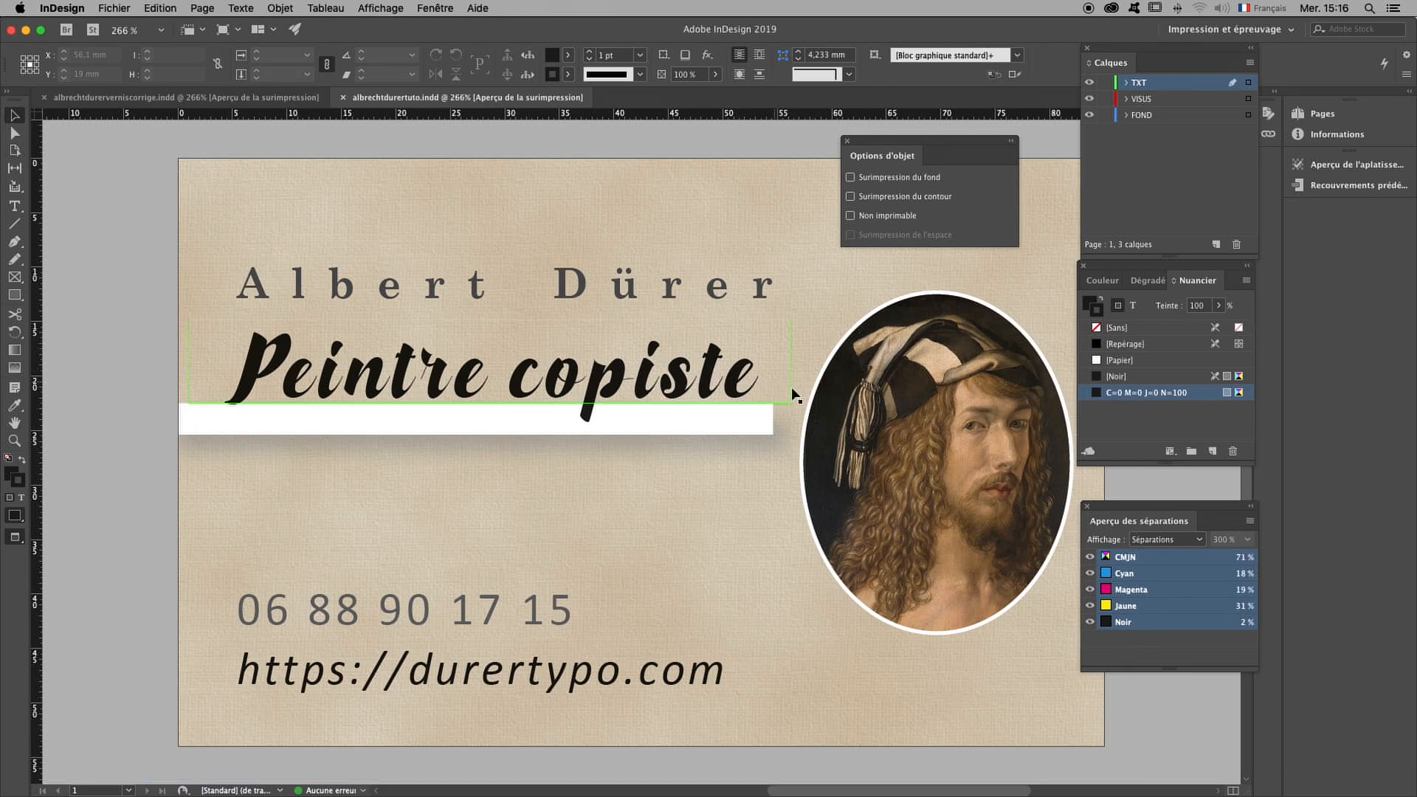
{"action": "left_click", "coordinate": [711, 375]}
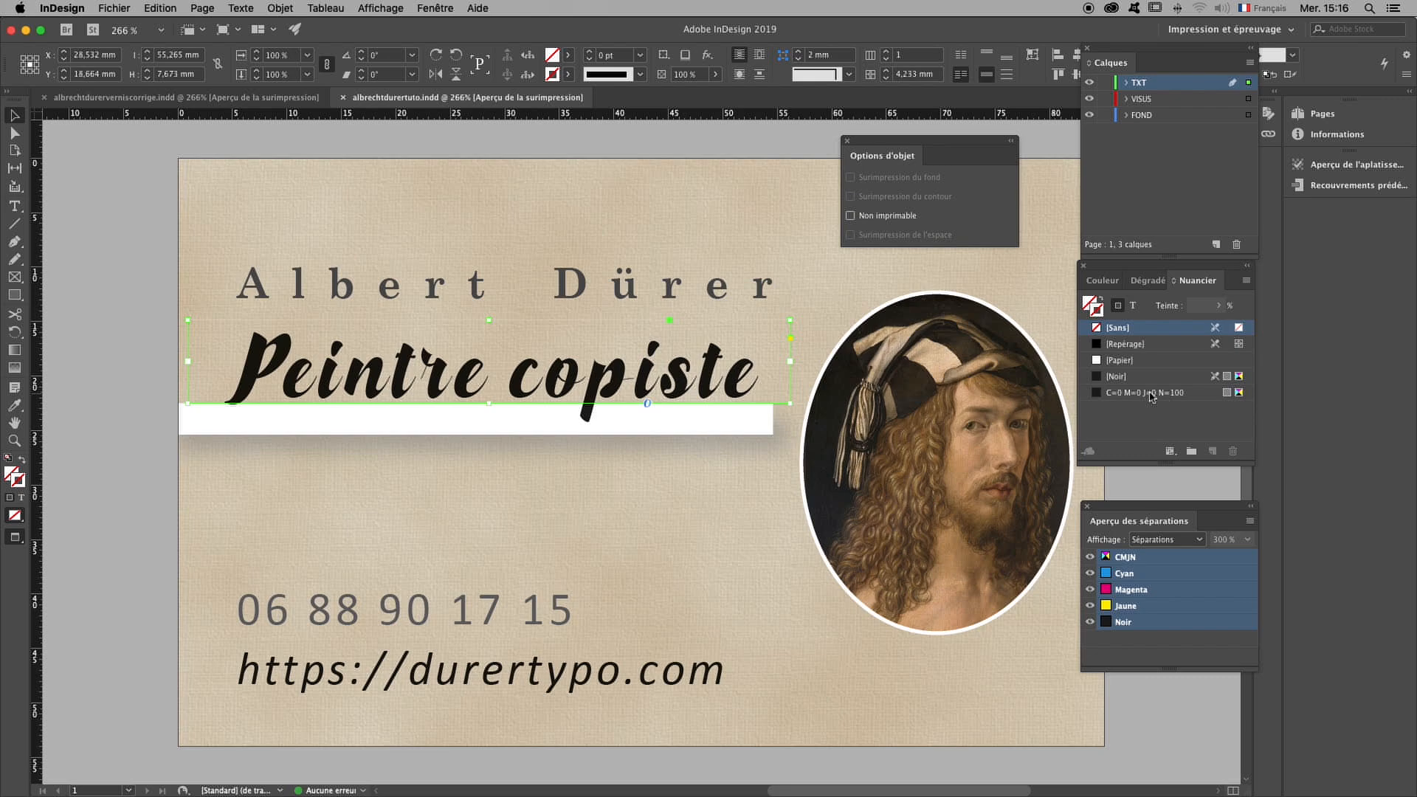
{"action": "left_click", "coordinate": [1137, 305]}
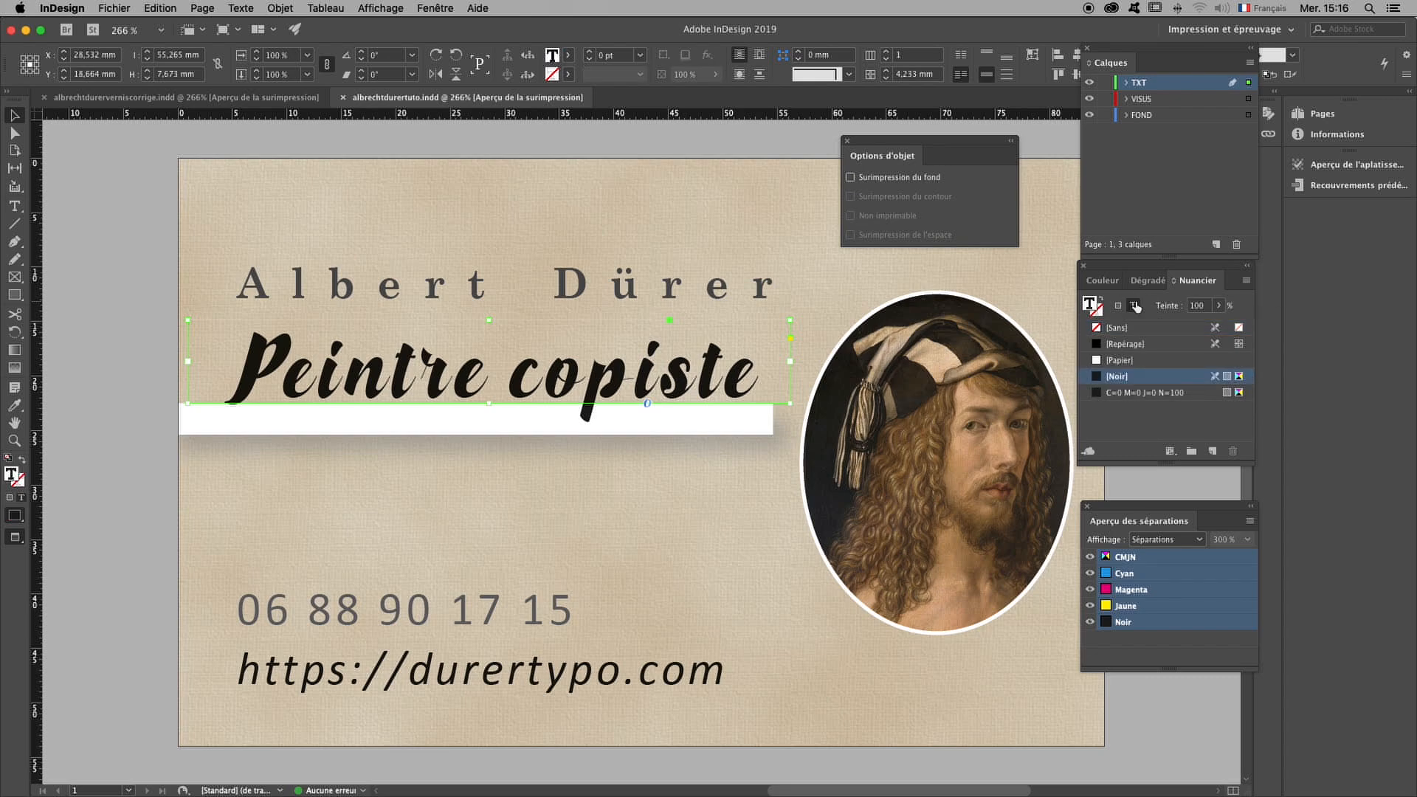
{"action": "left_click", "coordinate": [1133, 395]}
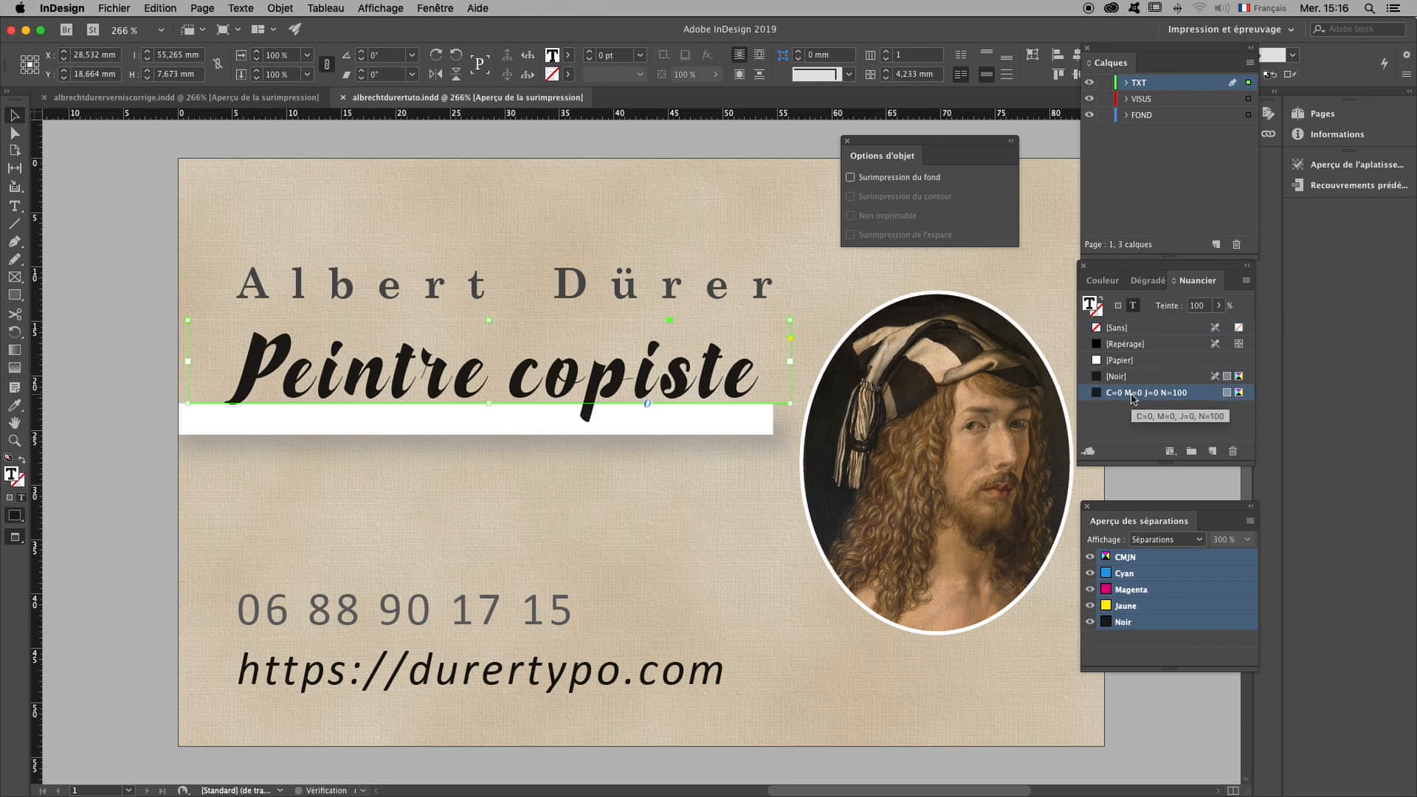
- Edit the C=0 M=0 J=0 N=100 swatch, setting Cyan, Magenta and Jaune to 30% each
{"action": "left_click", "coordinate": [1186, 395]}
{"action": "double_click", "coordinate": [1187, 394]}
{"action": "left_click", "coordinate": [1207, 398]}
{"action": "double_click", "coordinate": [1207, 398]}
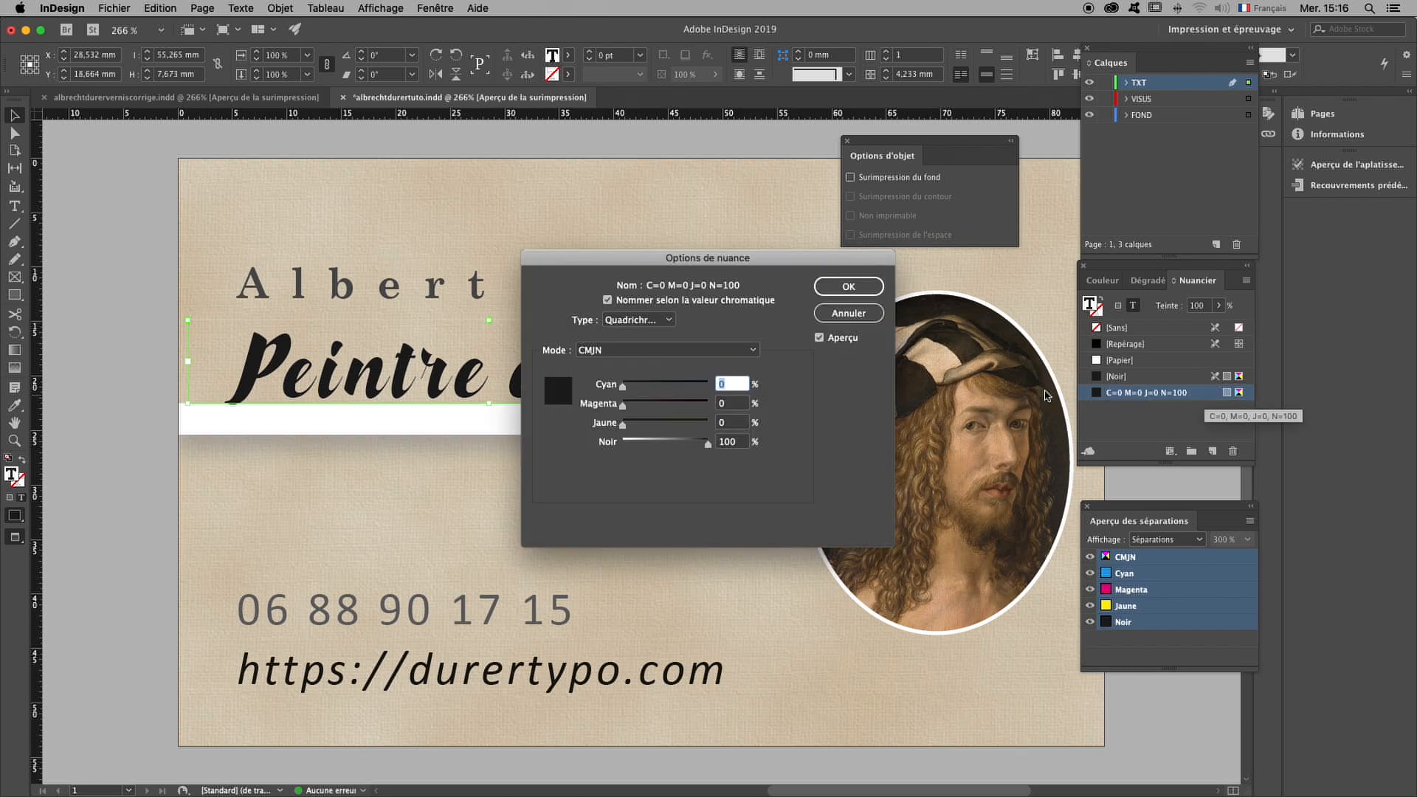
{"action": "type", "text": "30"}
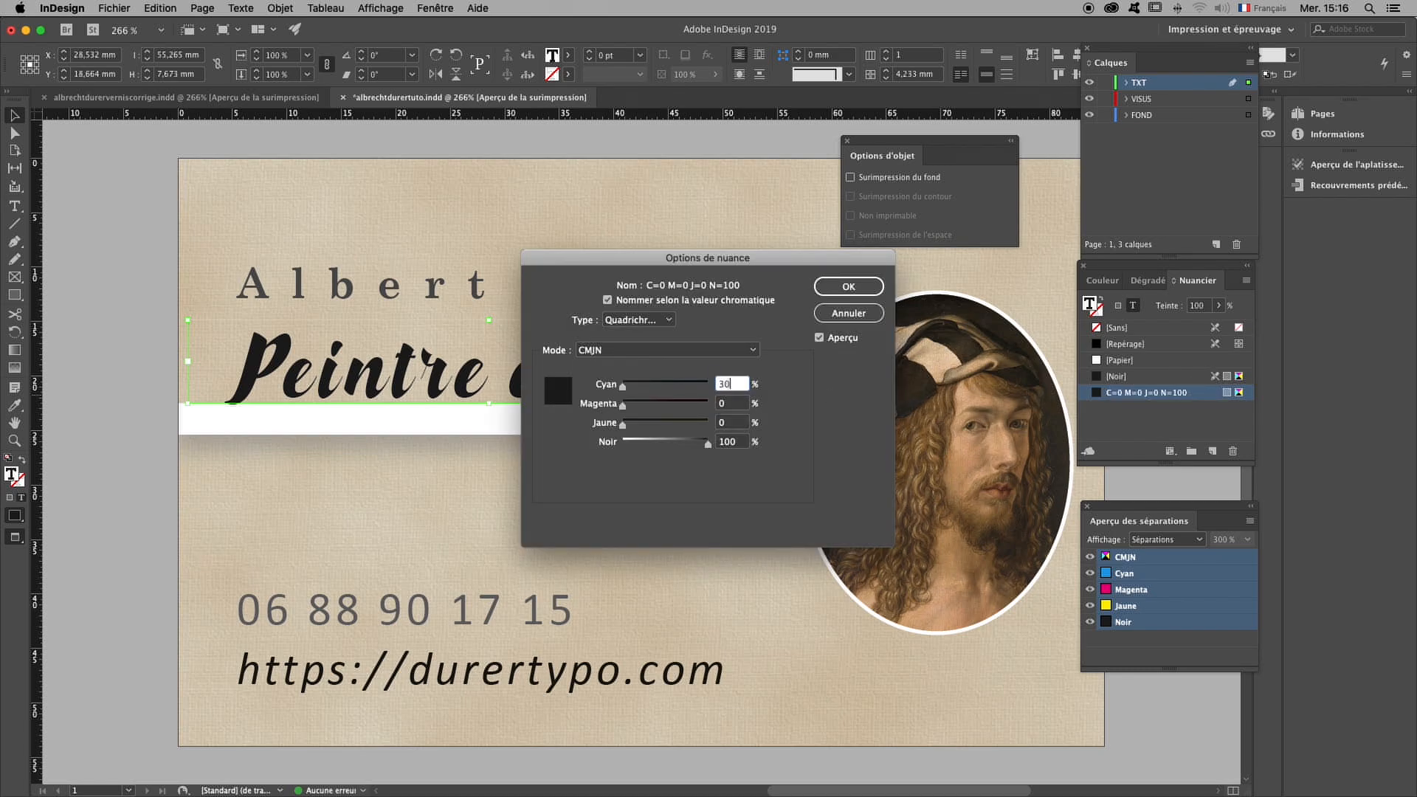
{"action": "key", "text": "Tab"}
{"action": "type", "text": "30"}
{"action": "key", "text": "Tab"}
{"action": "type", "text": "30"}
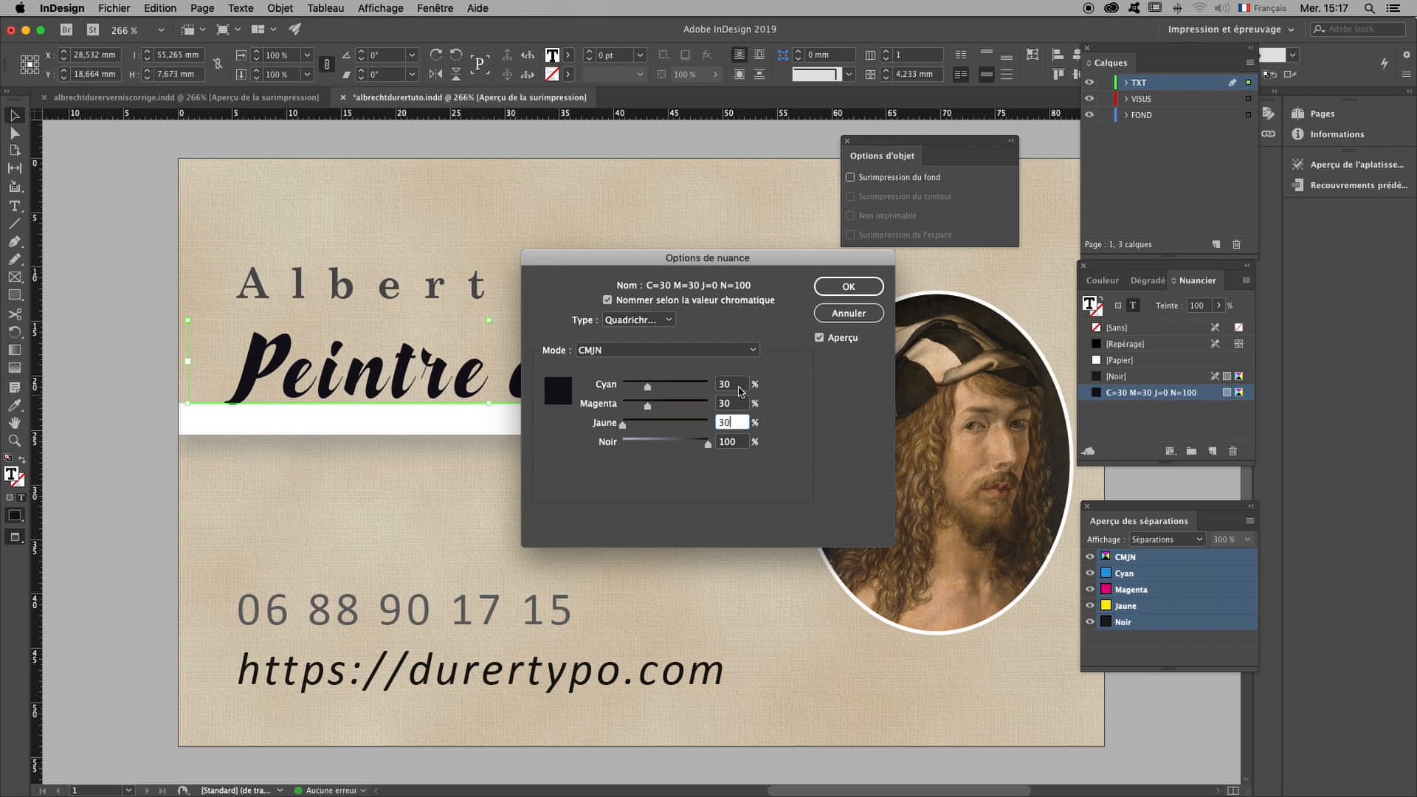
{"action": "left_click", "coordinate": [848, 288]}
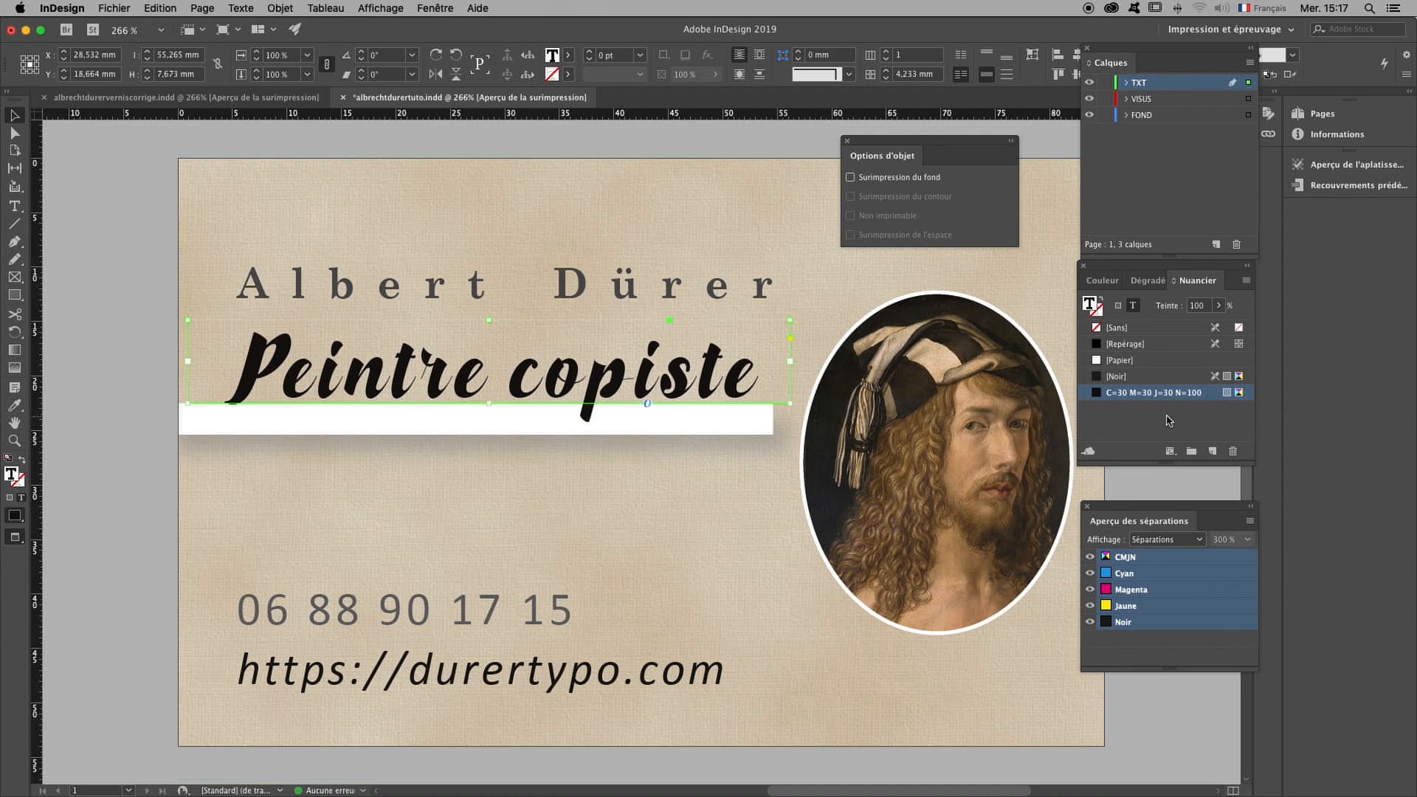
- Create a new layer above all the others and name it vernis_selectif
{"action": "left_click", "coordinate": [641, 452]}
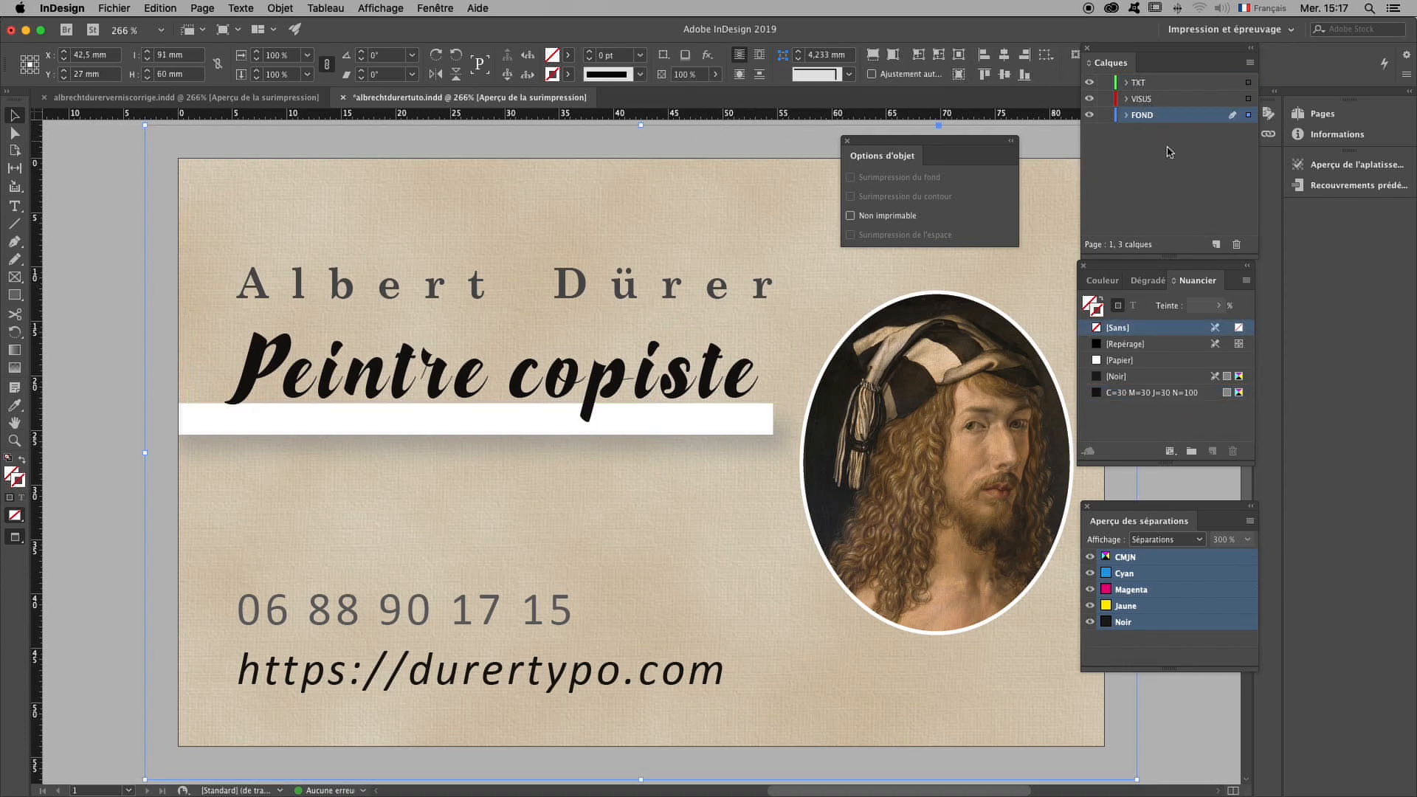
{"action": "left_click", "coordinate": [1216, 244]}
{"action": "left_click_drag", "start_coordinate": [1208, 117], "coordinate": [1140, 83]}
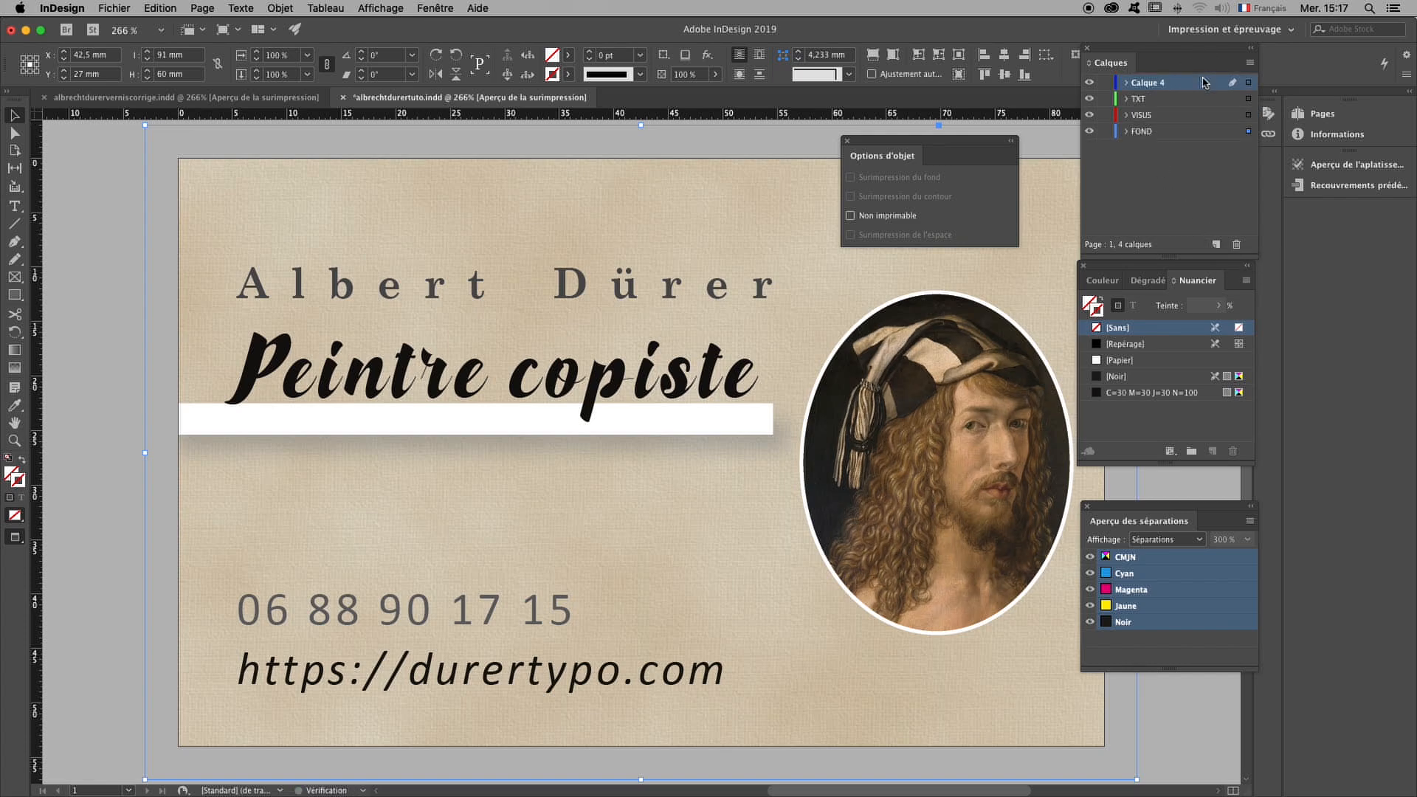
{"action": "double_click", "coordinate": [1148, 82]}
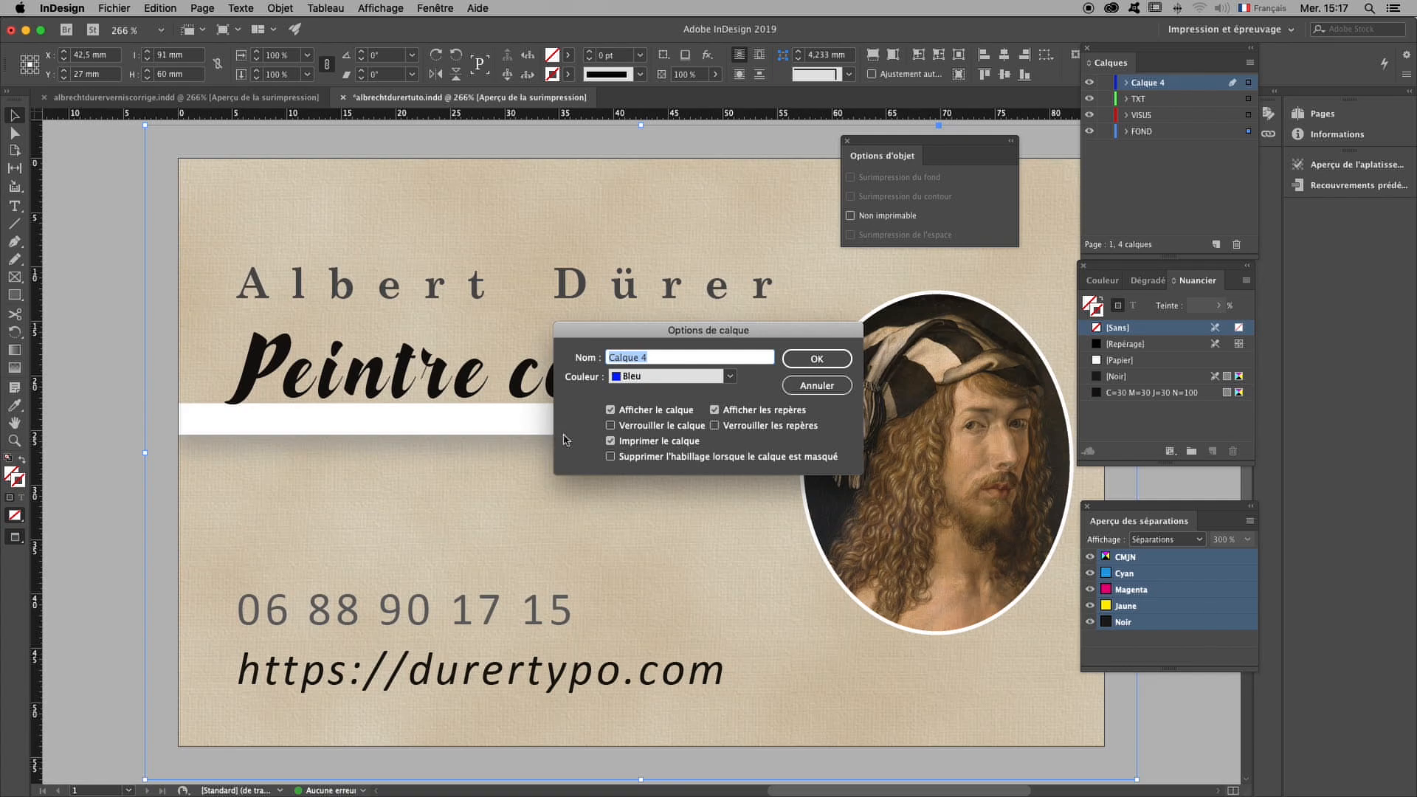
{"action": "type", "text": "vernis_selectif"}
{"action": "left_click", "coordinate": [812, 360]}
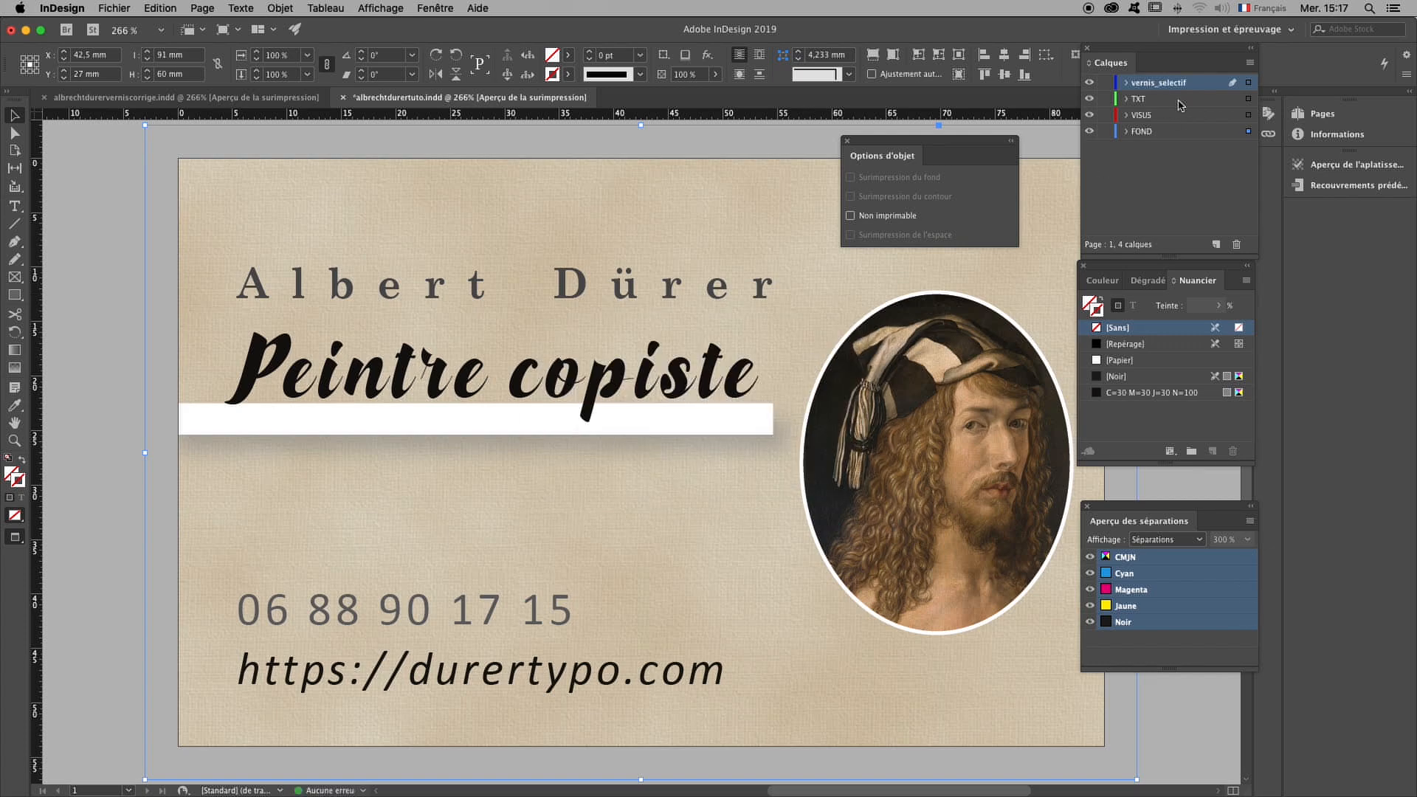
- Copy the "Peintre copiste" text frame and paste it in place on the vernis_selectif layer
{"action": "left_click", "coordinate": [678, 371]}
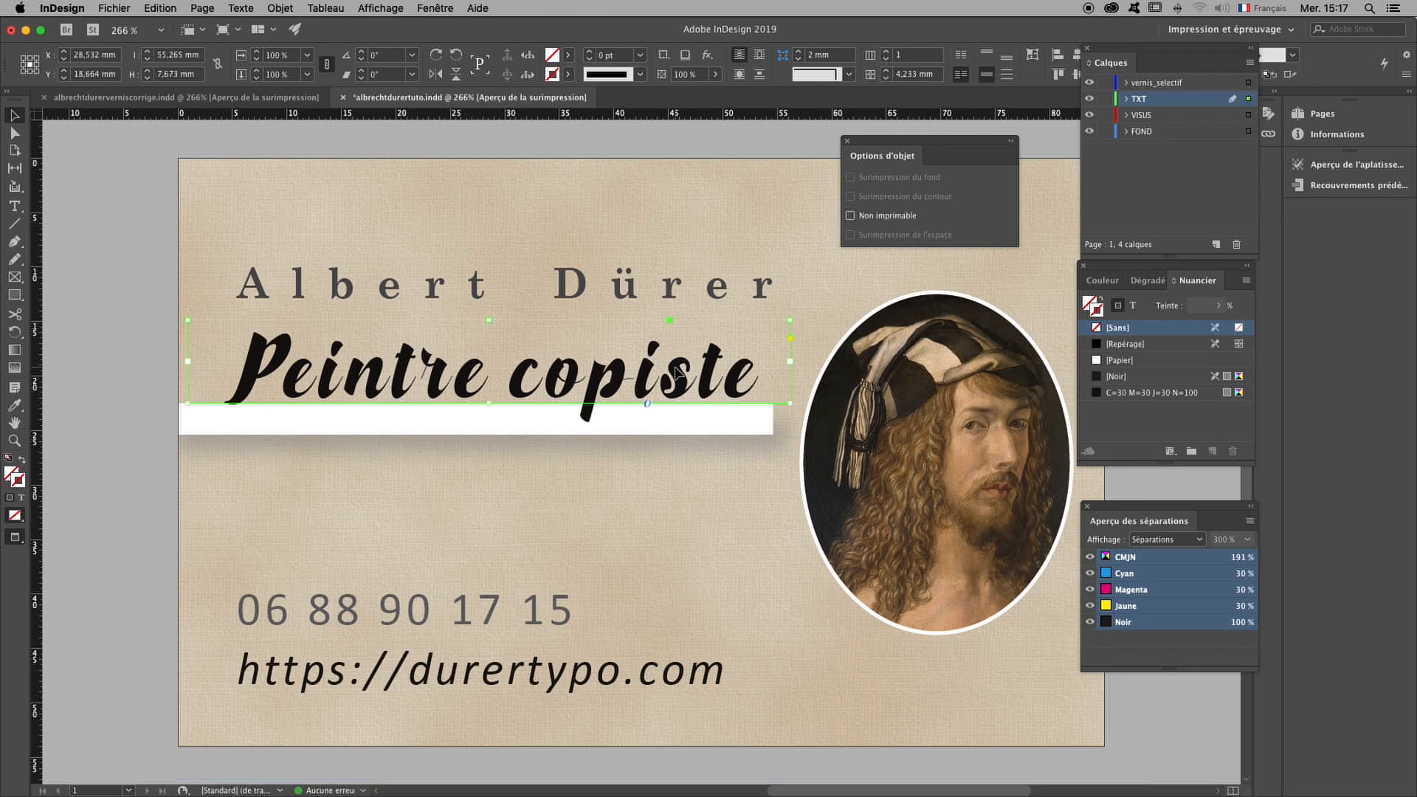
{"action": "left_click", "coordinate": [160, 8]}
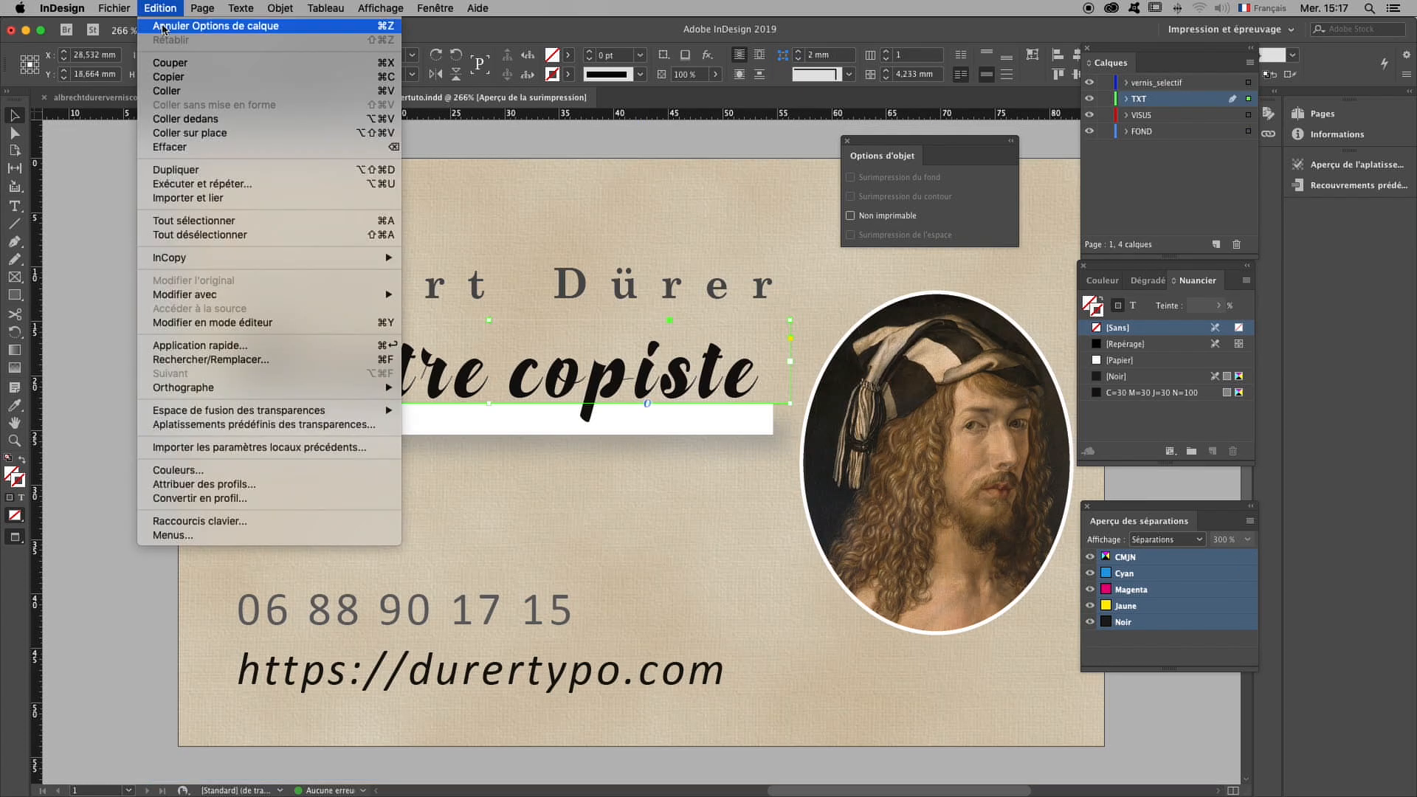
{"action": "left_click", "coordinate": [174, 79]}
{"action": "left_click", "coordinate": [1181, 83]}
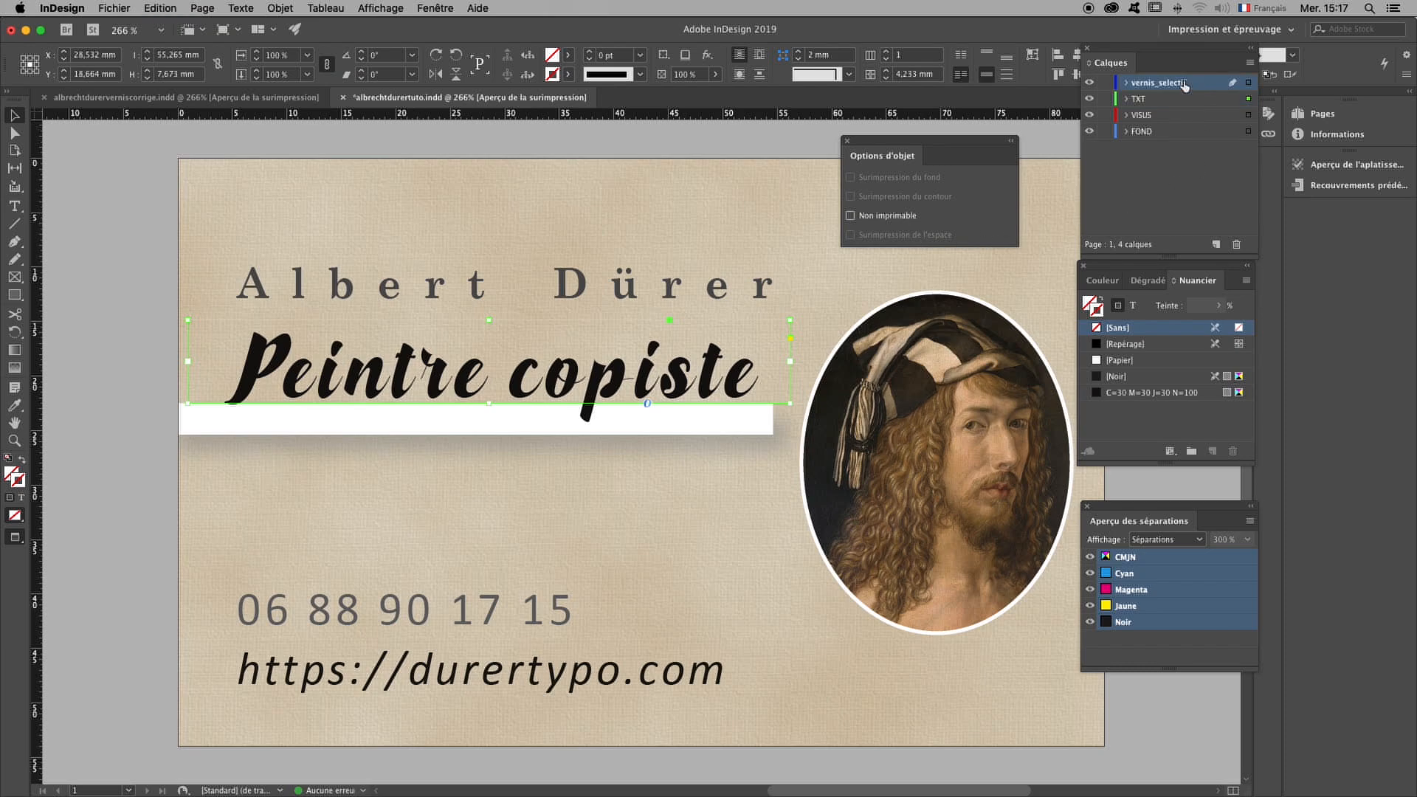
{"action": "left_click", "coordinate": [164, 8]}
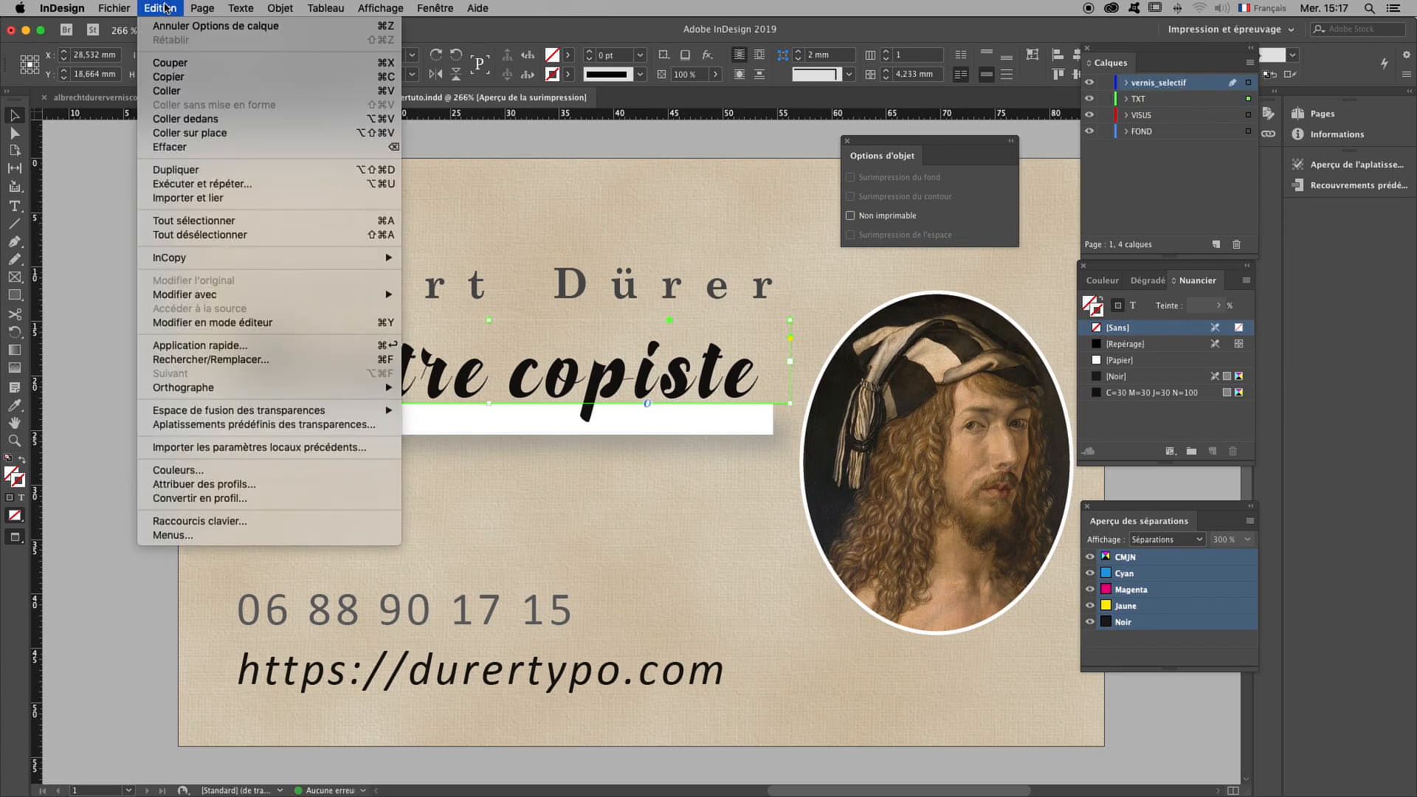
{"action": "left_click", "coordinate": [187, 134]}
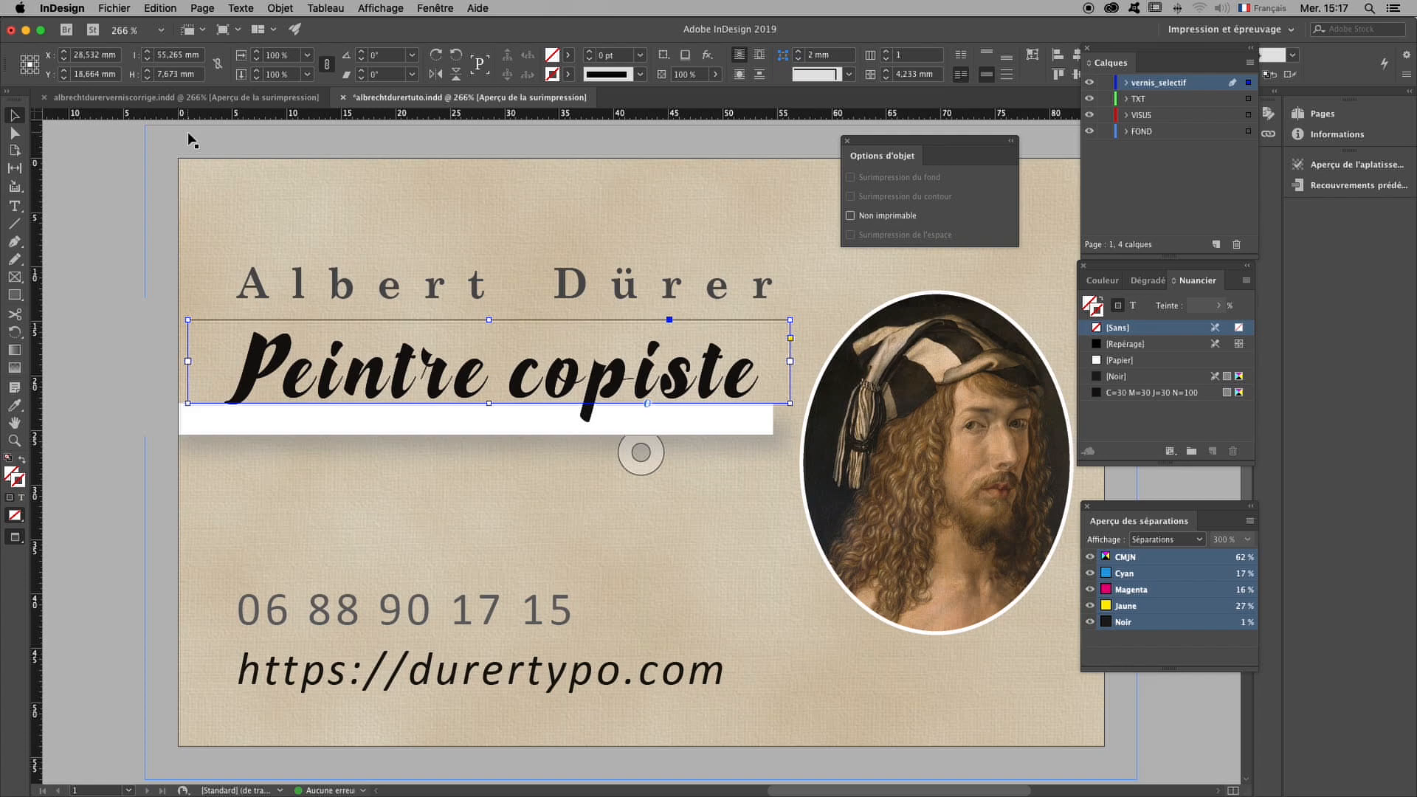
- Convert the pasted "Peintre copiste" text to outlines and deselect it
{"action": "left_click", "coordinate": [281, 8]}
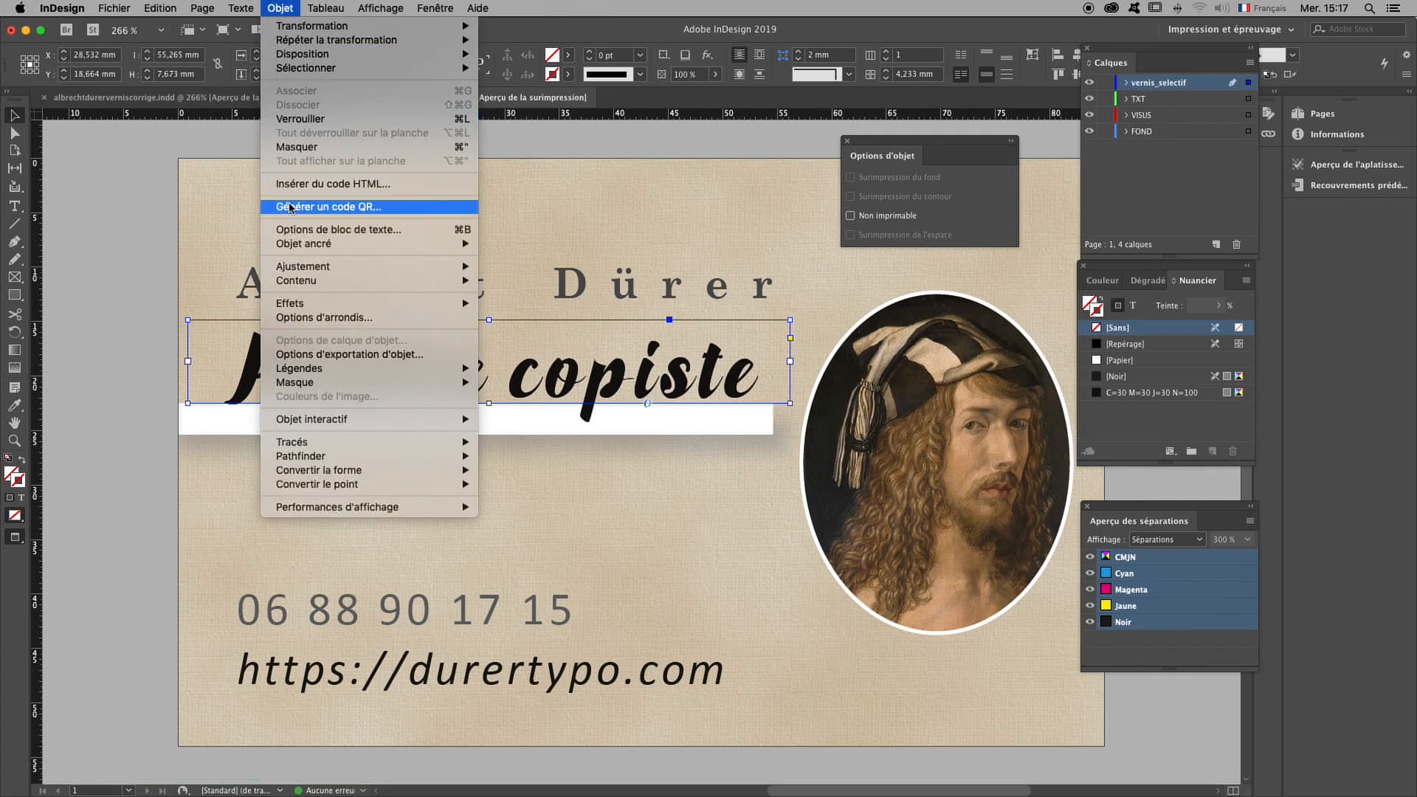
{"action": "mouse_move", "coordinate": [244, 7]}
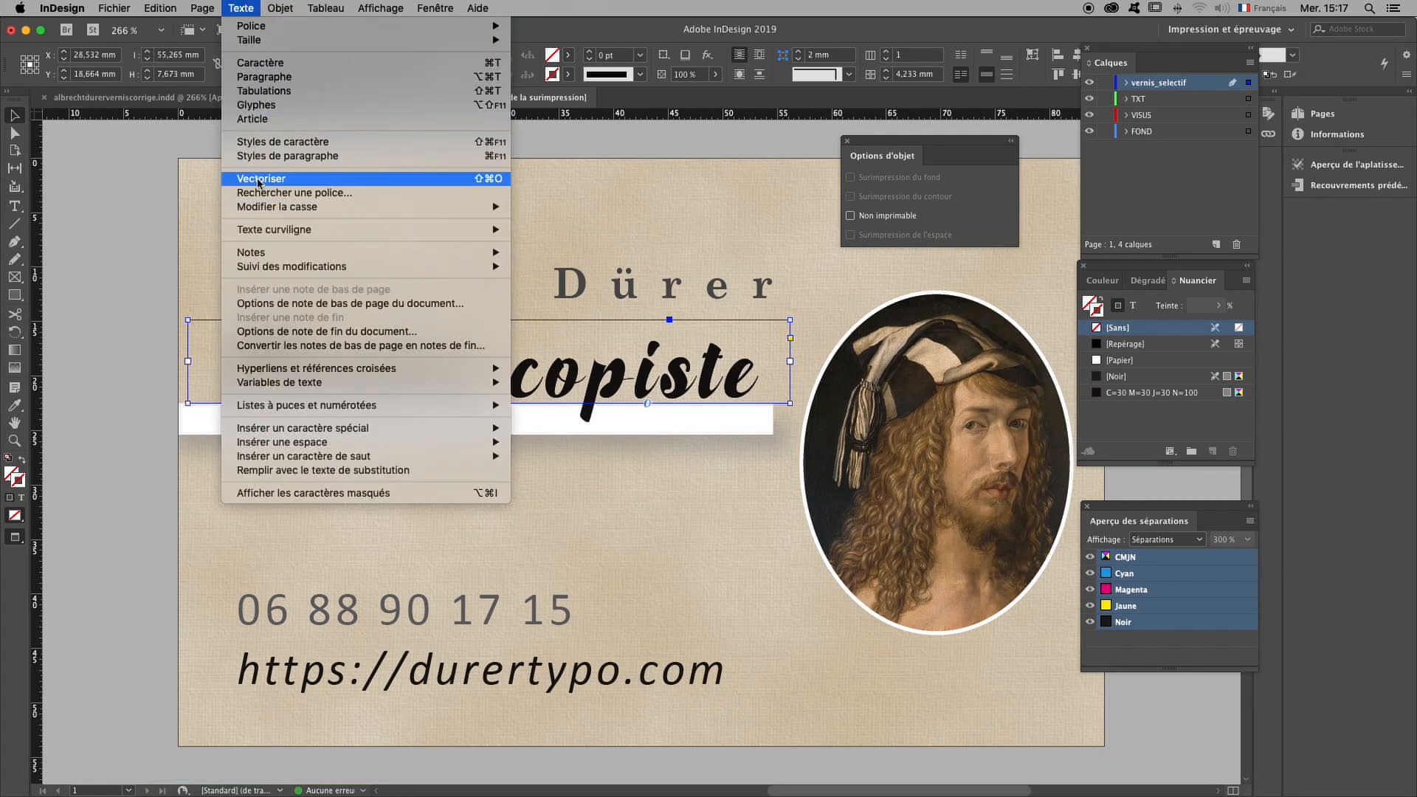
{"action": "left_click", "coordinate": [288, 179]}
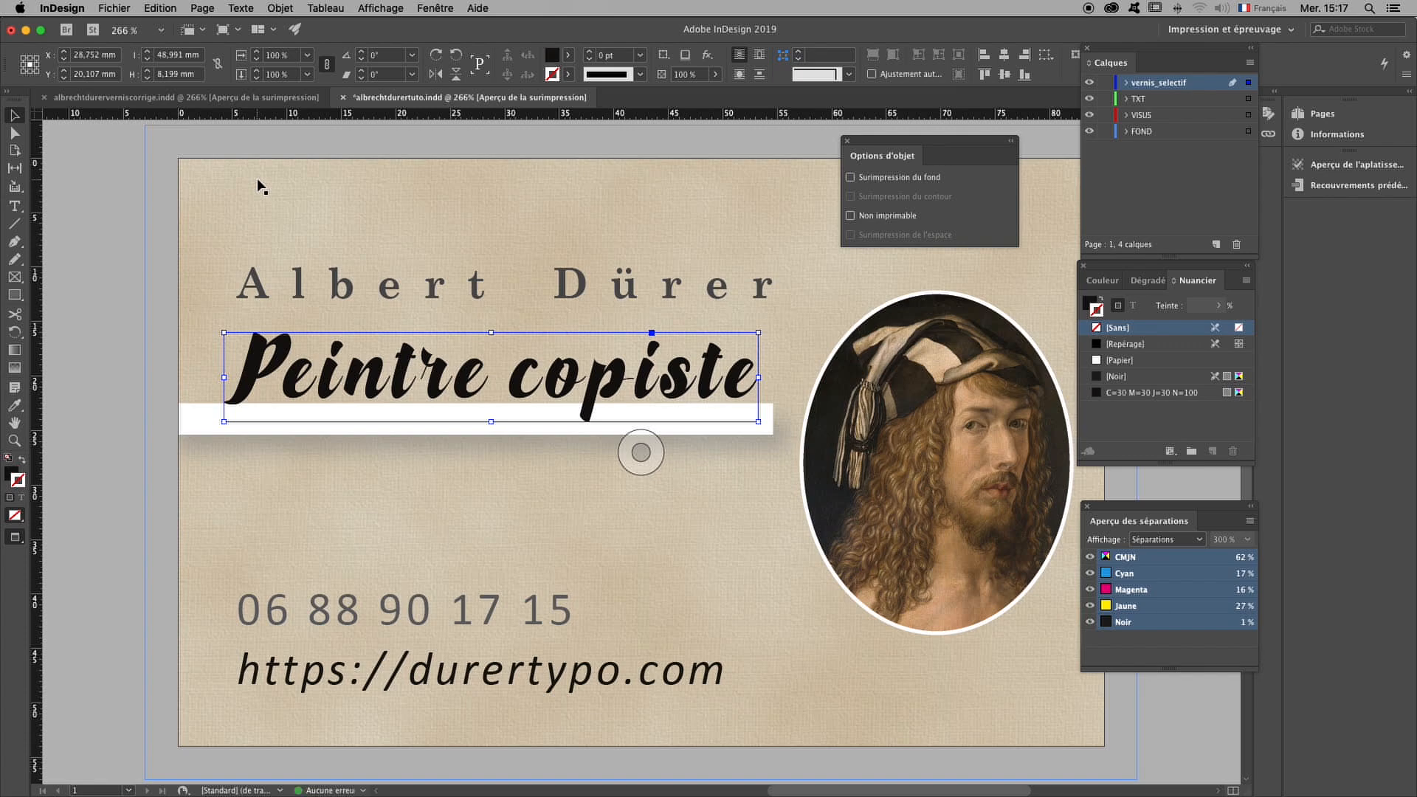
{"action": "left_click", "coordinate": [117, 177]}
- Copy the oval portrait frame and paste it in place on the vernis_selectif layer
{"action": "left_click", "coordinate": [936, 463]}
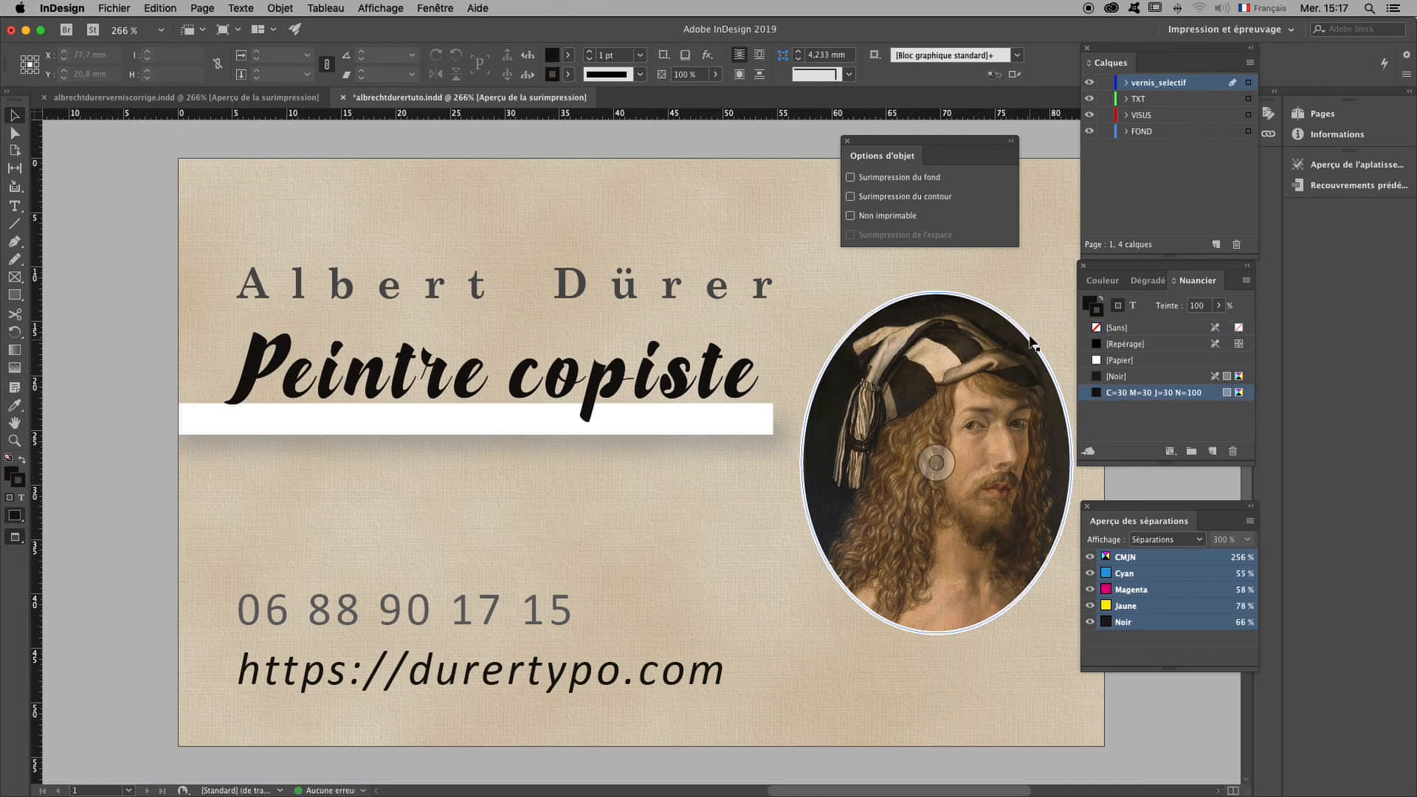
{"action": "left_click", "coordinate": [989, 318]}
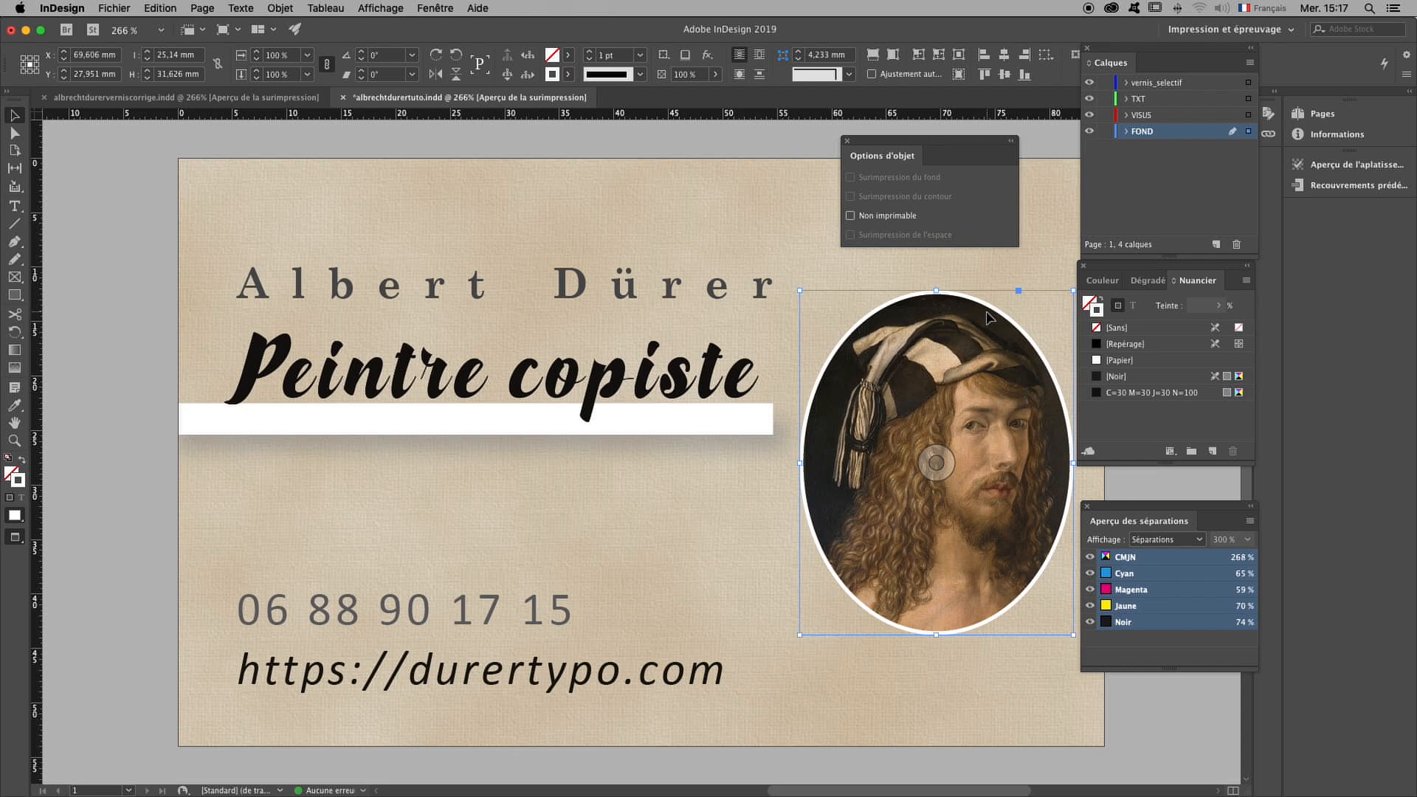
{"action": "left_click", "coordinate": [158, 9]}
{"action": "left_click", "coordinate": [168, 79]}
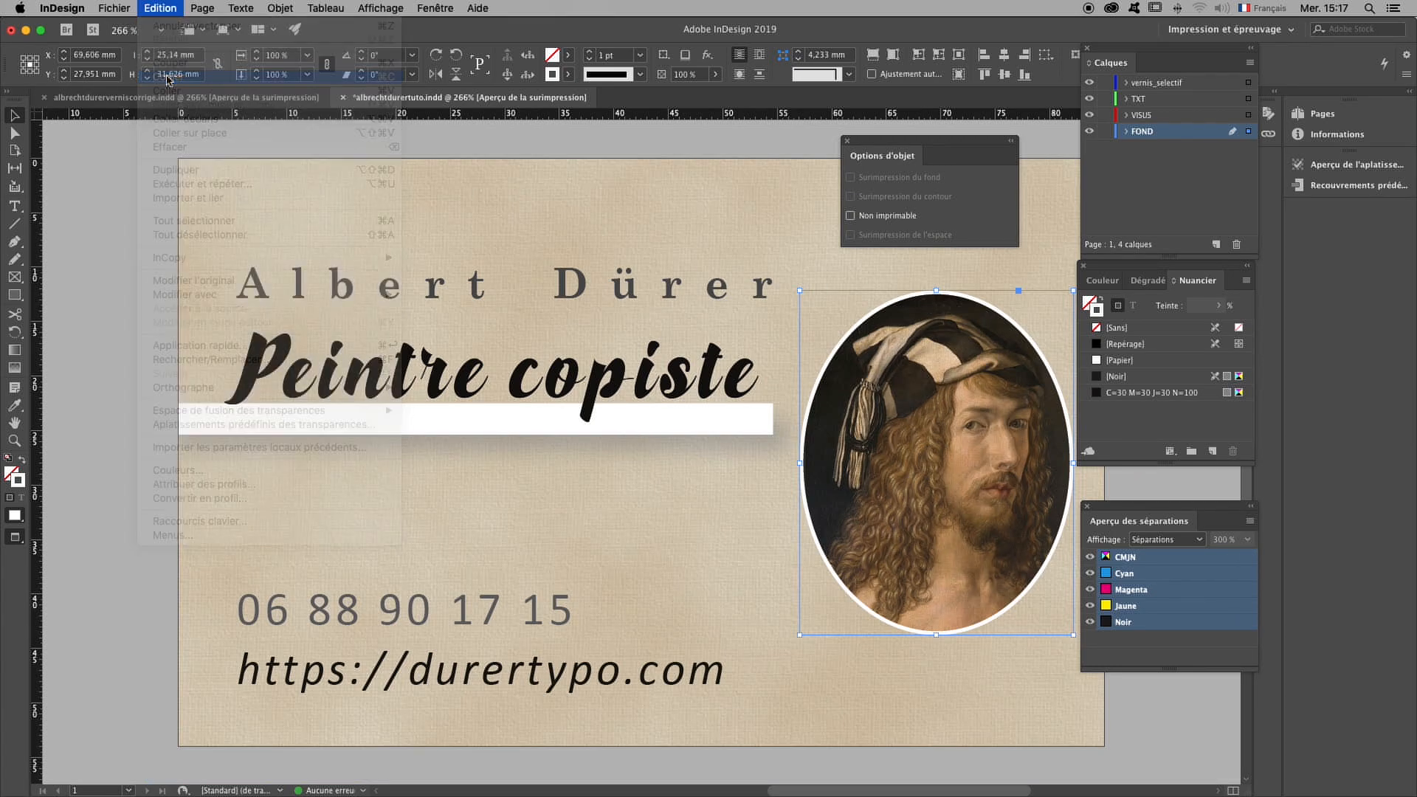
{"action": "left_click", "coordinate": [1187, 85]}
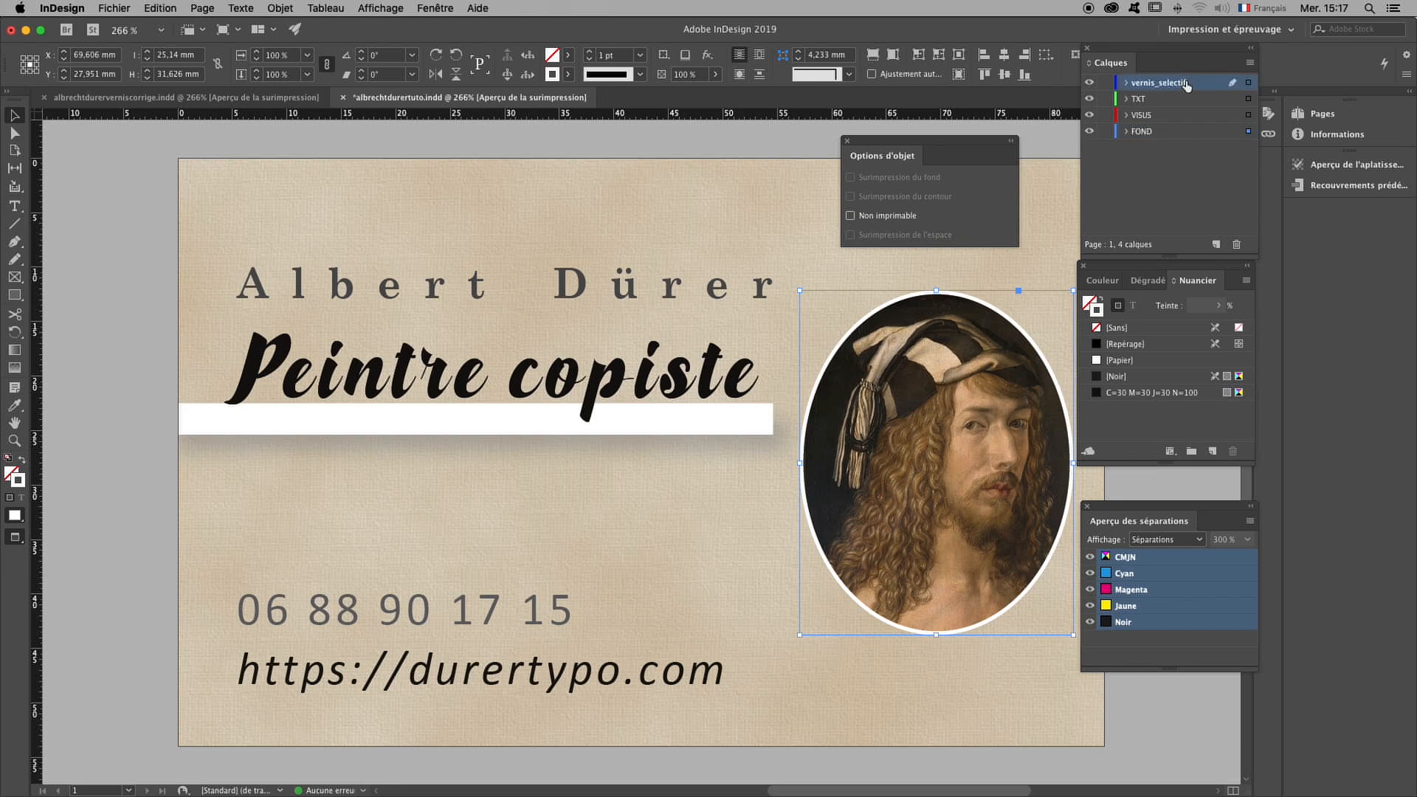
{"action": "left_click", "coordinate": [160, 8]}
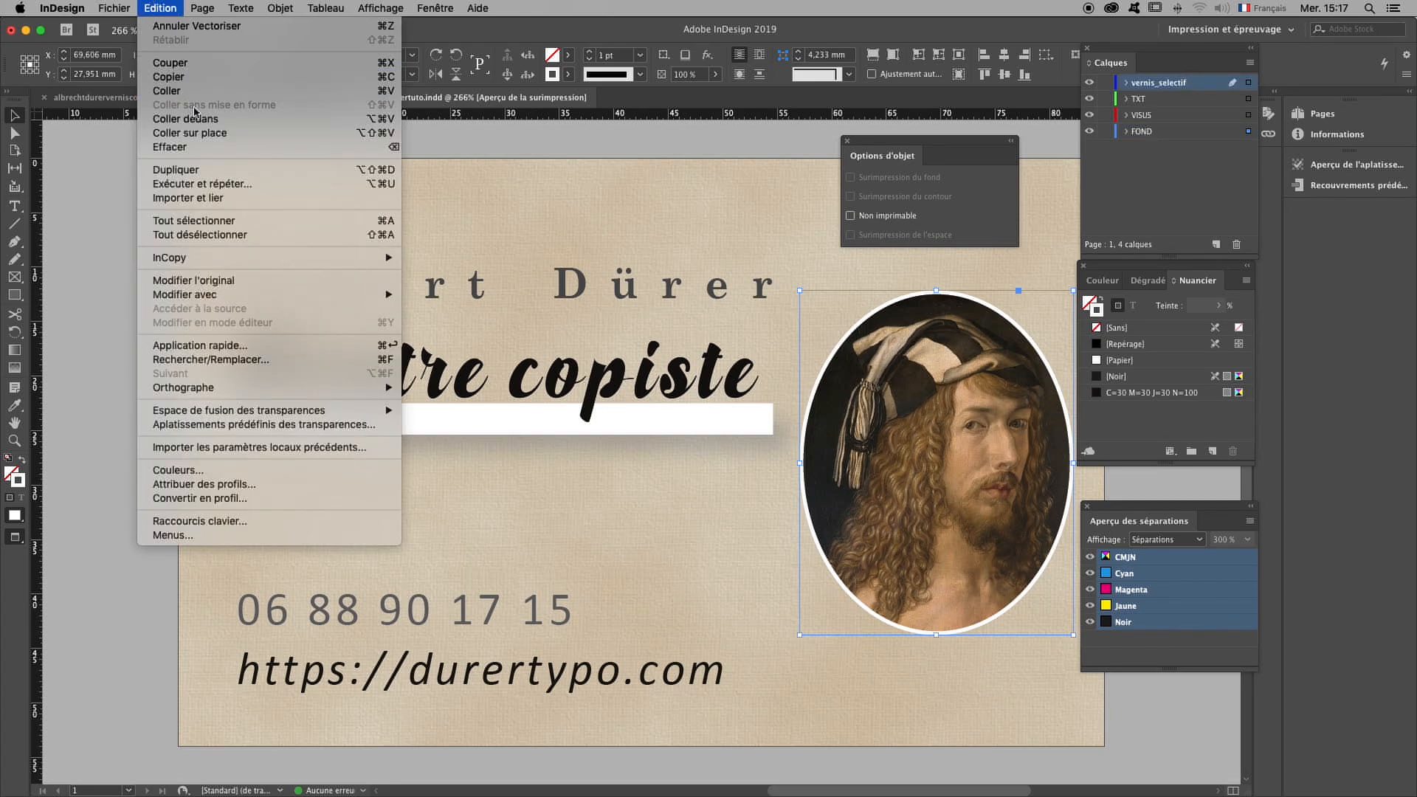
{"action": "left_click", "coordinate": [198, 133]}
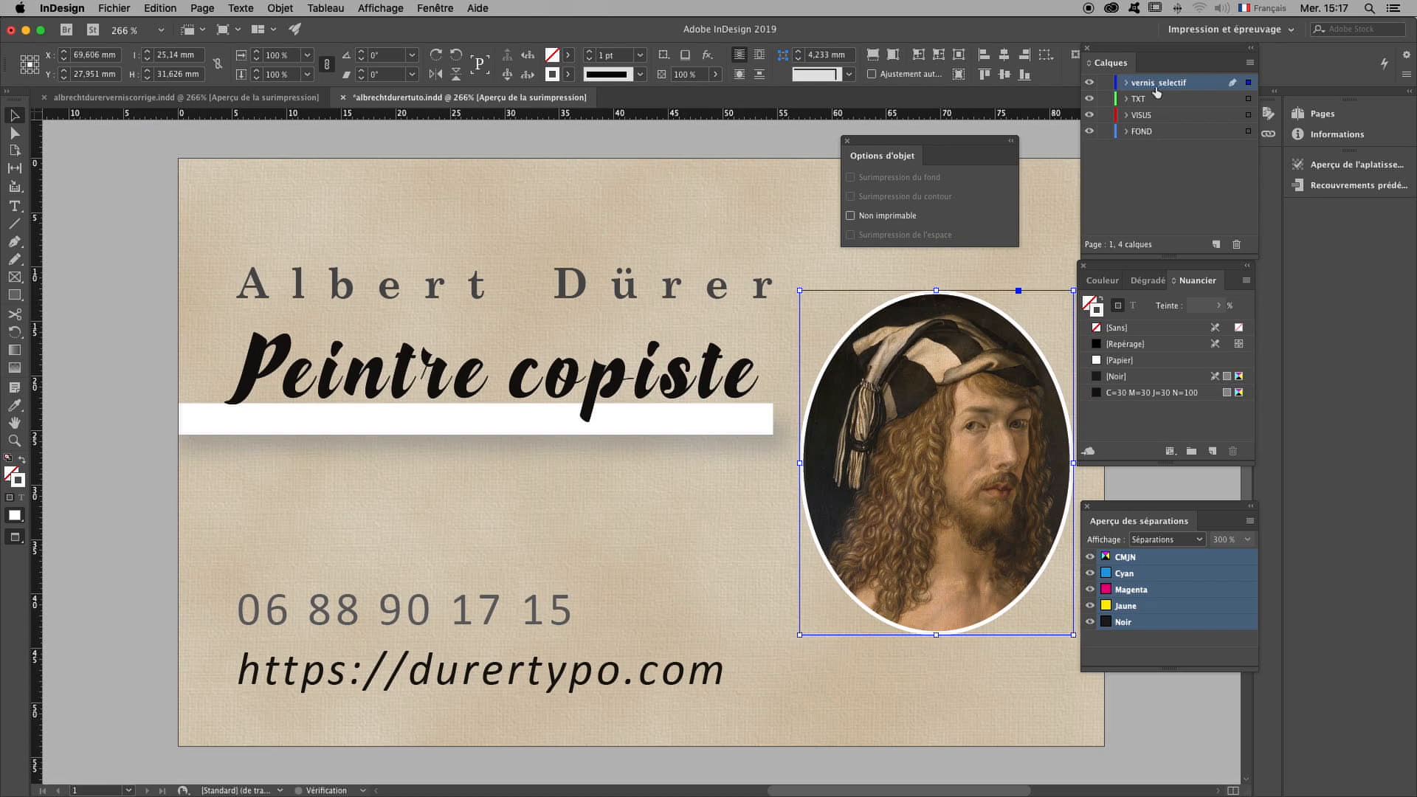
- Hide the TXT, VISUS and FOND layers, leaving only vernis_selectif displayed
{"action": "left_click", "coordinate": [1090, 98]}
{"action": "left_click", "coordinate": [1089, 115]}
{"action": "left_click", "coordinate": [1089, 130]}
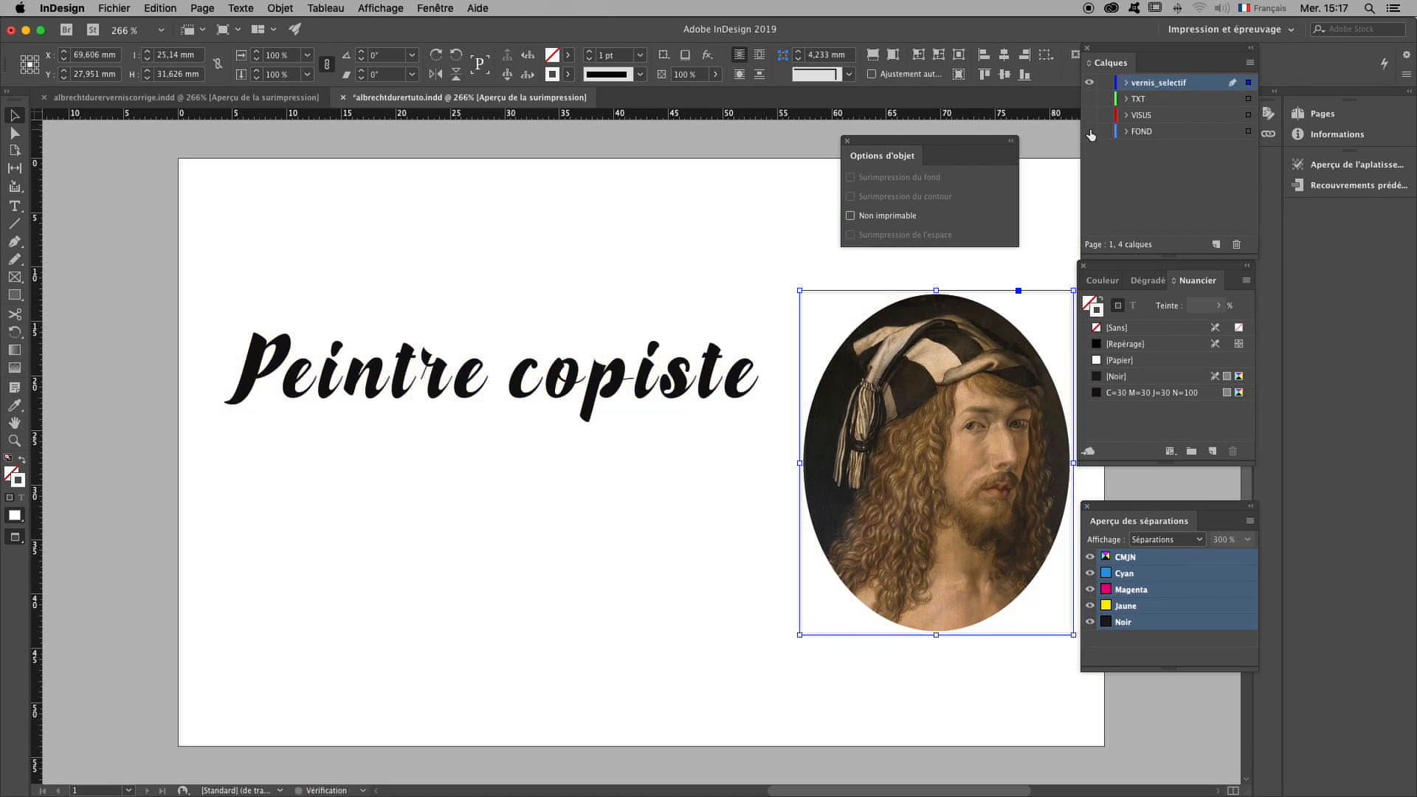
- Delete the portrait image inside the copied oval frame, keeping the empty frame
{"action": "left_click", "coordinate": [13, 133]}
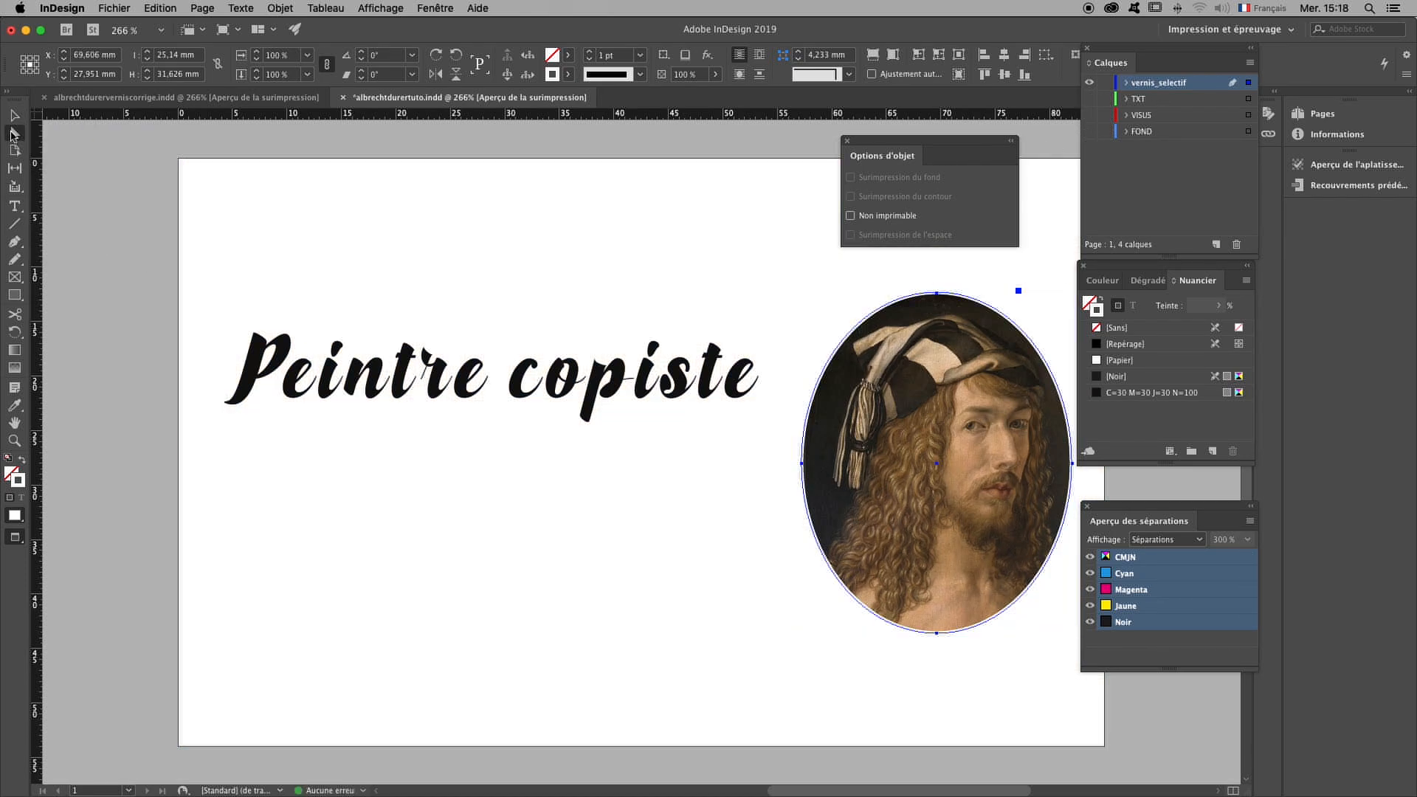
{"action": "left_click", "coordinate": [980, 404]}
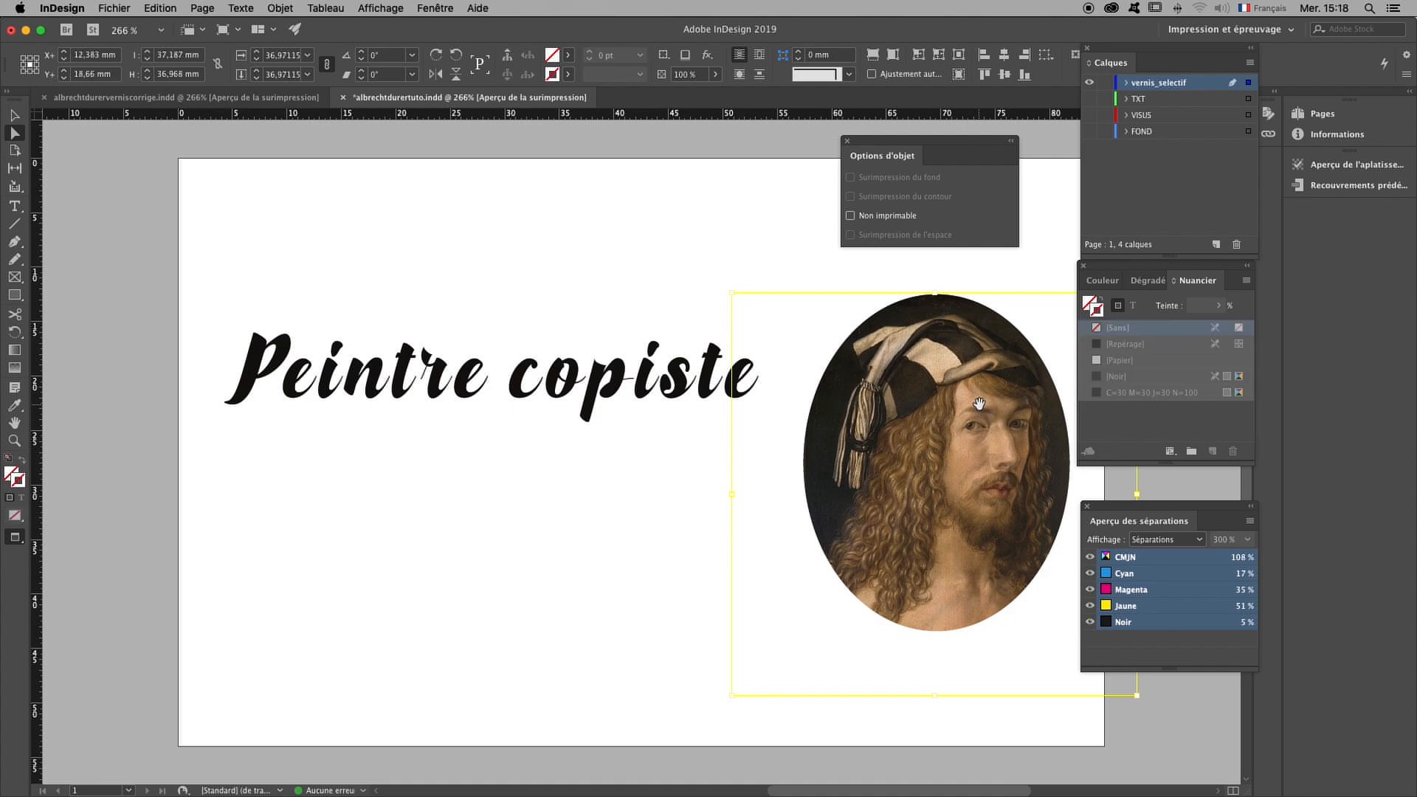
{"action": "key", "text": "Delete"}
{"action": "left_click", "coordinate": [15, 116]}
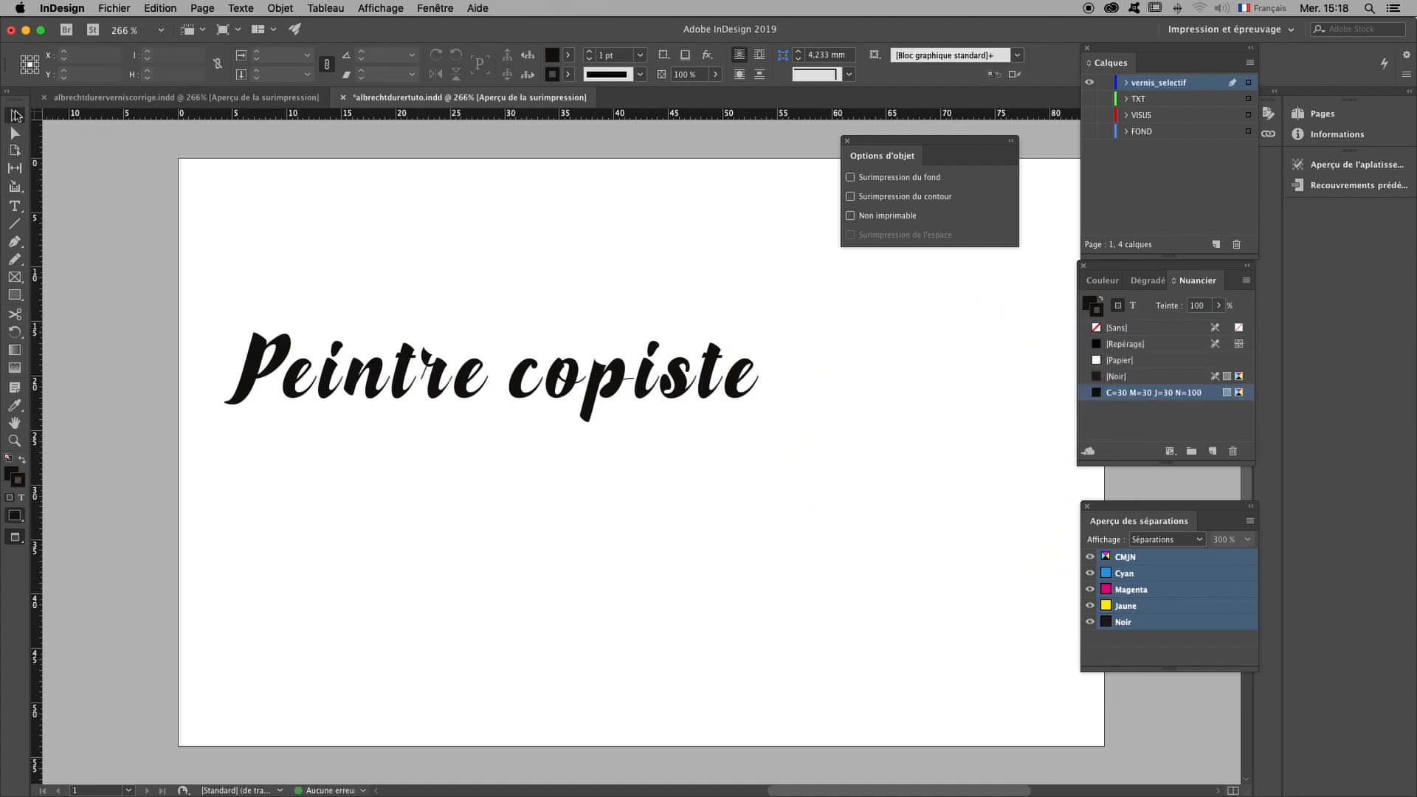
- Give the empty oval frame a [Noir] outline with no fill, and deselect it
{"action": "left_click", "coordinate": [866, 319]}
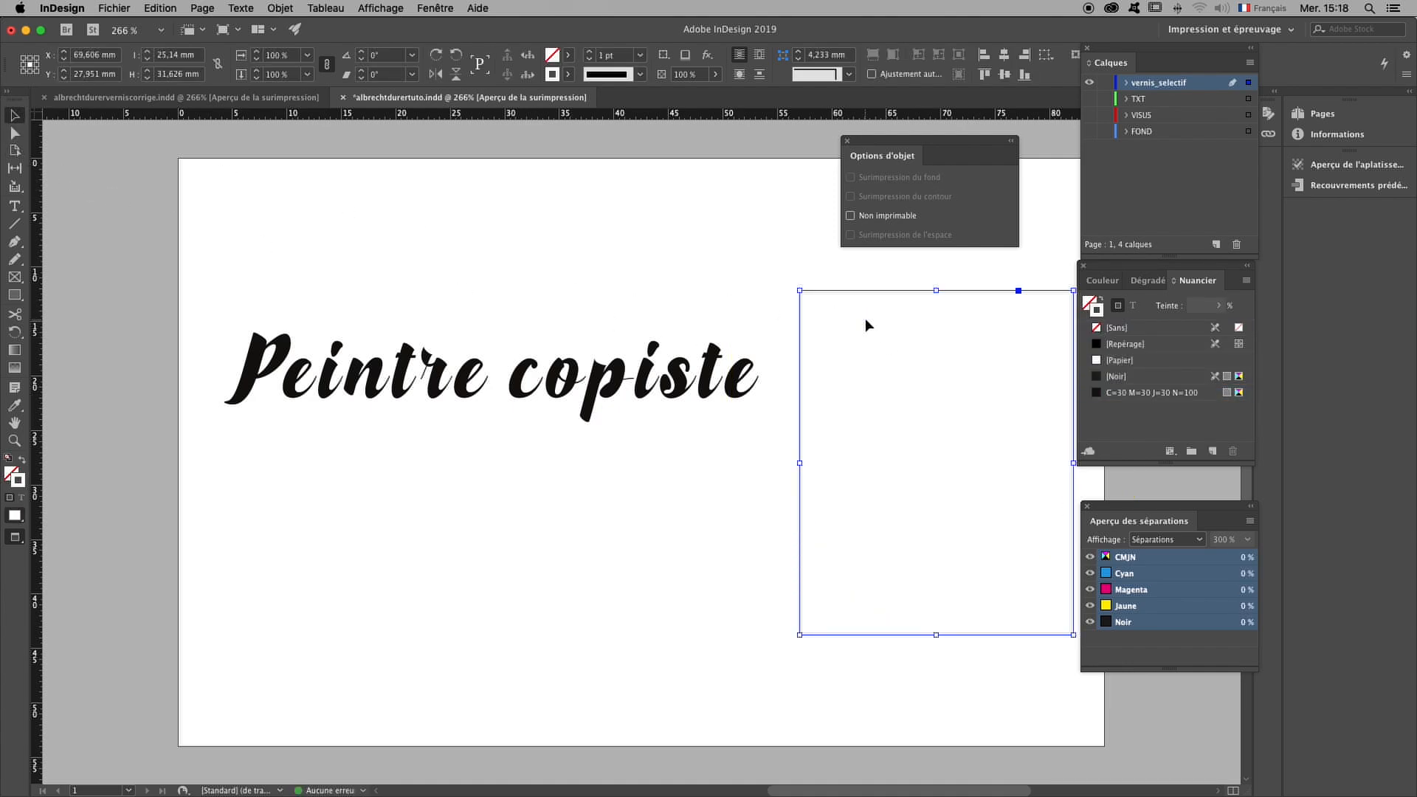
{"action": "key", "text": "d"}
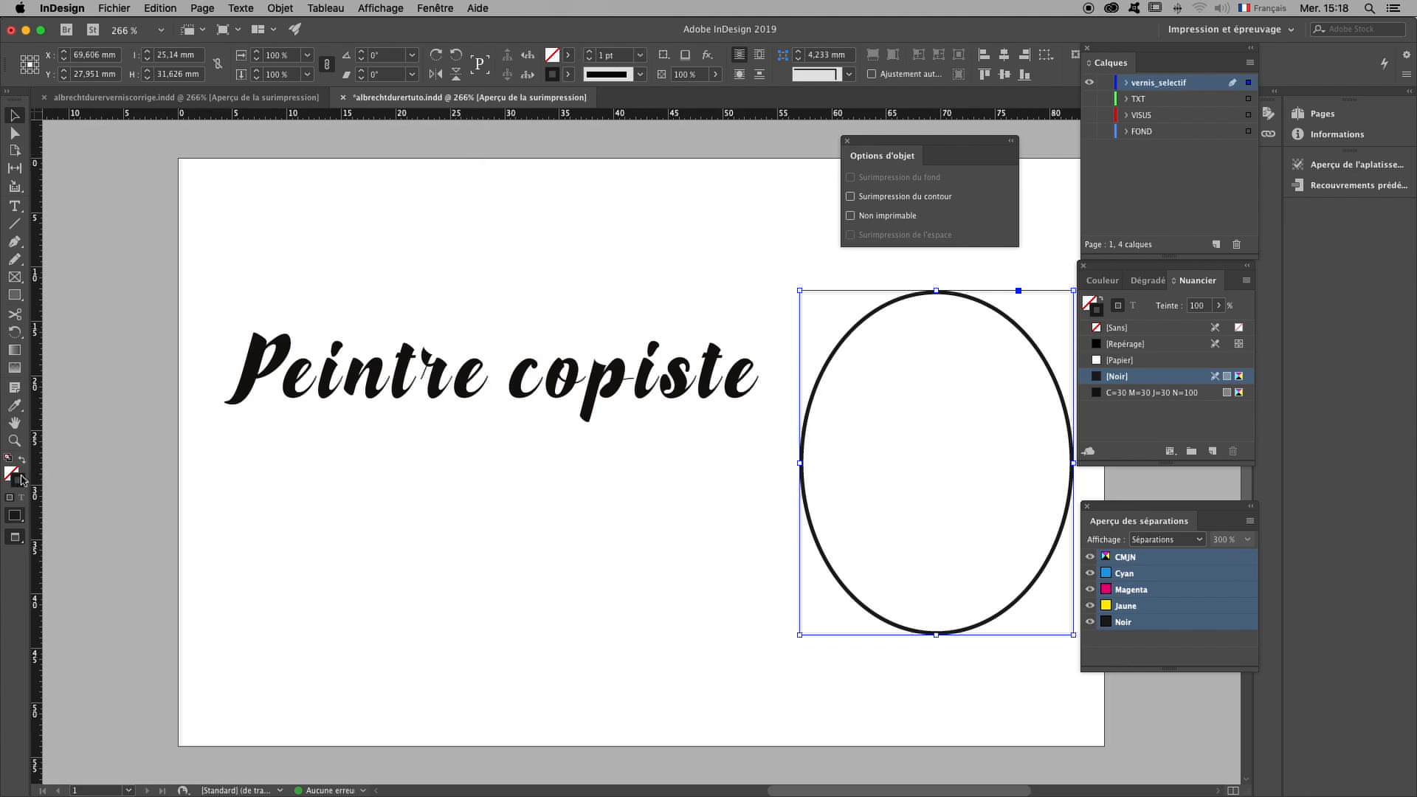
{"action": "left_click", "coordinate": [747, 132]}
{"action": "left_click", "coordinate": [714, 361]}
{"action": "left_click", "coordinate": [902, 298]}
{"action": "left_click", "coordinate": [748, 193]}
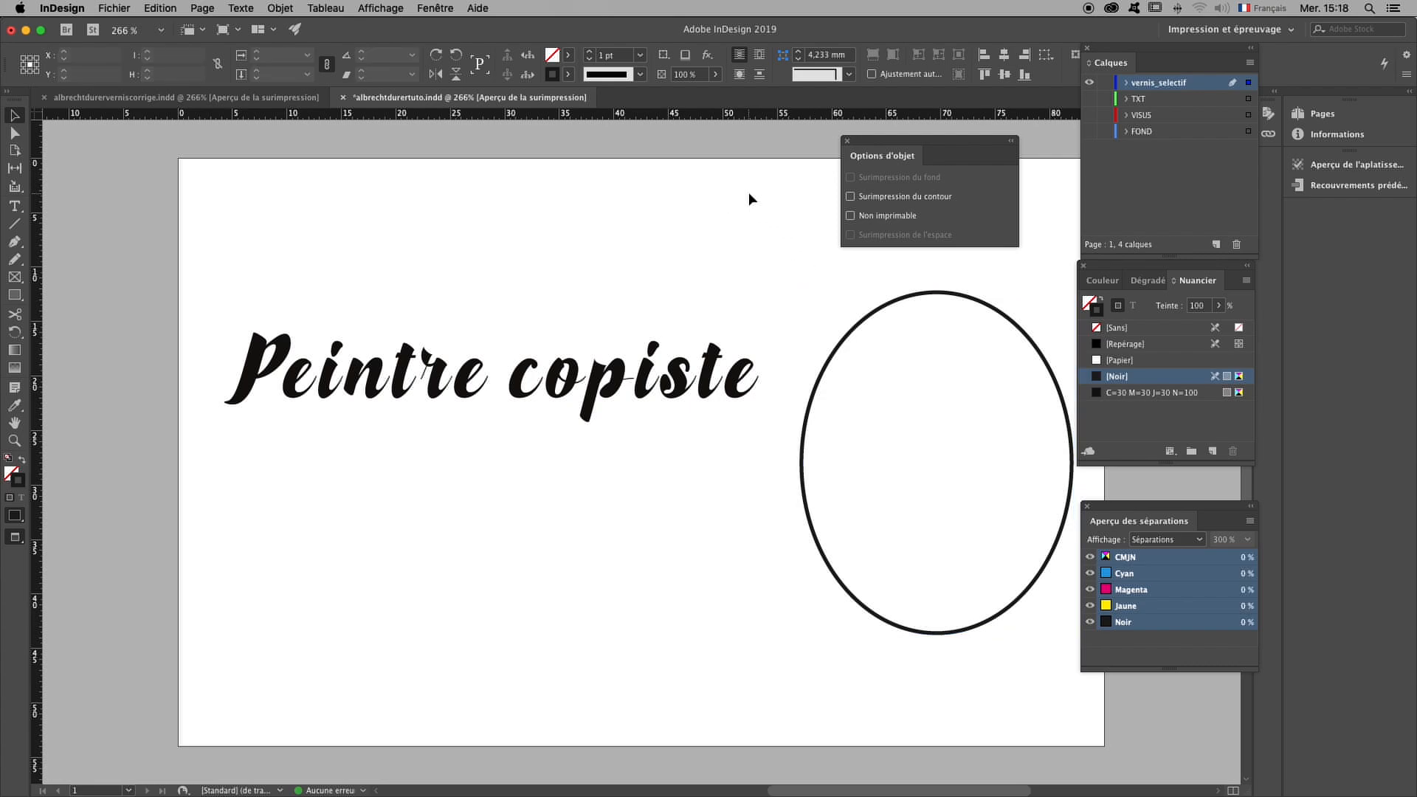
- Duplicate the C=30 M=30 J=30 N=100 swatch and change the copy's colour type to Ton direct
{"action": "left_click", "coordinate": [1169, 397]}
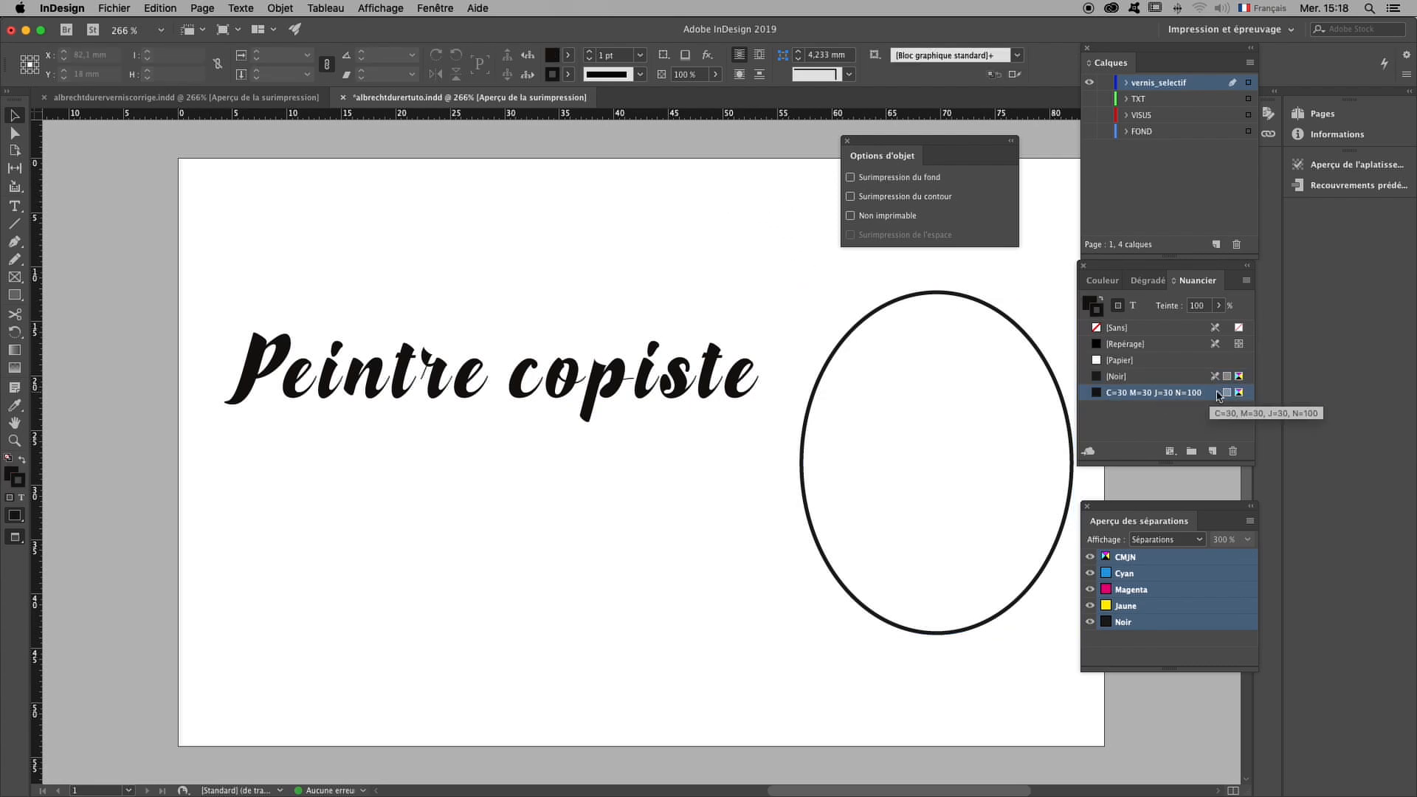
{"action": "left_click", "coordinate": [1213, 451]}
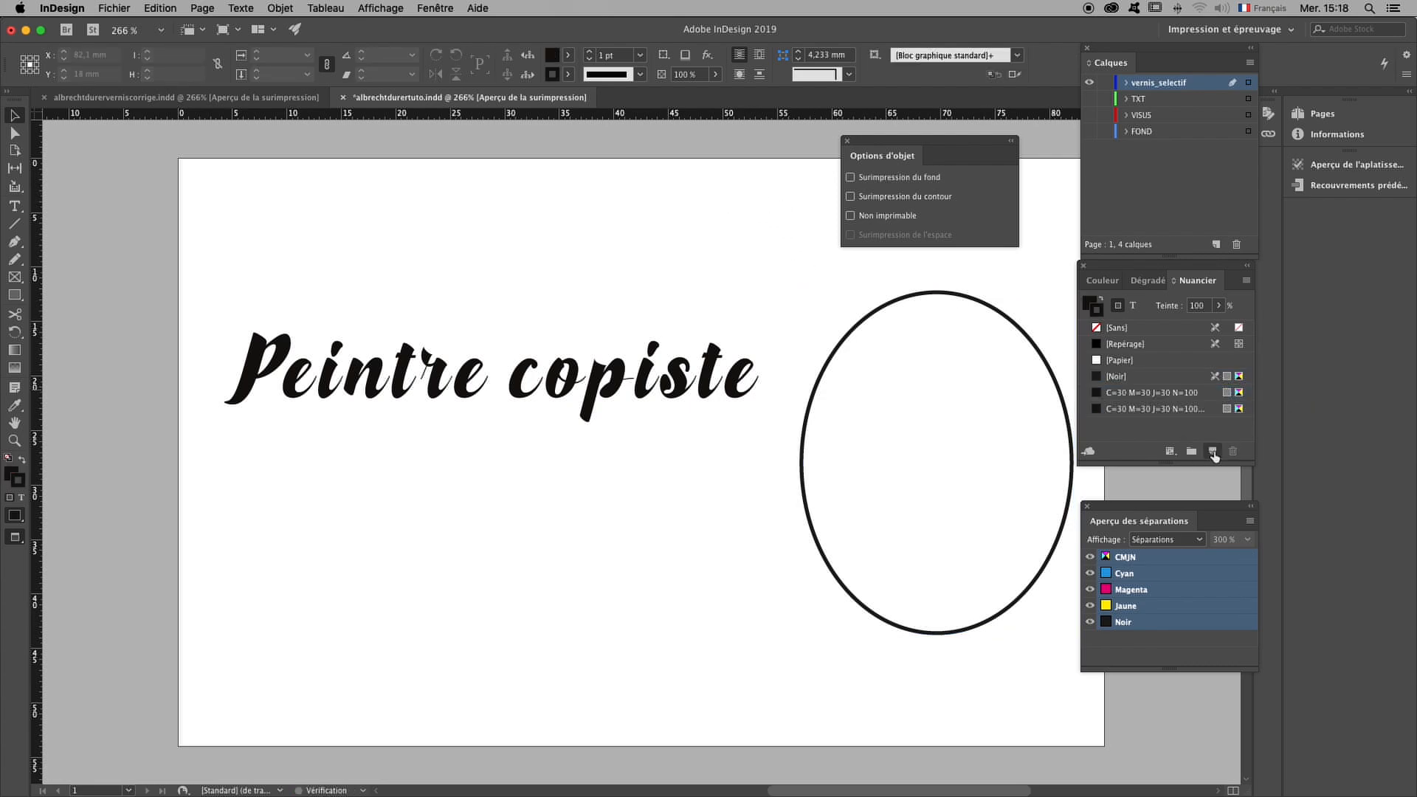
{"action": "double_click", "coordinate": [1213, 410]}
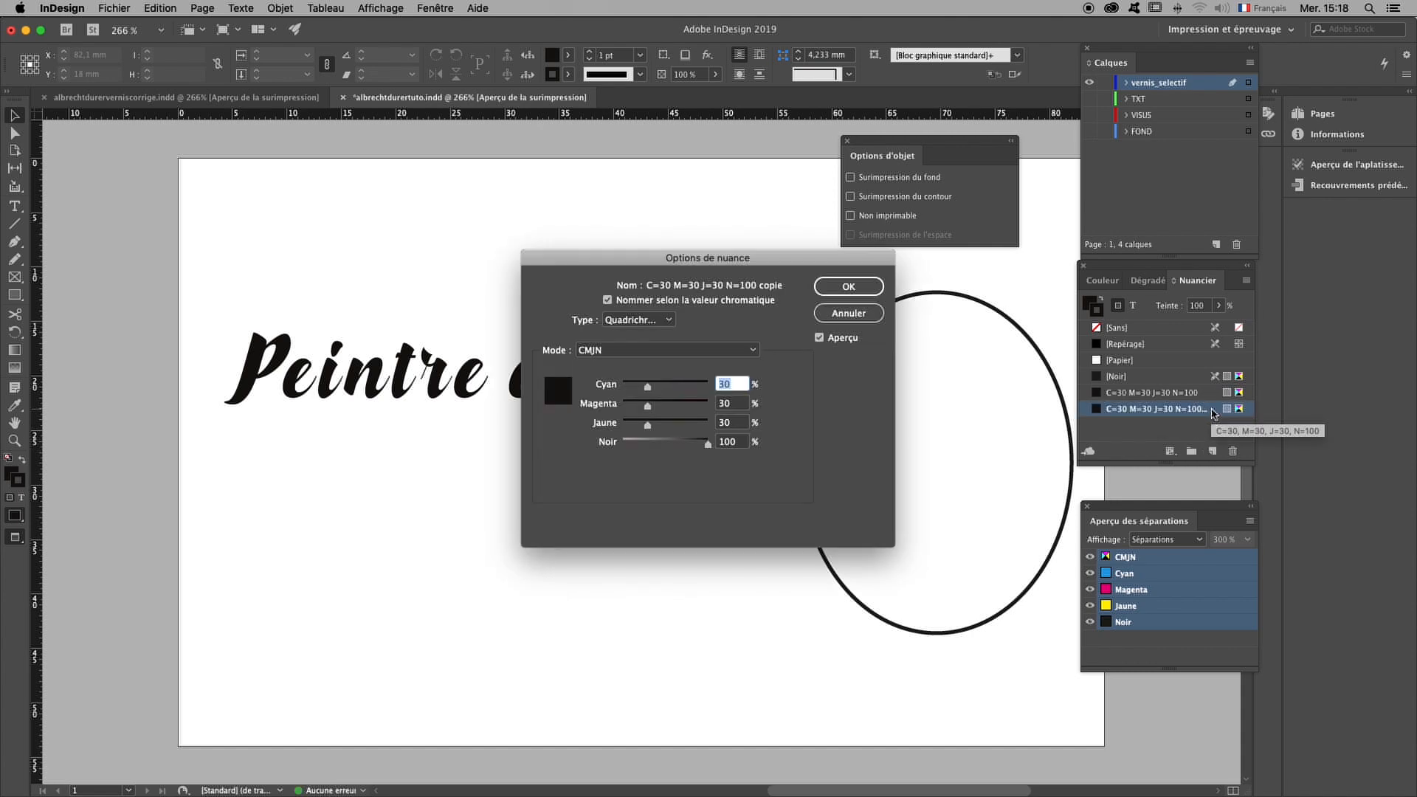
{"action": "left_click", "coordinate": [639, 319]}
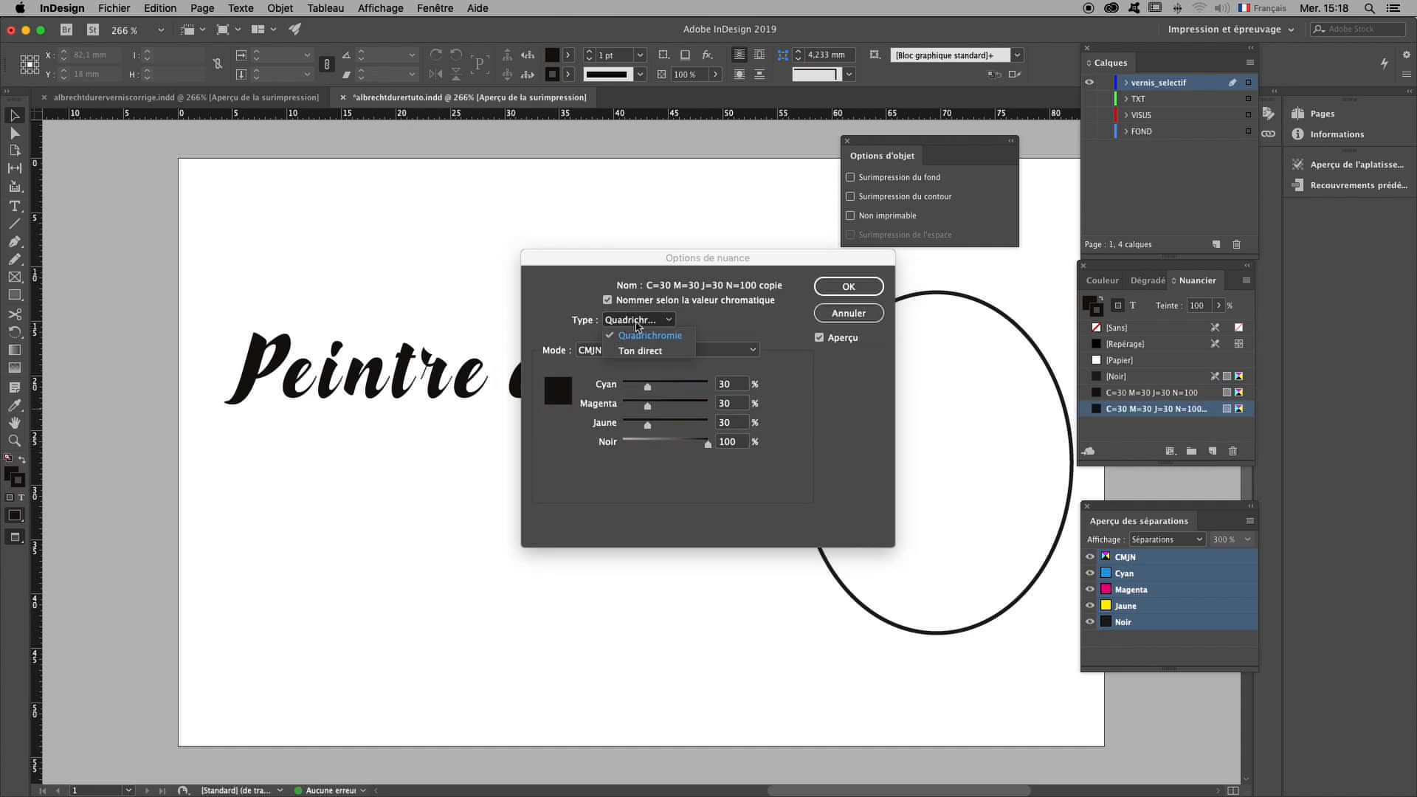
{"action": "left_click", "coordinate": [642, 352]}
- Define the spot swatch as PANTONE 2728 C from the PANTONE+ Solid Coated library
{"action": "left_click", "coordinate": [642, 352]}
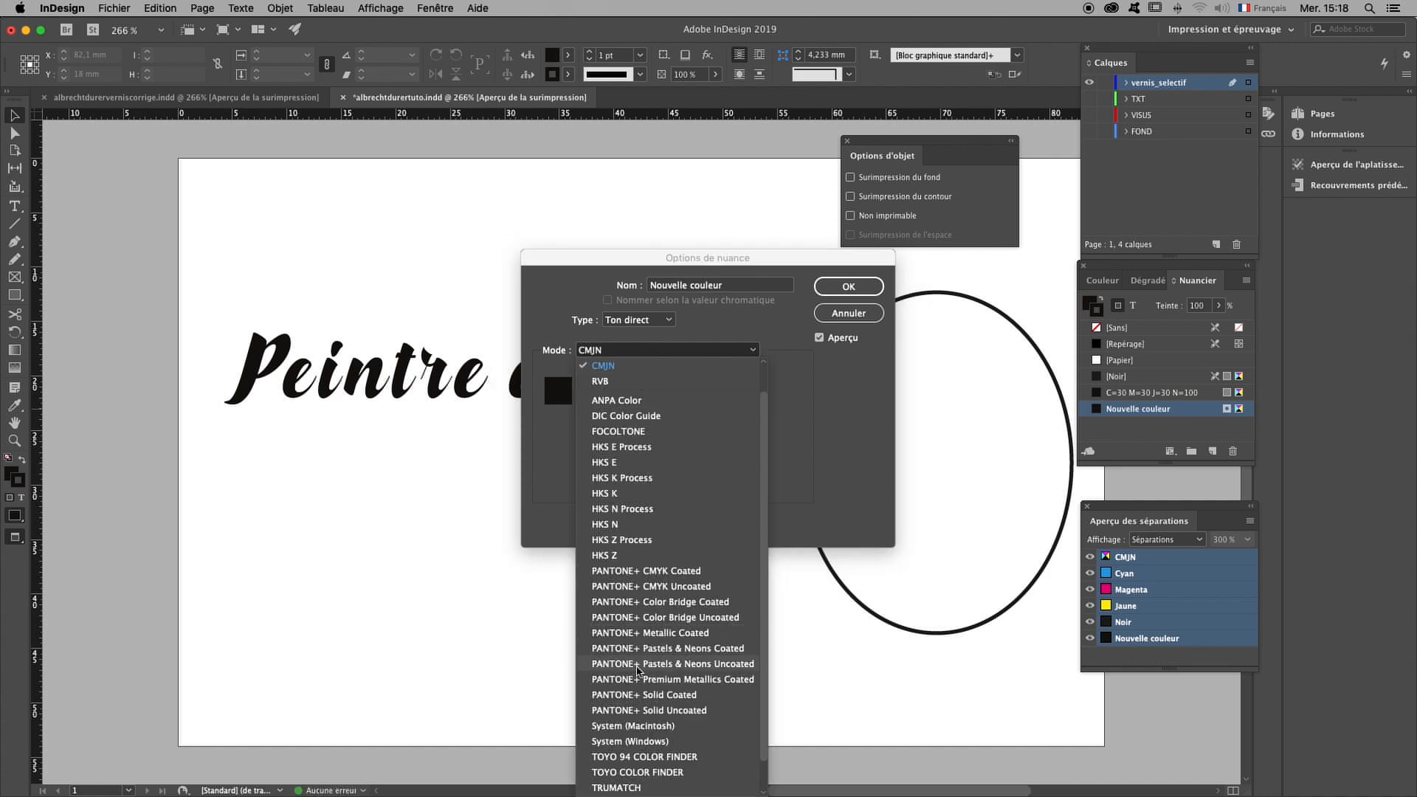
{"action": "left_click", "coordinate": [636, 696]}
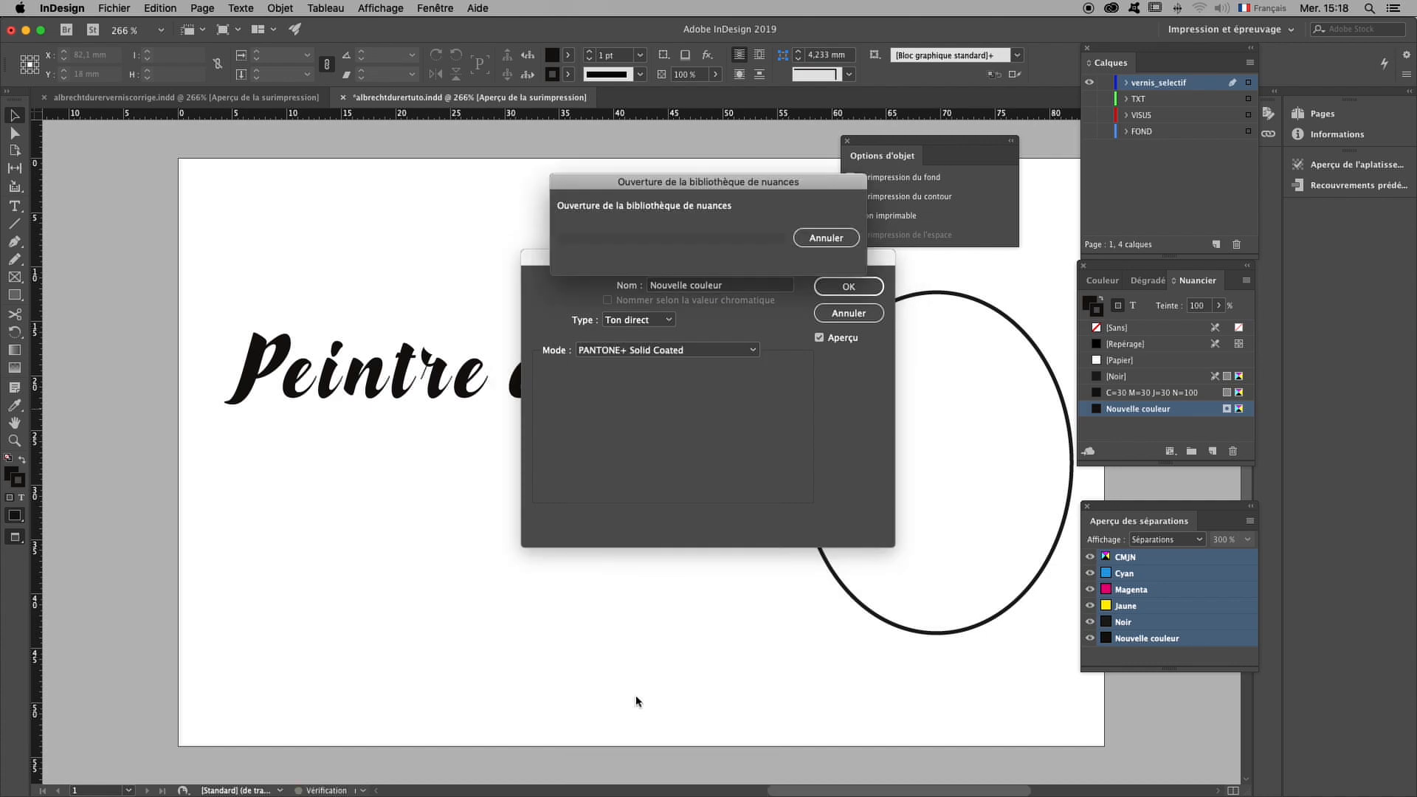
{"action": "left_click", "coordinate": [652, 384]}
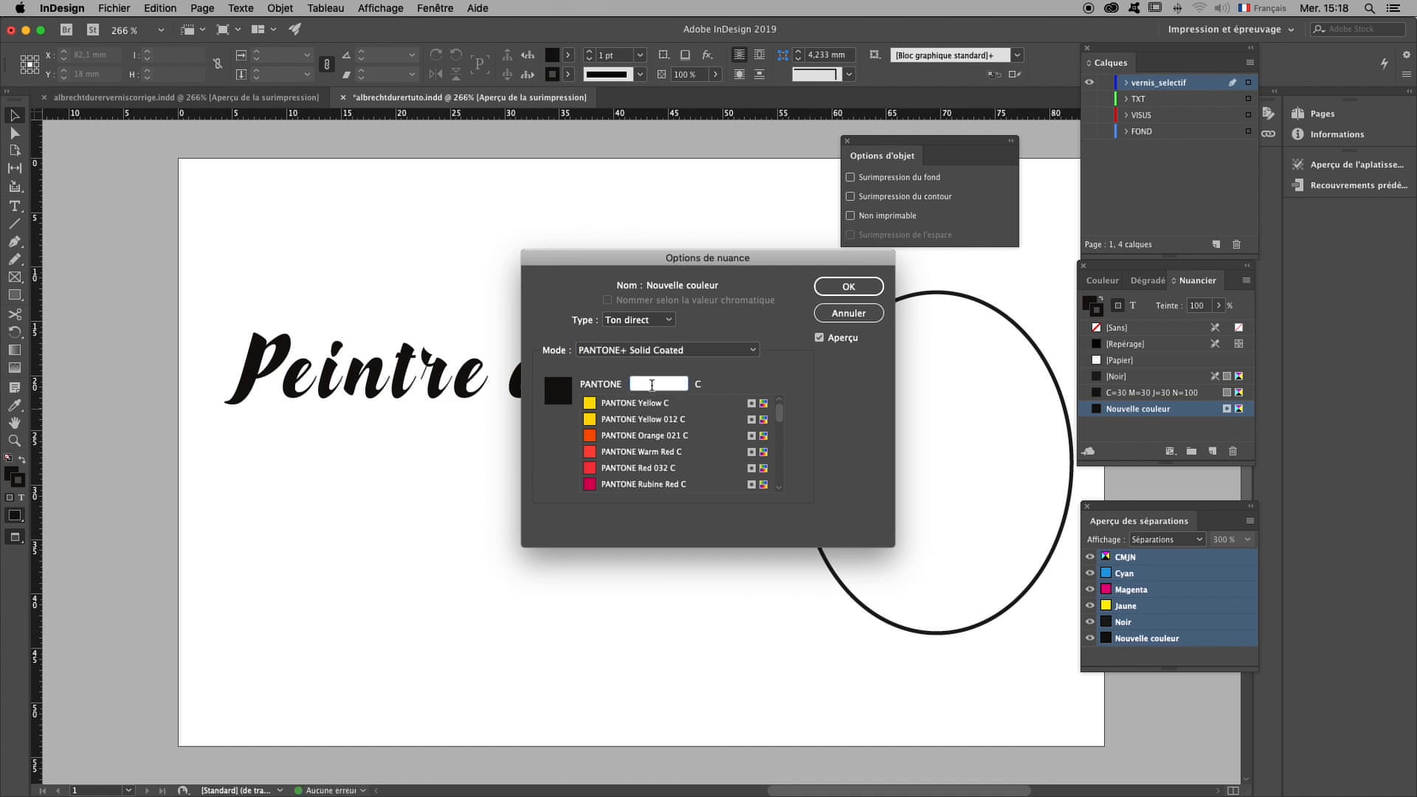
{"action": "type", "text": "270"}
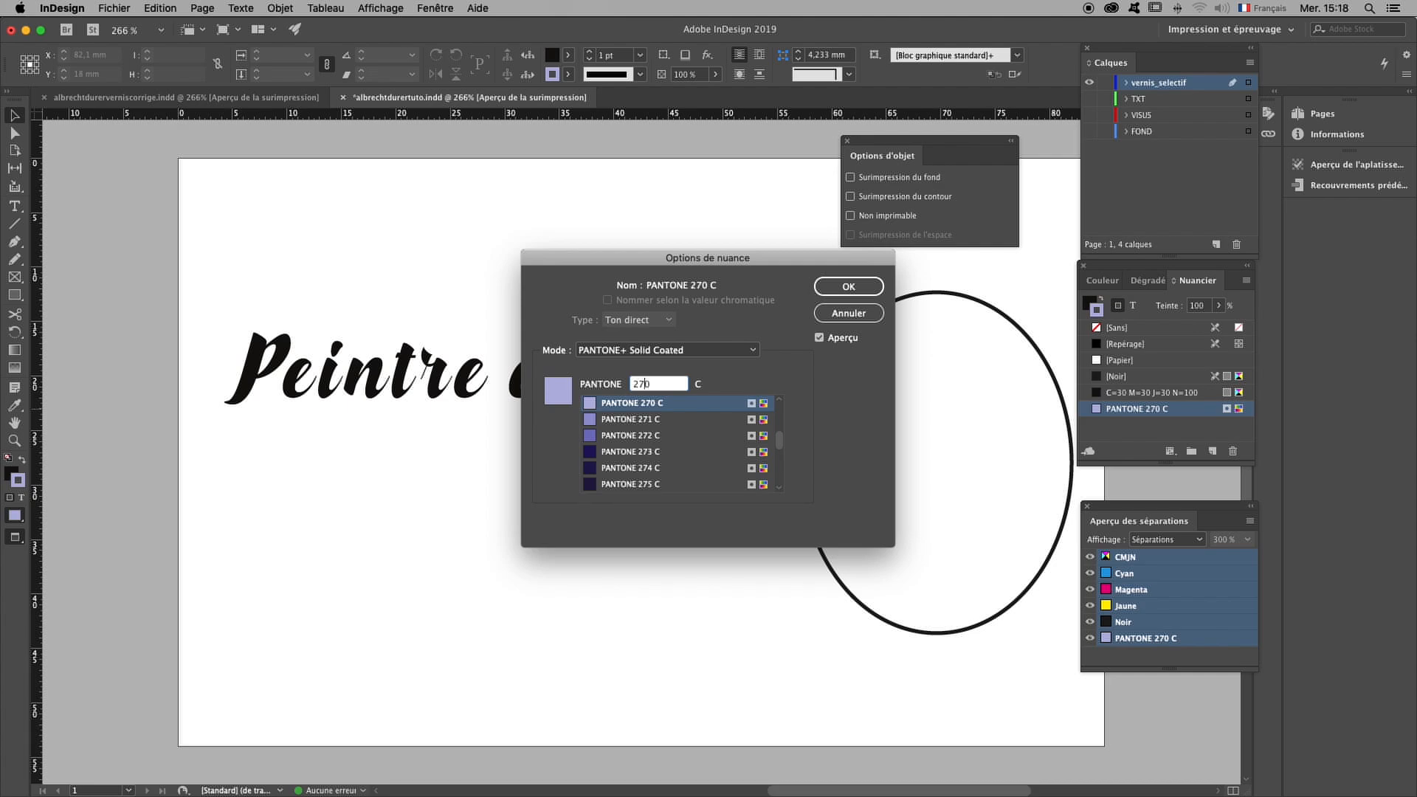
{"action": "key", "text": "BackSpace"}
{"action": "type", "text": "28"}
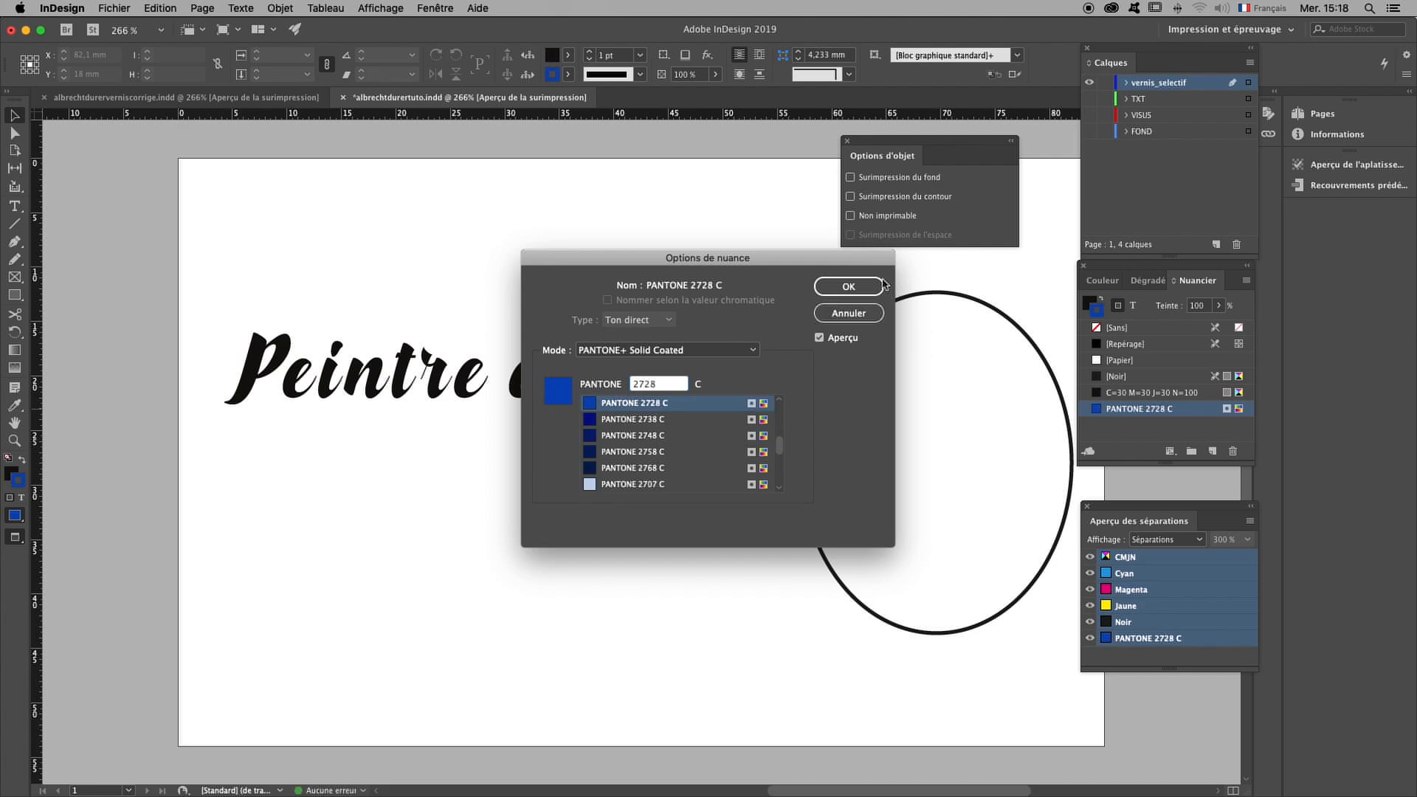
{"action": "left_click", "coordinate": [849, 287]}
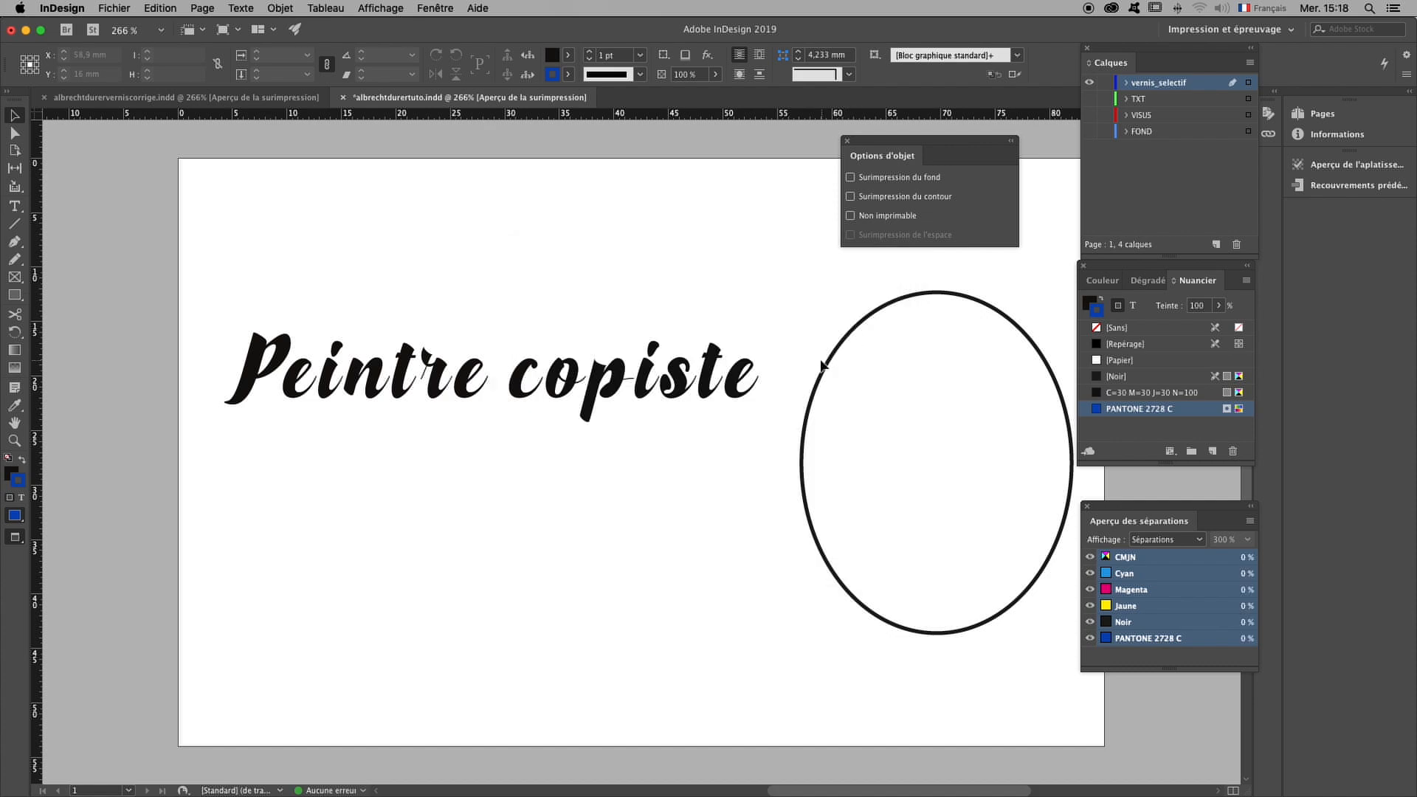
- Fill the vectorised "Peintre copiste" text with PANTONE 2728 C
{"action": "left_click", "coordinate": [709, 373]}
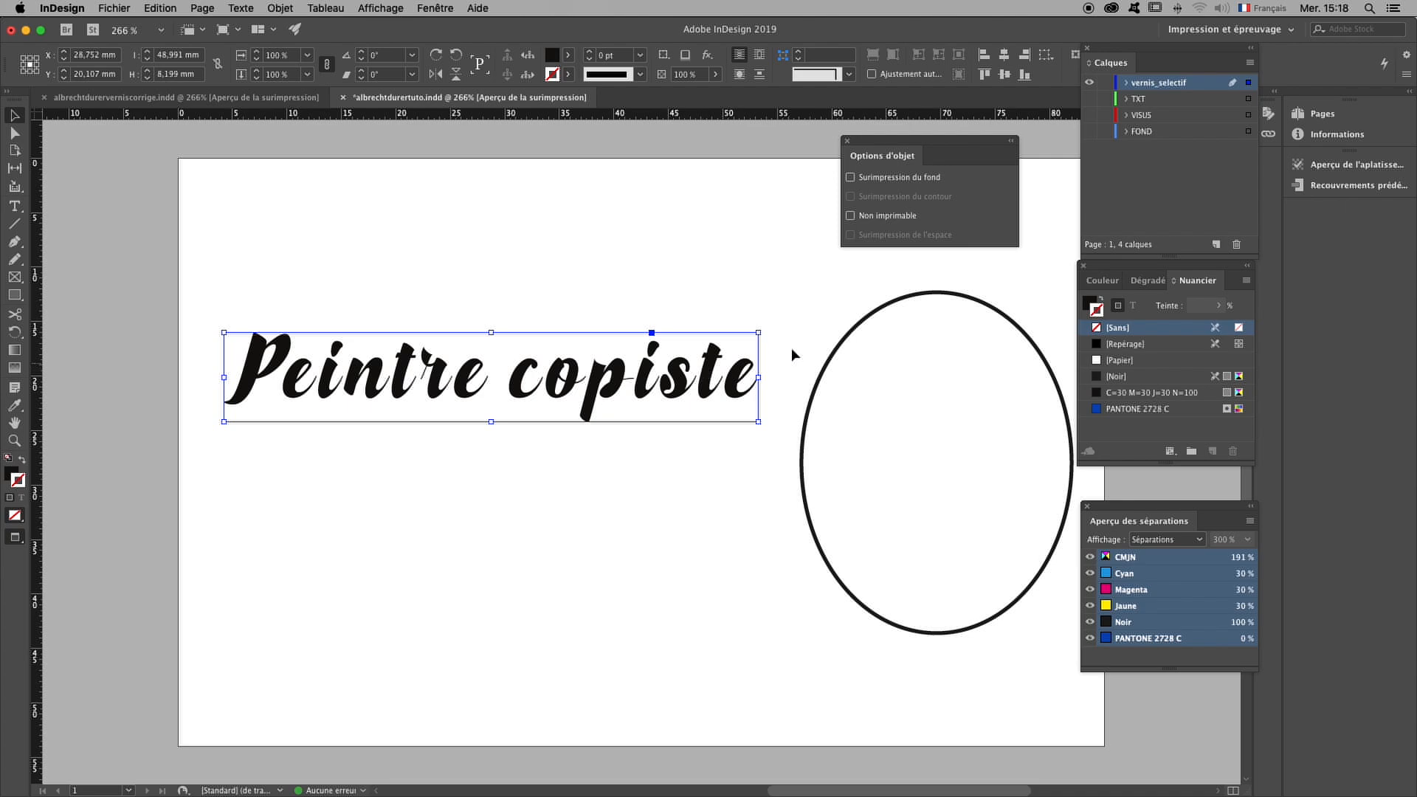
{"action": "left_click", "coordinate": [13, 471]}
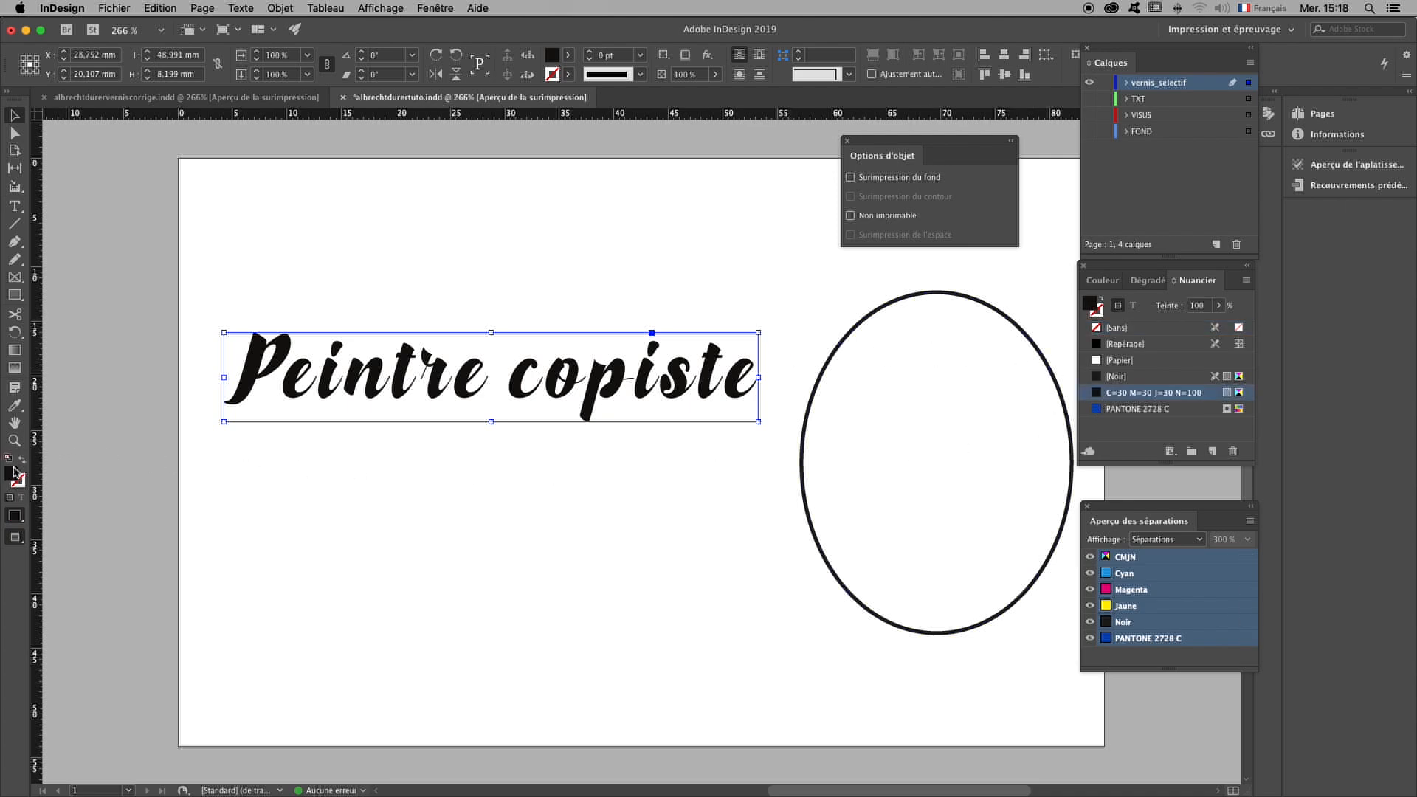
{"action": "left_click", "coordinate": [1096, 410]}
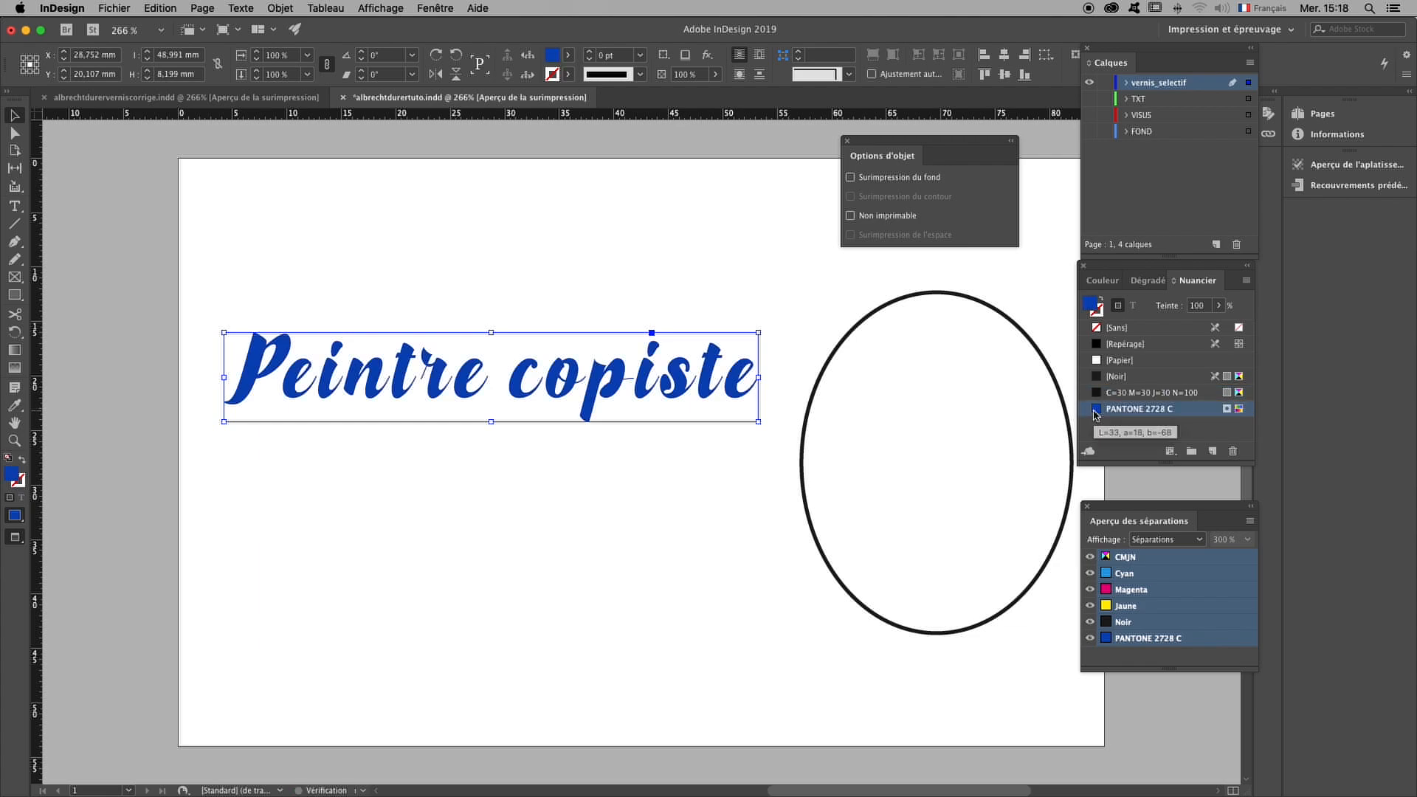
- Give the "Peintre copiste" outlines a 0,25 pt stroke in PANTONE 2728 C and deselect them
{"action": "left_click", "coordinate": [19, 482]}
{"action": "left_click", "coordinate": [613, 54]}
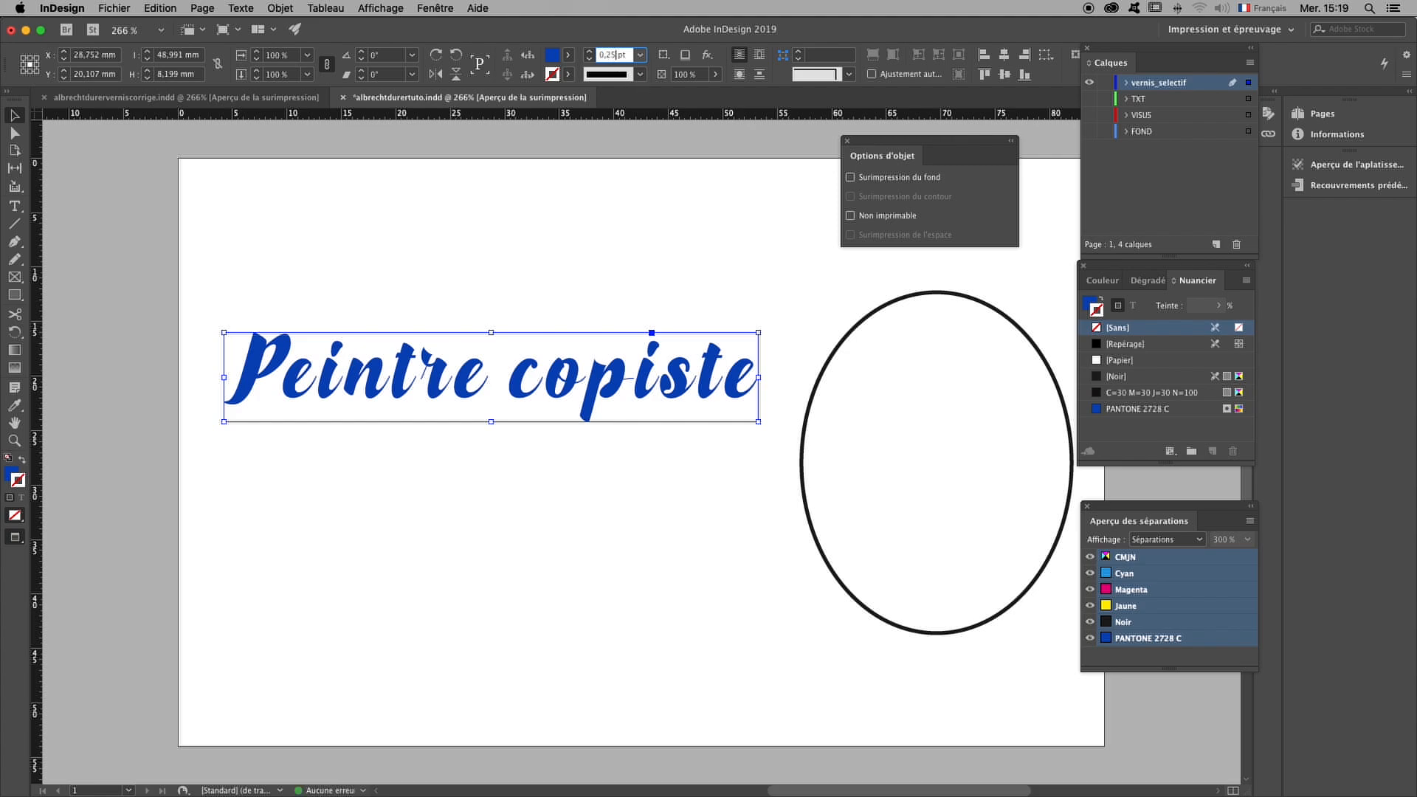
{"action": "left_click", "coordinate": [588, 242]}
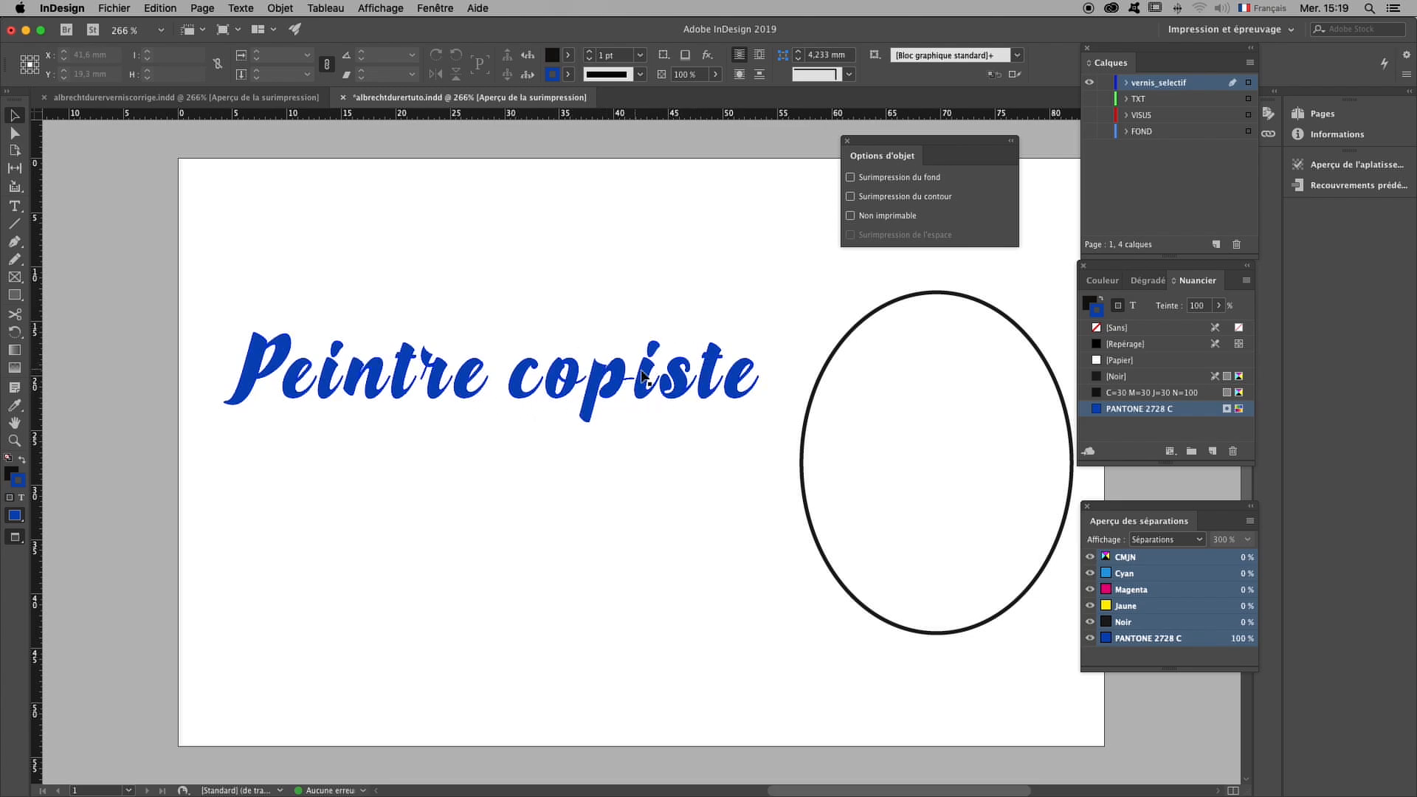
- Apply PANTONE 2728 C to both the fill and the stroke of the oval frame
{"action": "left_click", "coordinate": [948, 298]}
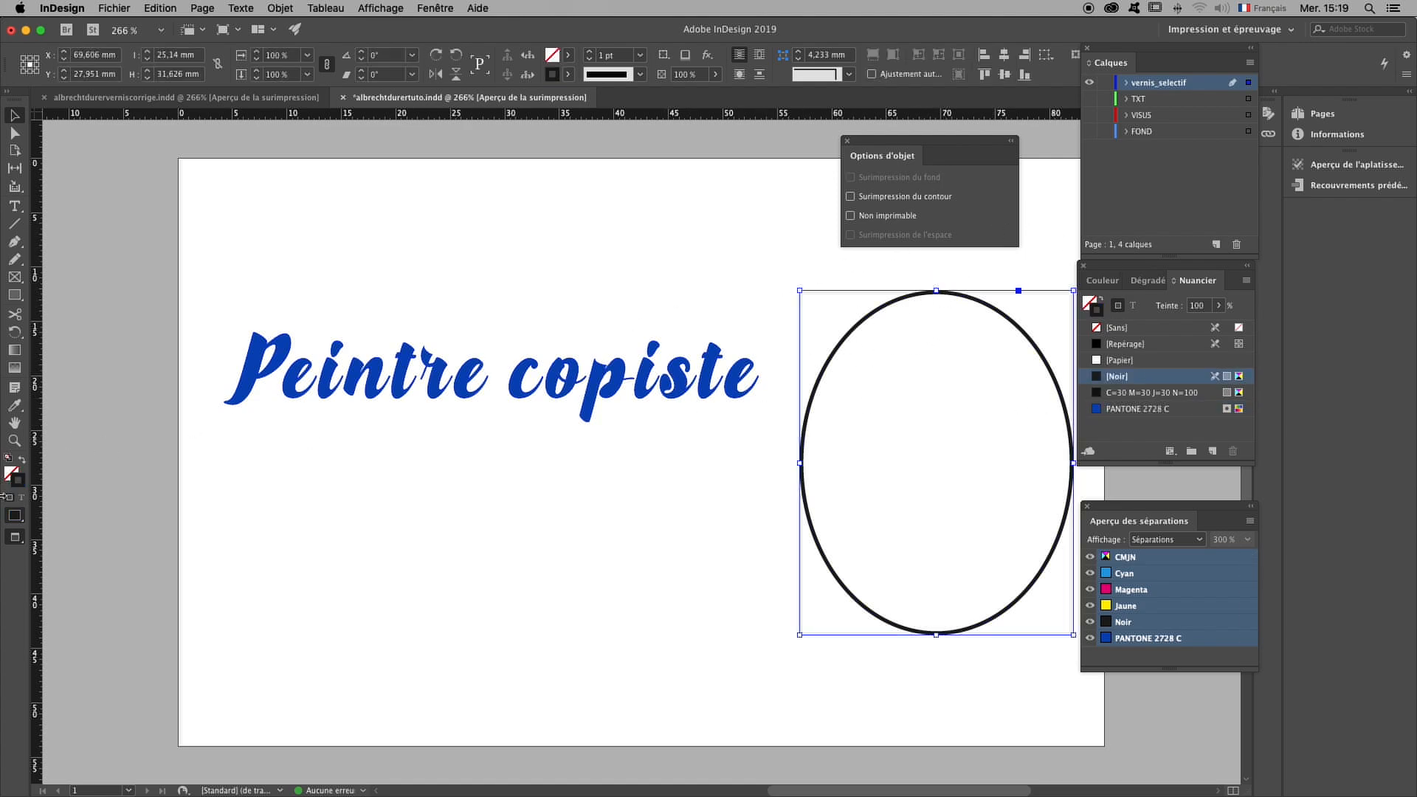
{"action": "key", "text": "x"}
{"action": "left_click", "coordinate": [1100, 410]}
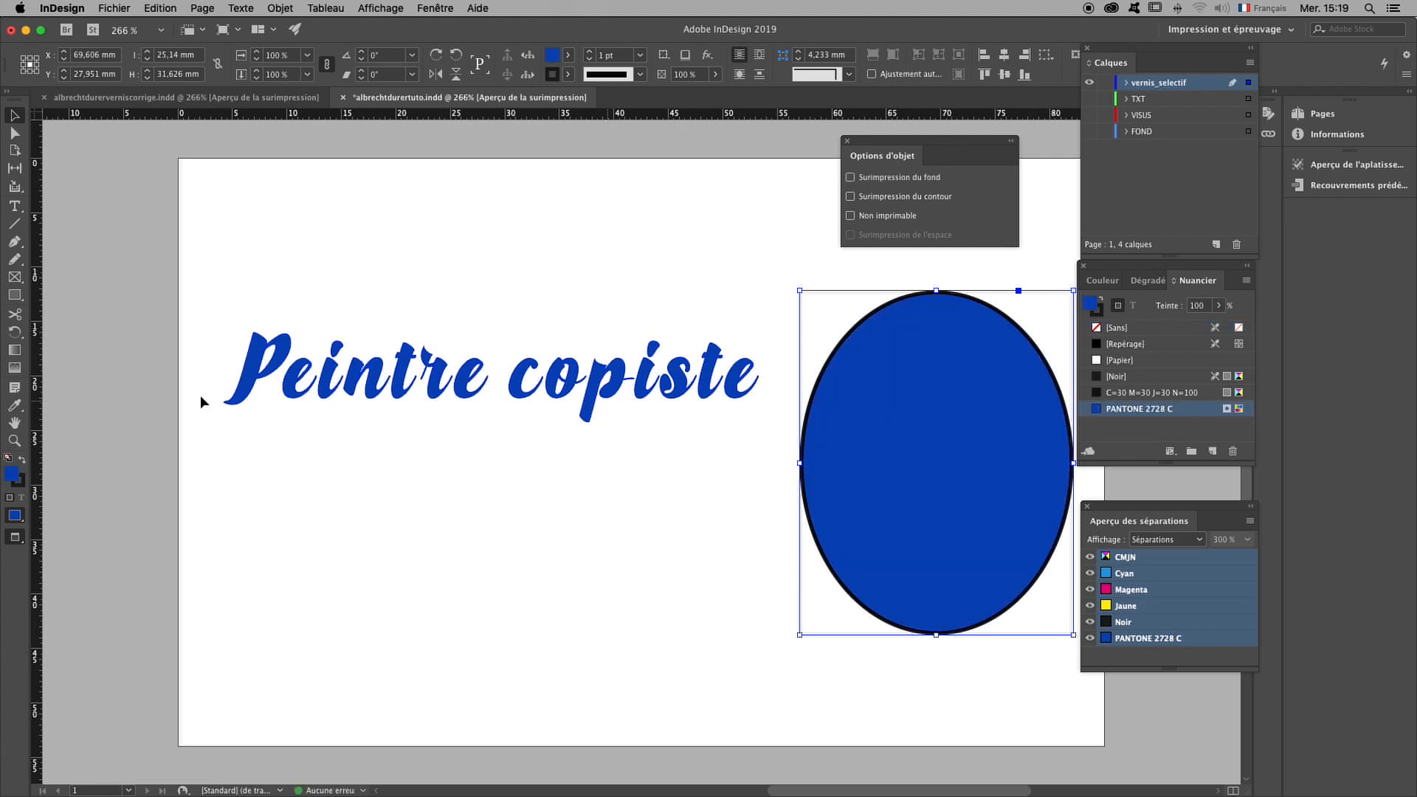
{"action": "left_click", "coordinate": [25, 485]}
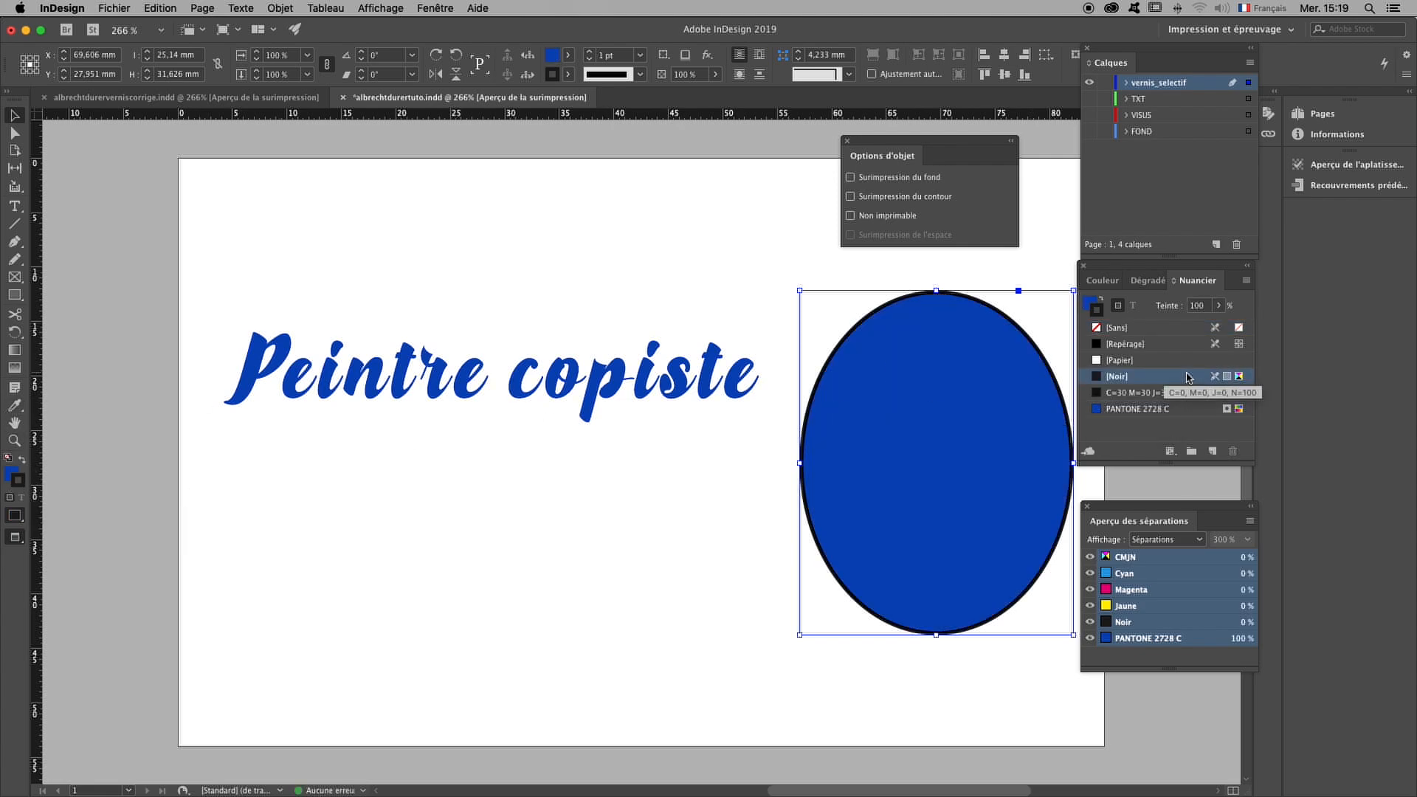
{"action": "left_click", "coordinate": [1155, 410]}
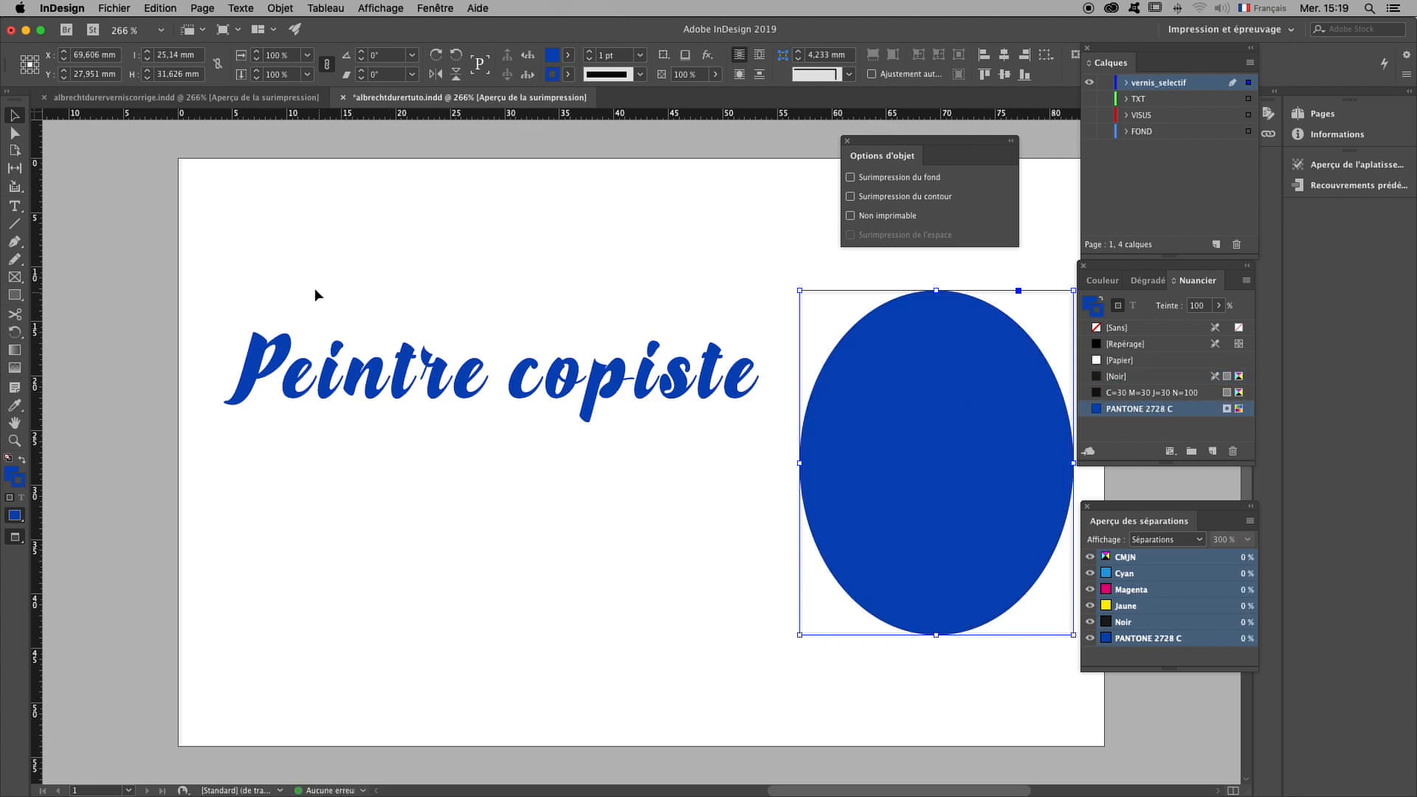
- Set the oval's stroke weight to 1,25 pt and deselect it
{"action": "left_click", "coordinate": [606, 55]}
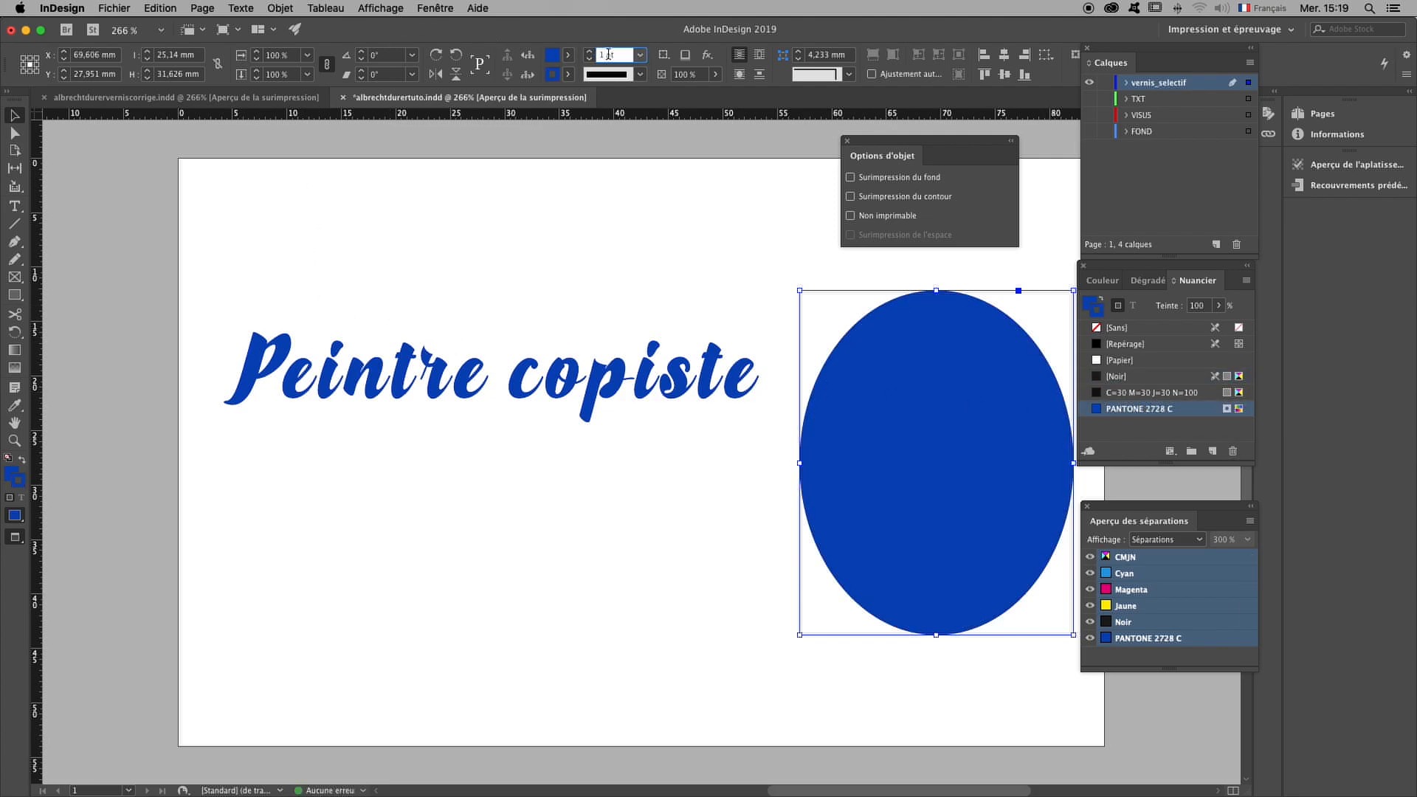
{"action": "key", "text": "Return"}
{"action": "key", "text": "Return"}
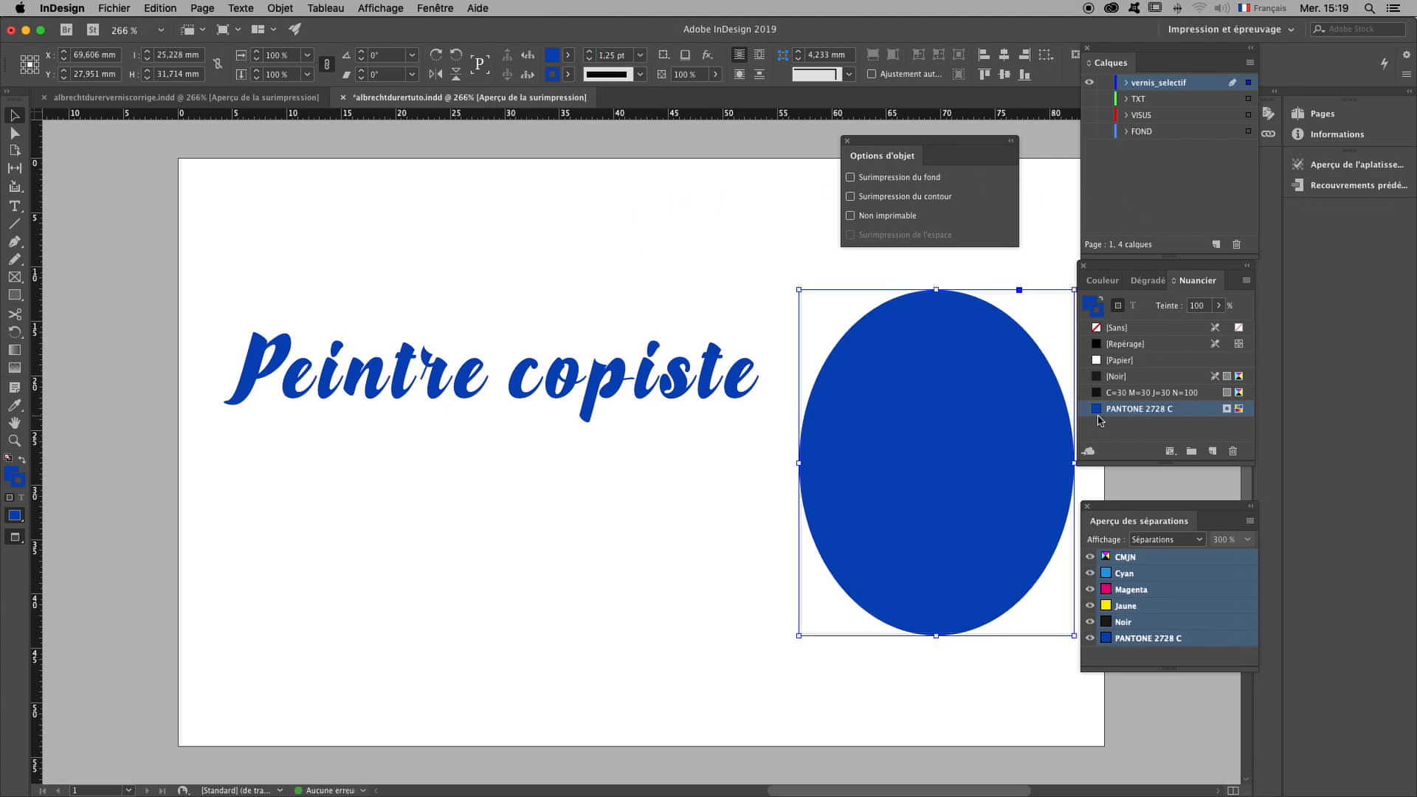
{"action": "left_click", "coordinate": [626, 243]}
- Turn on Surimpression du fond and Surimpression du contour for the blue oval
{"action": "left_click", "coordinate": [915, 338]}
{"action": "left_click", "coordinate": [852, 178]}
{"action": "left_click", "coordinate": [851, 197]}
- Turn on fill and stroke overprint for the vectorised "Peintre copiste" text and deselect it
{"action": "left_click", "coordinate": [731, 386]}
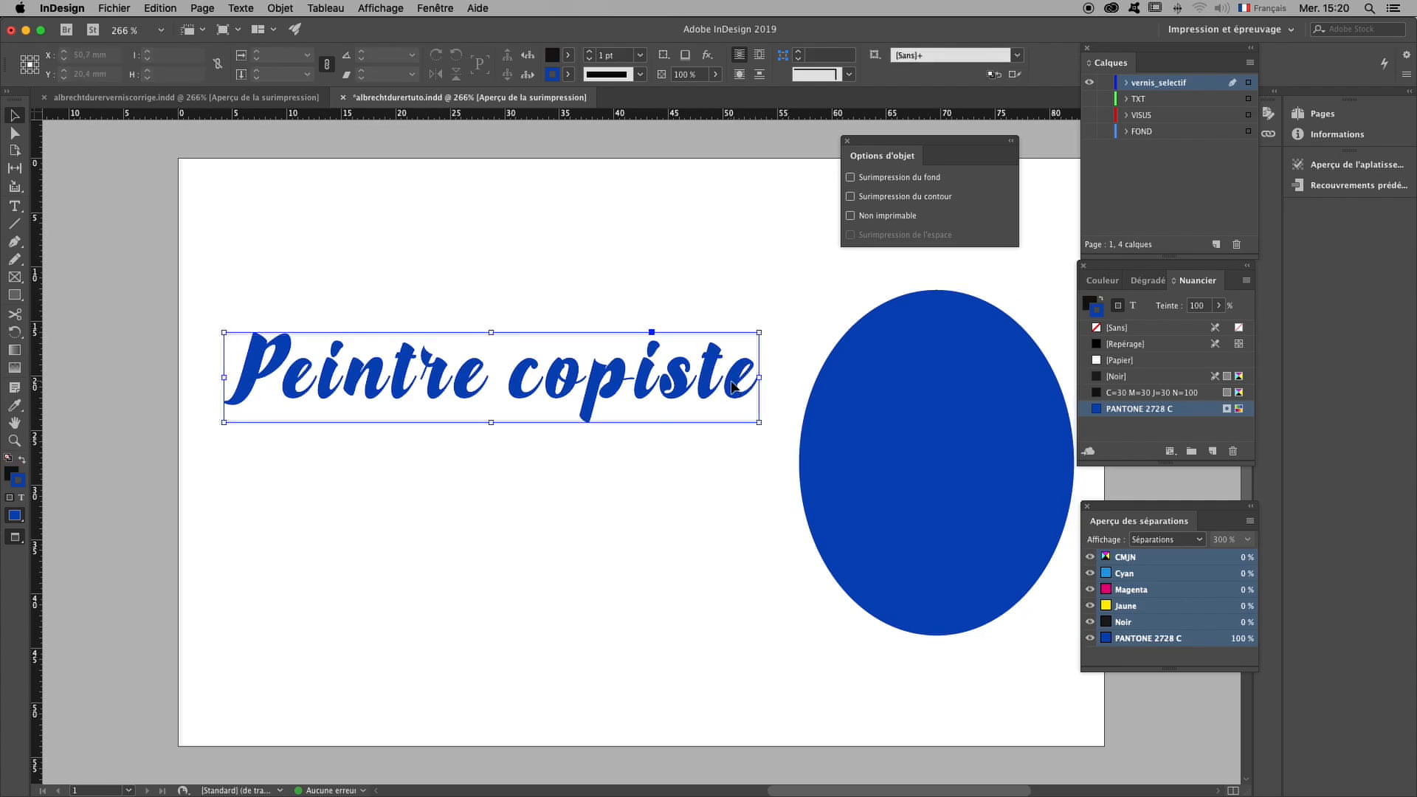
{"action": "left_click", "coordinate": [851, 178]}
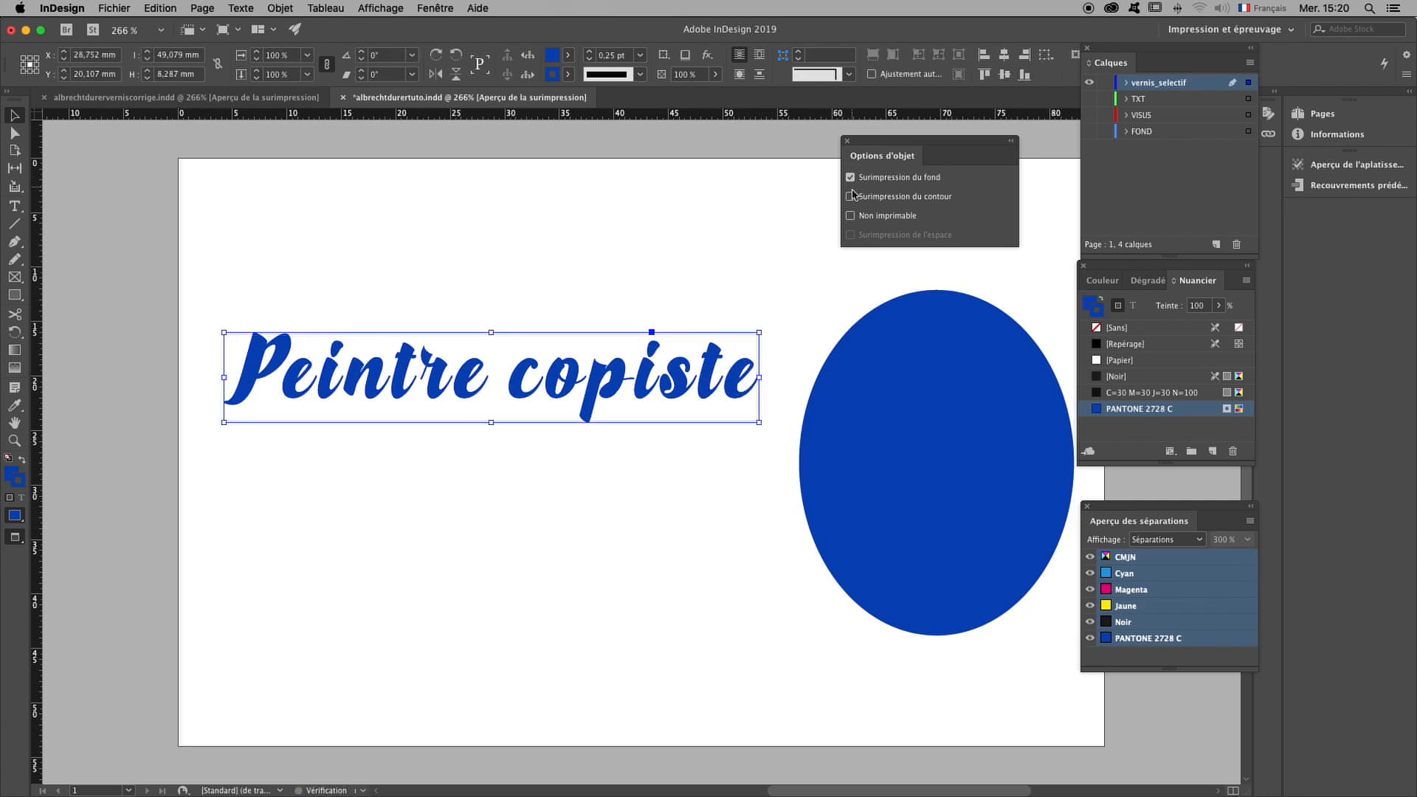
{"action": "left_click", "coordinate": [851, 197]}
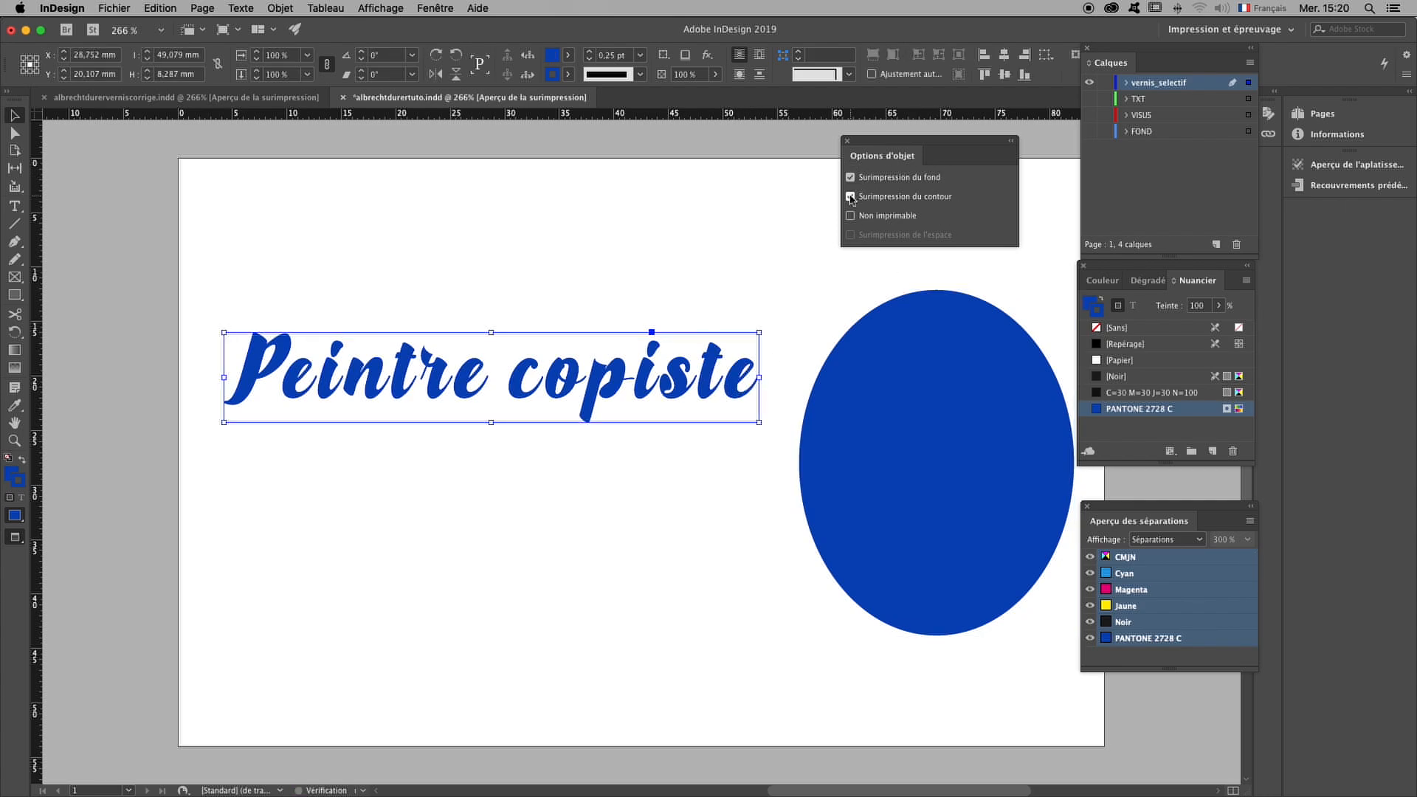
{"action": "left_click", "coordinate": [743, 221]}
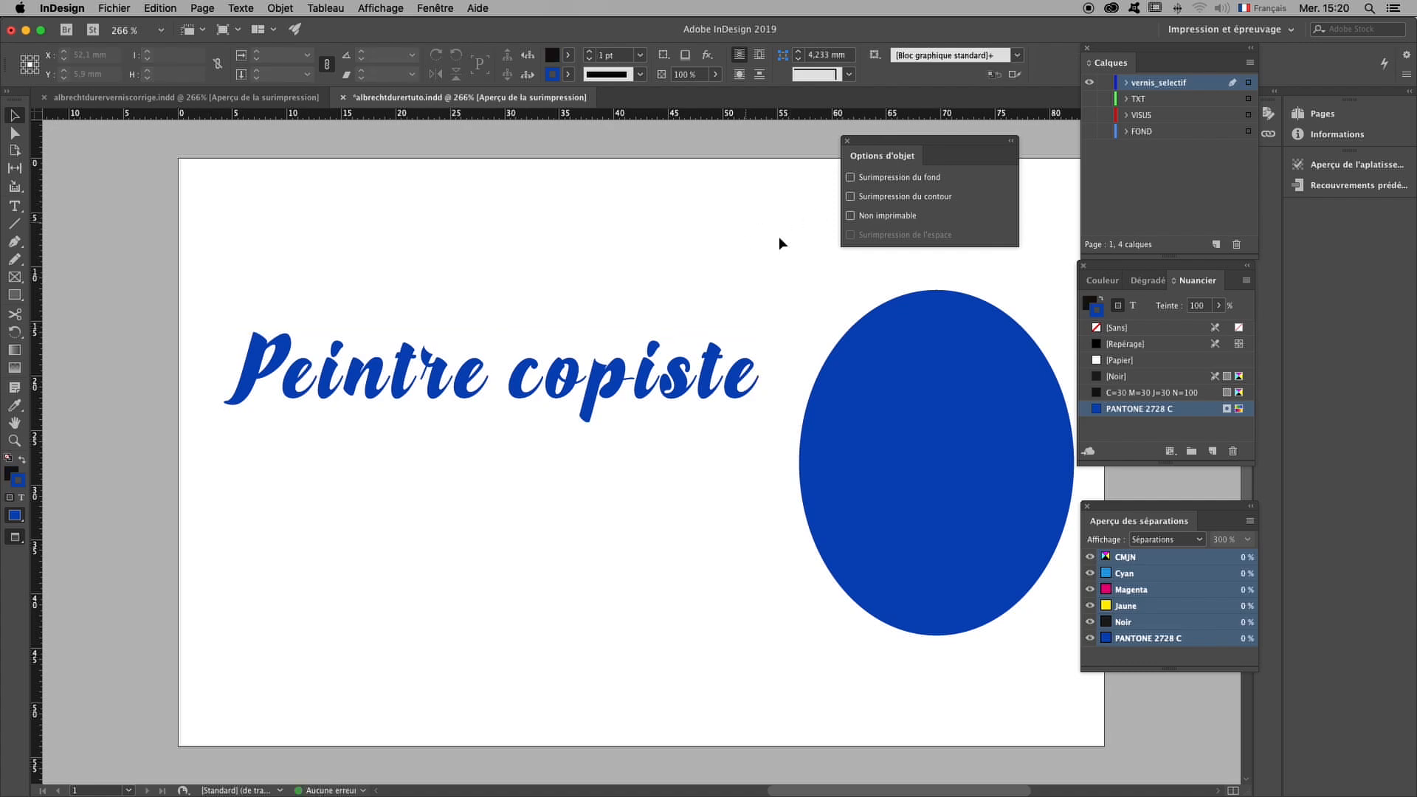
- Make the TXT, VISUS and FOND layers visible again
{"action": "left_click", "coordinate": [1090, 98]}
{"action": "left_click", "coordinate": [1090, 114]}
{"action": "left_click", "coordinate": [1091, 131]}
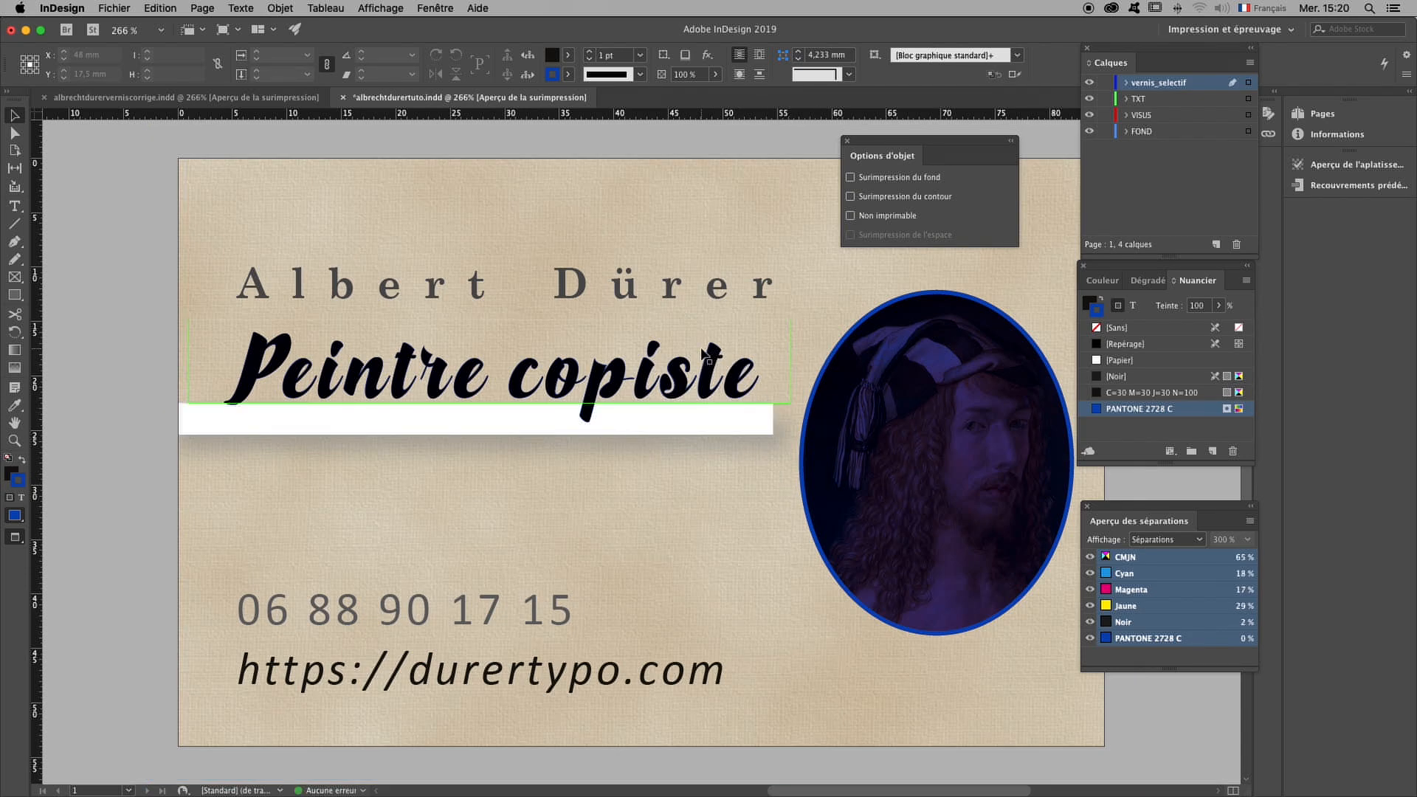
- Inspect the PANTONE edge around the letters at the end of "copiste" up close, and return to the whole card
{"action": "left_click", "coordinate": [14, 440]}
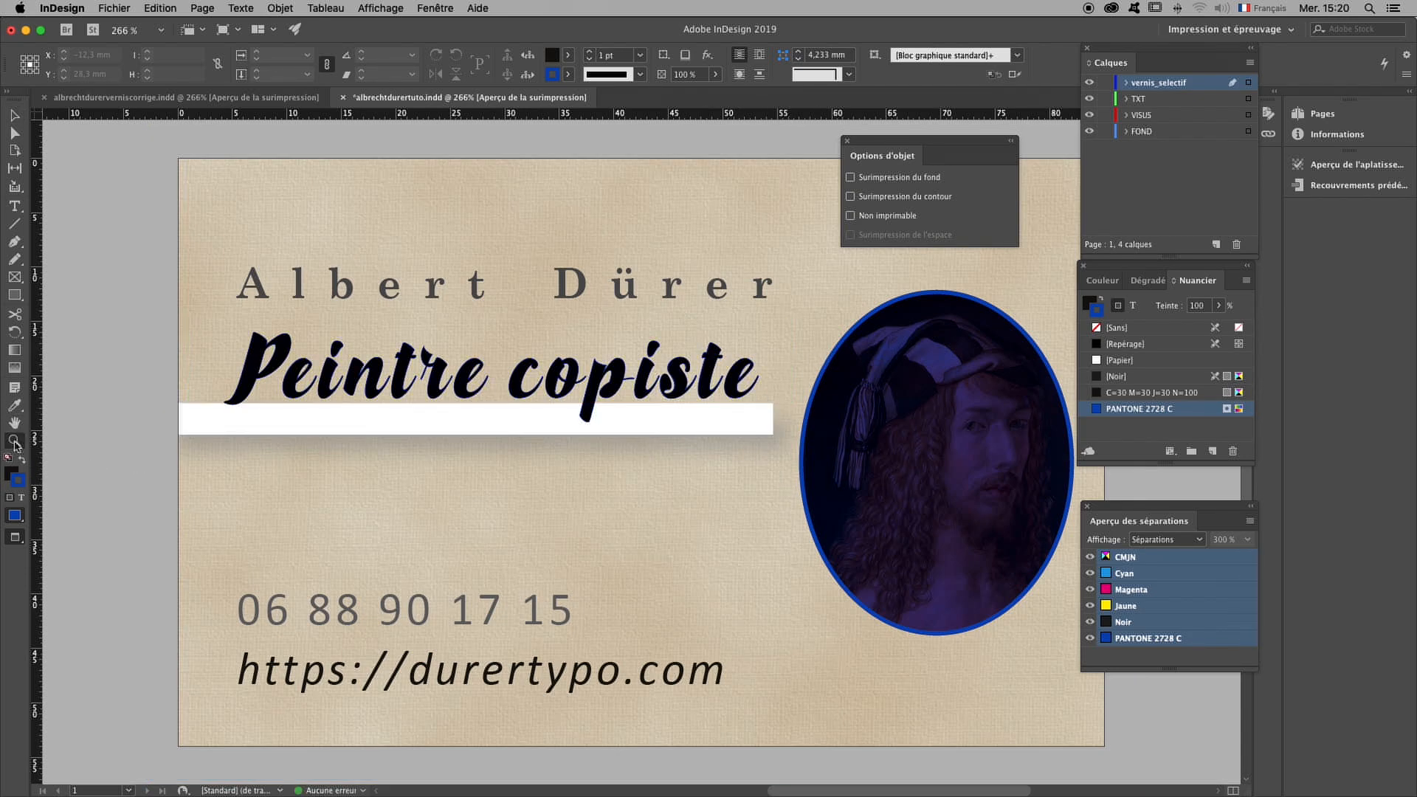
{"action": "left_click_drag", "start_coordinate": [692, 333], "coordinate": [750, 389]}
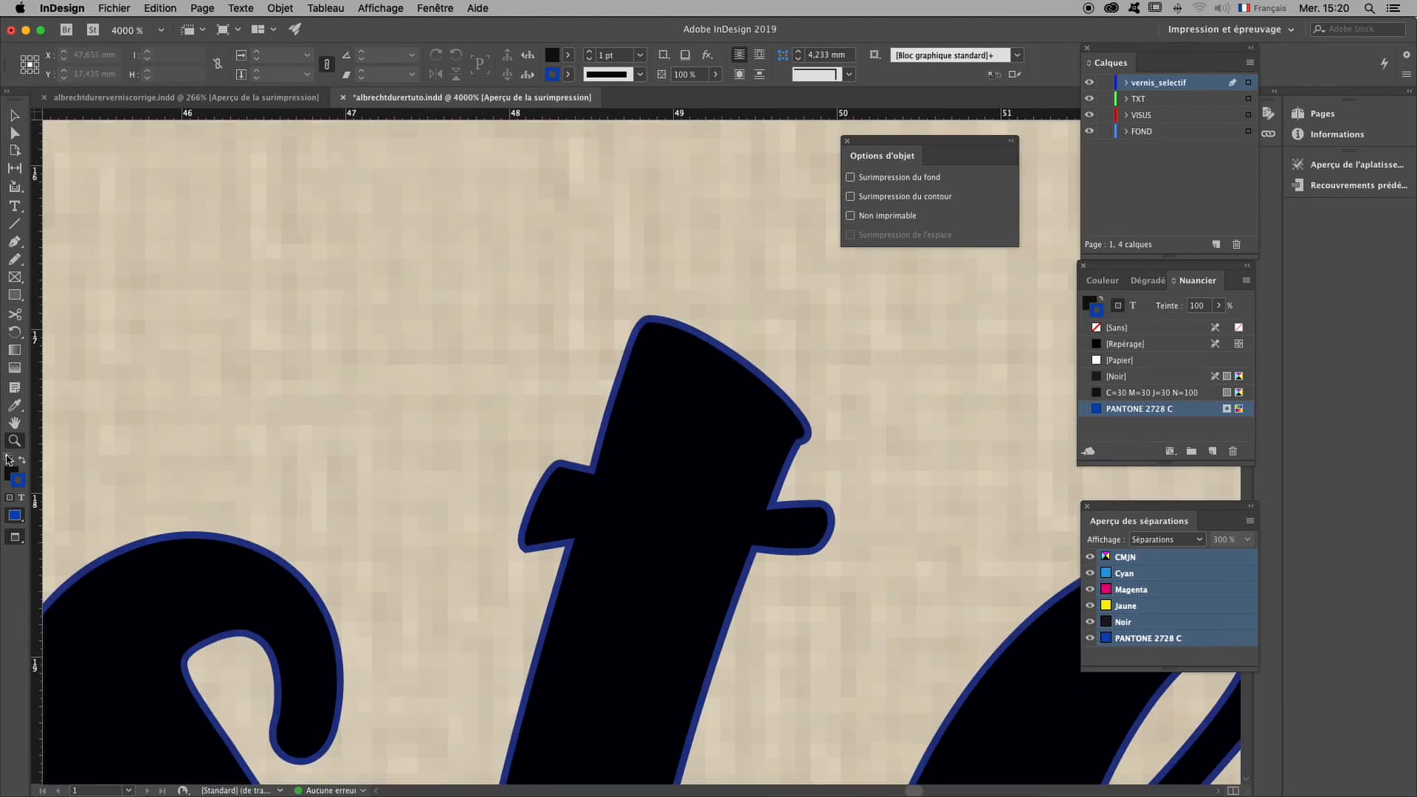
{"action": "double_click", "coordinate": [14, 423]}
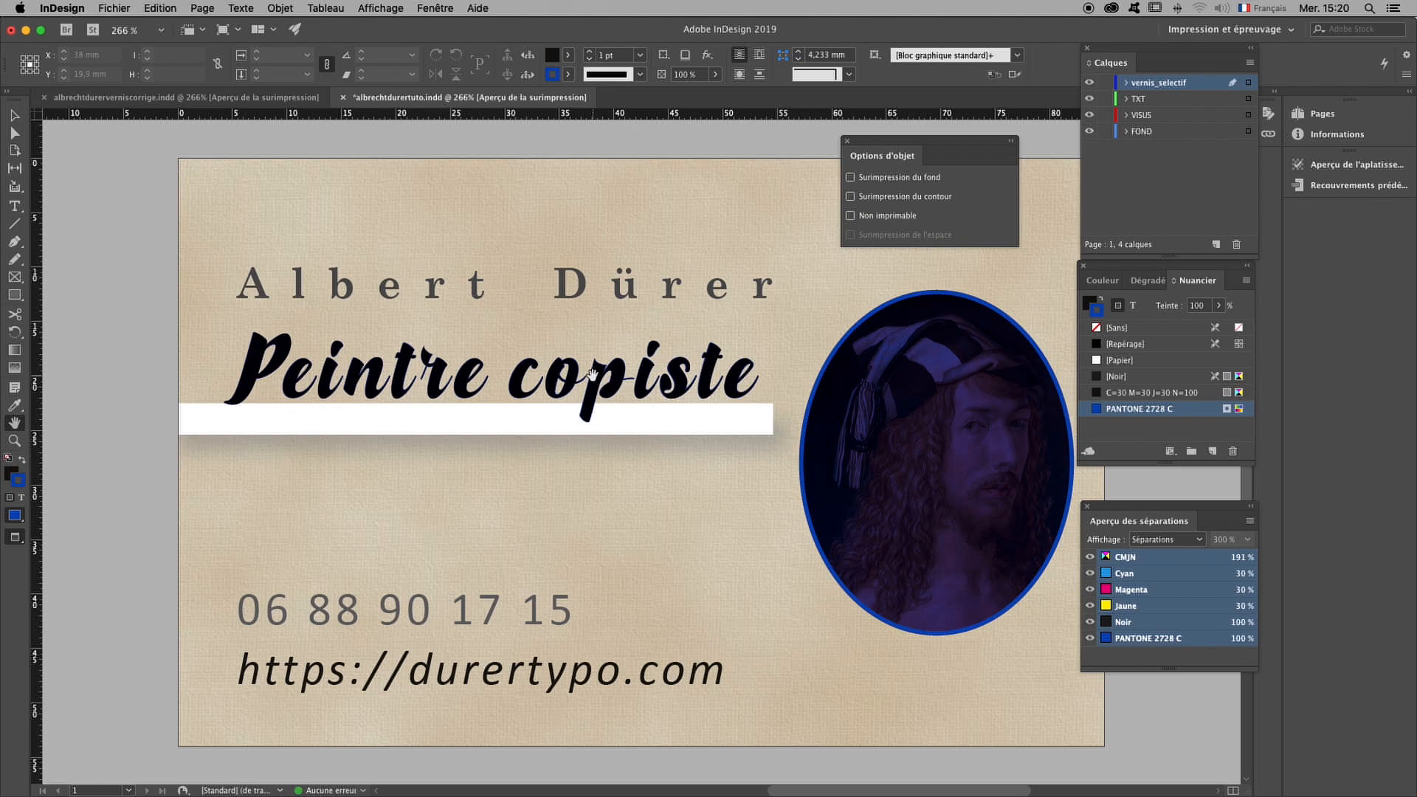
{"action": "key", "text": "v"}
{"action": "left_click", "coordinate": [641, 452]}
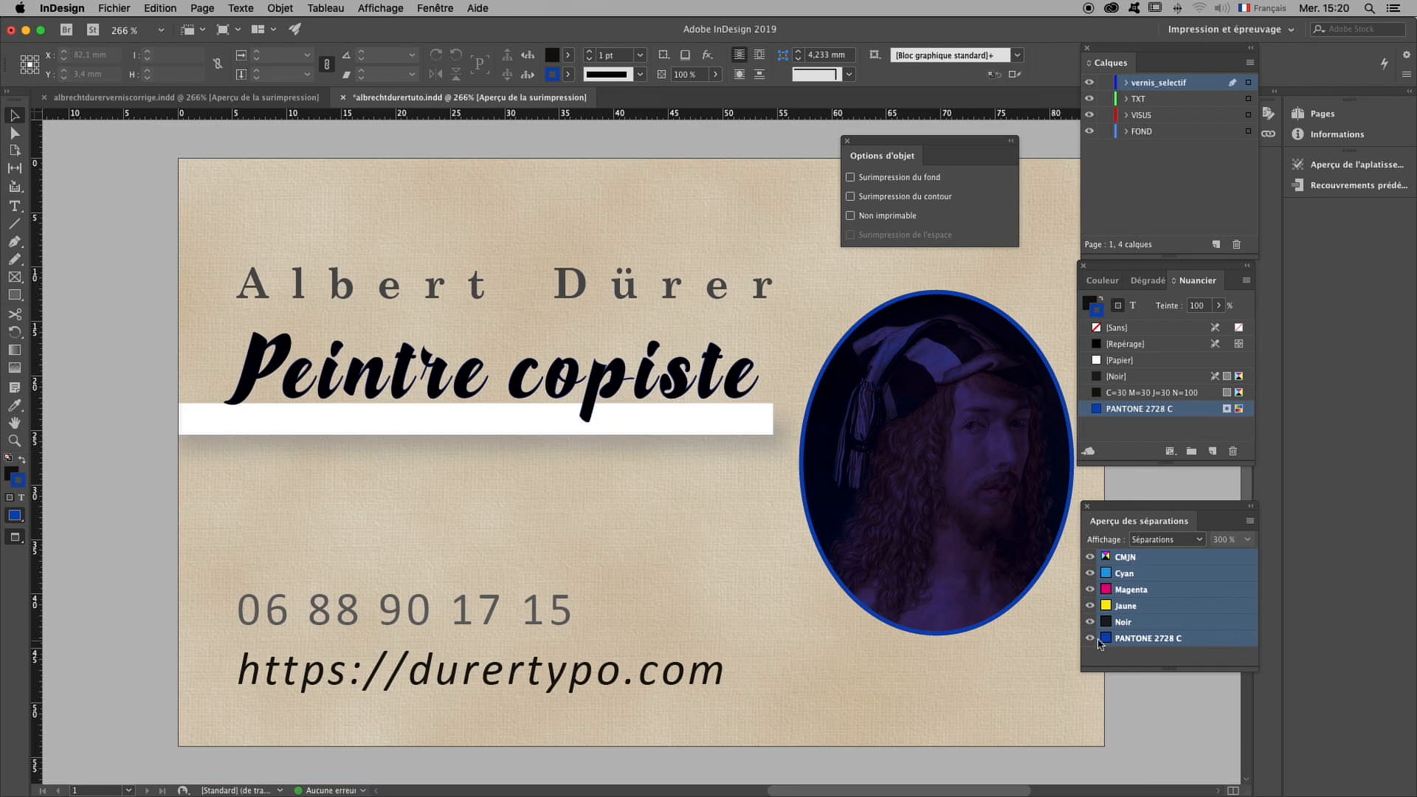
- Switch the CMJN plates off and on in the separations preview to compare the full card with the isolated PANTONE 2728 C plate
{"action": "left_click", "coordinate": [1090, 558]}
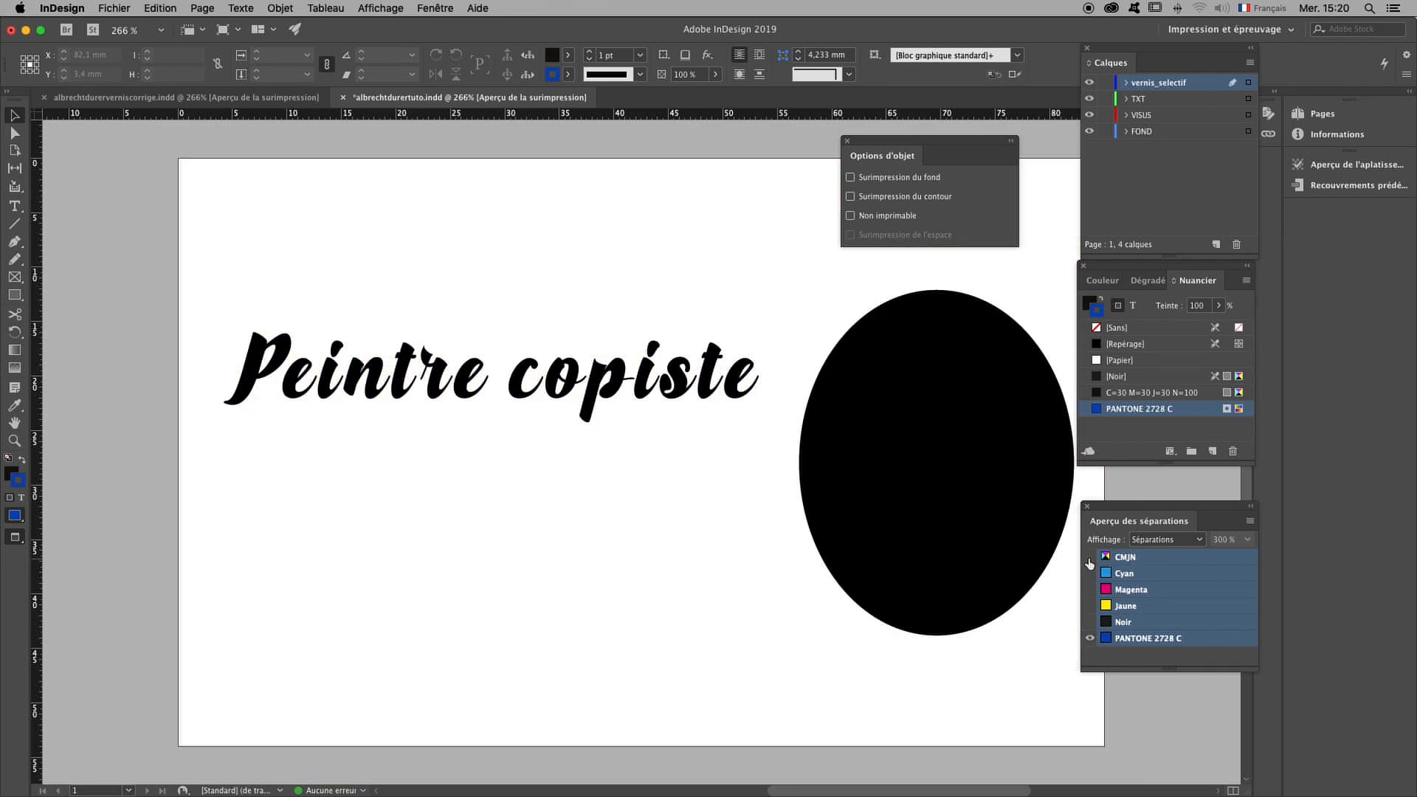
{"action": "left_click", "coordinate": [1089, 559]}
{"action": "left_click", "coordinate": [1089, 558]}
{"action": "left_click", "coordinate": [1090, 558]}
{"action": "left_click", "coordinate": [1090, 559]}
{"action": "left_click", "coordinate": [1089, 558]}
{"action": "left_click", "coordinate": [1088, 559]}
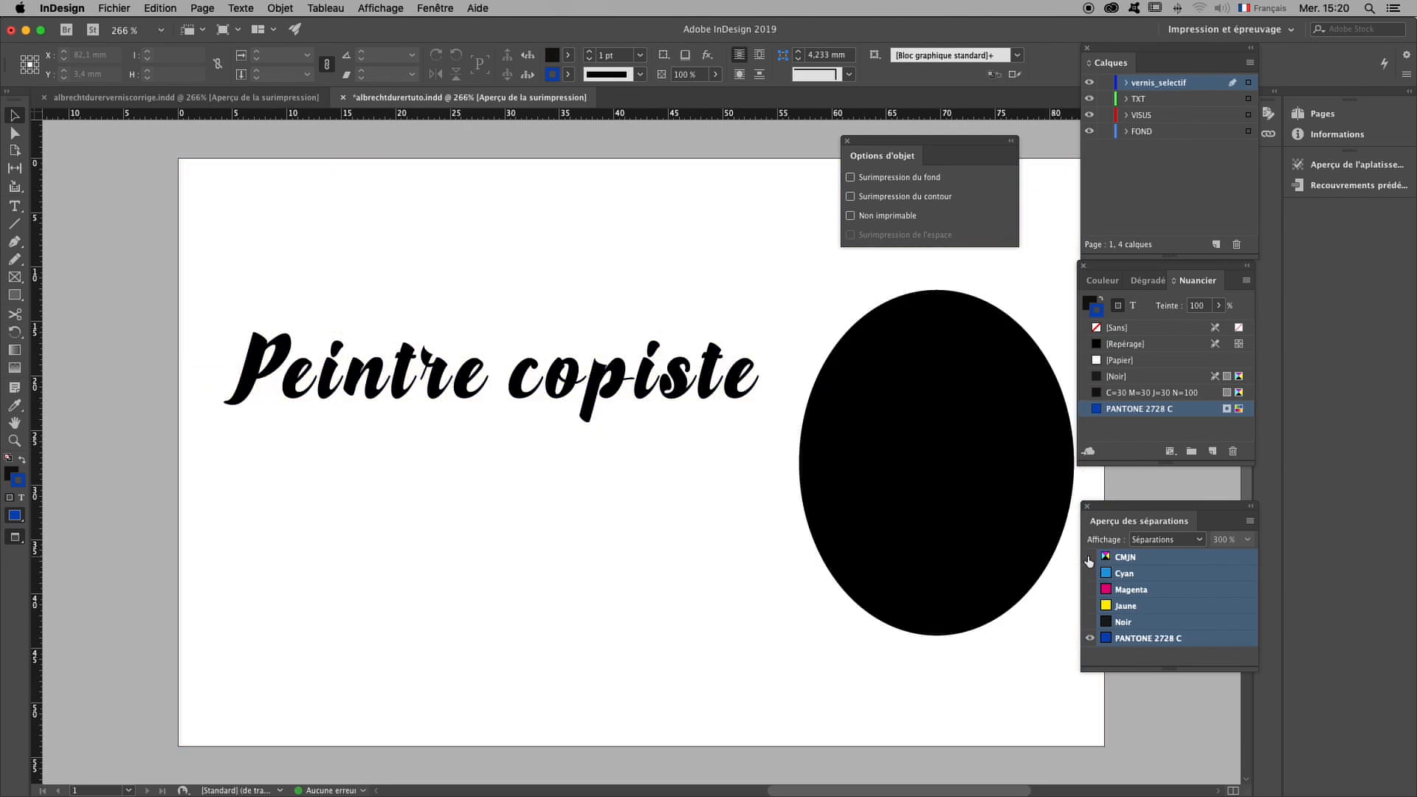
- Compare the Noir plate with and without PANTONE 2728 C in the separations preview, and turn all plates back on
{"action": "left_click", "coordinate": [1090, 623]}
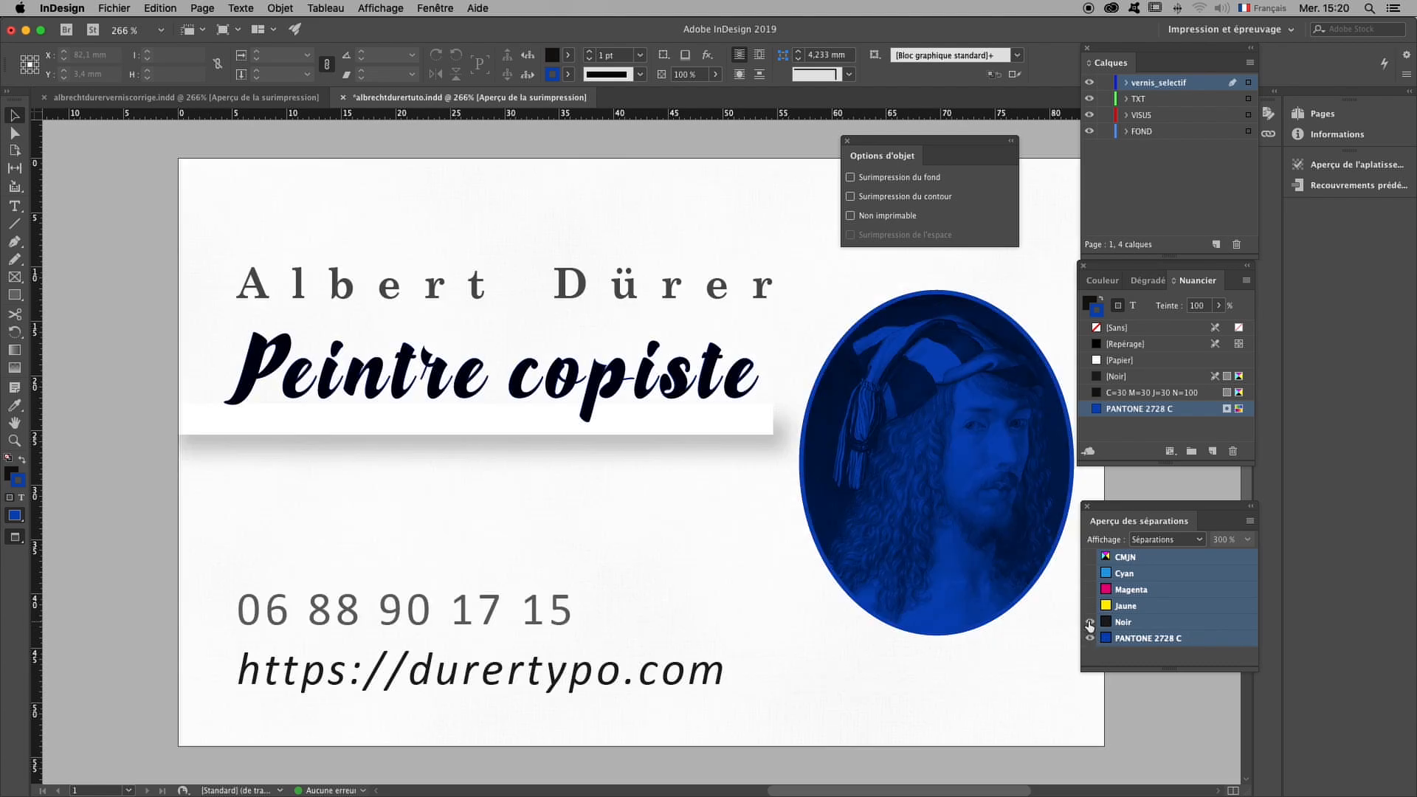
{"action": "left_click", "coordinate": [1091, 640]}
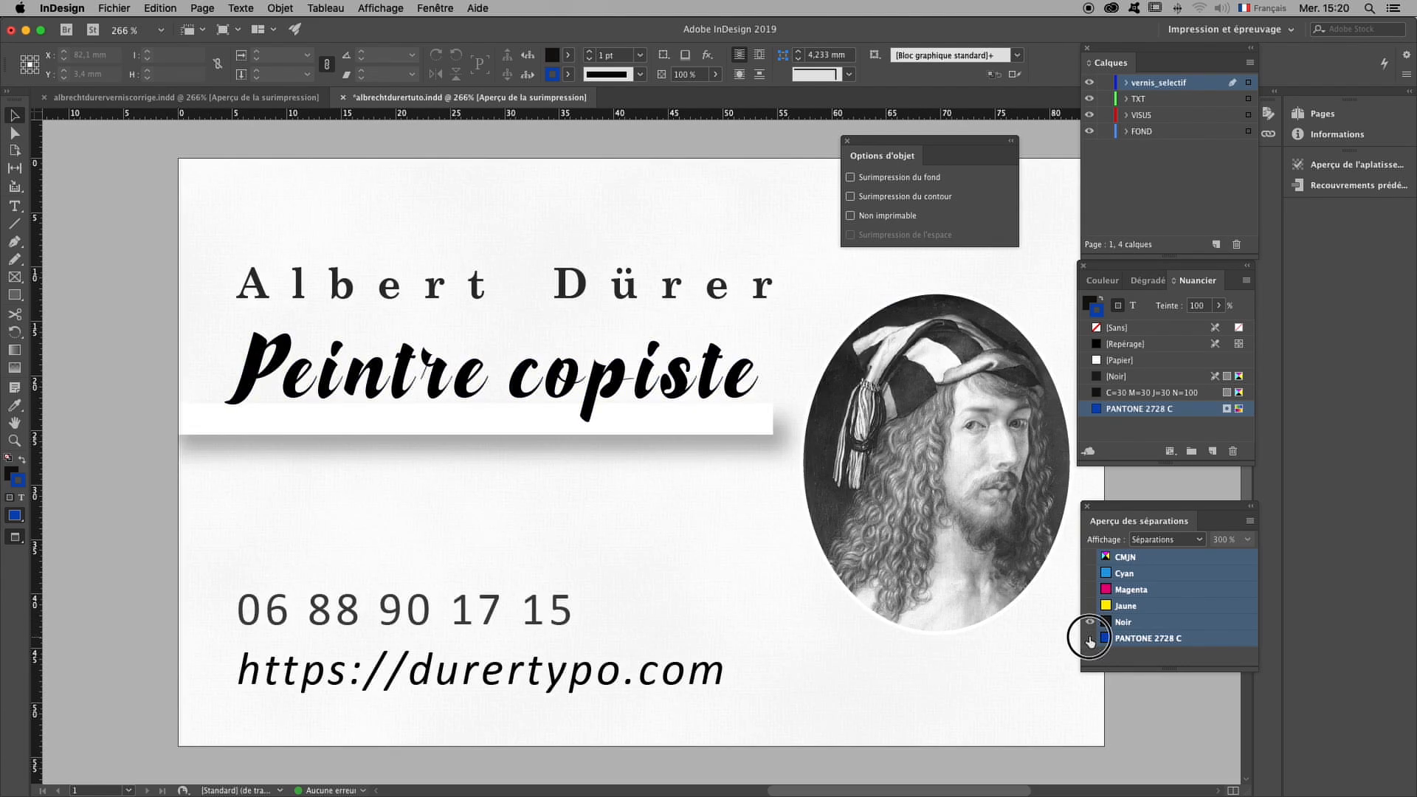
{"action": "left_click", "coordinate": [1091, 638]}
{"action": "left_click", "coordinate": [1090, 606]}
{"action": "left_click", "coordinate": [1089, 589]}
{"action": "left_click", "coordinate": [1090, 557]}
- Hide the vernis_selectif layer, leaving the TXT, VISUS and FOND layers shown
{"action": "left_click", "coordinate": [1150, 174]}
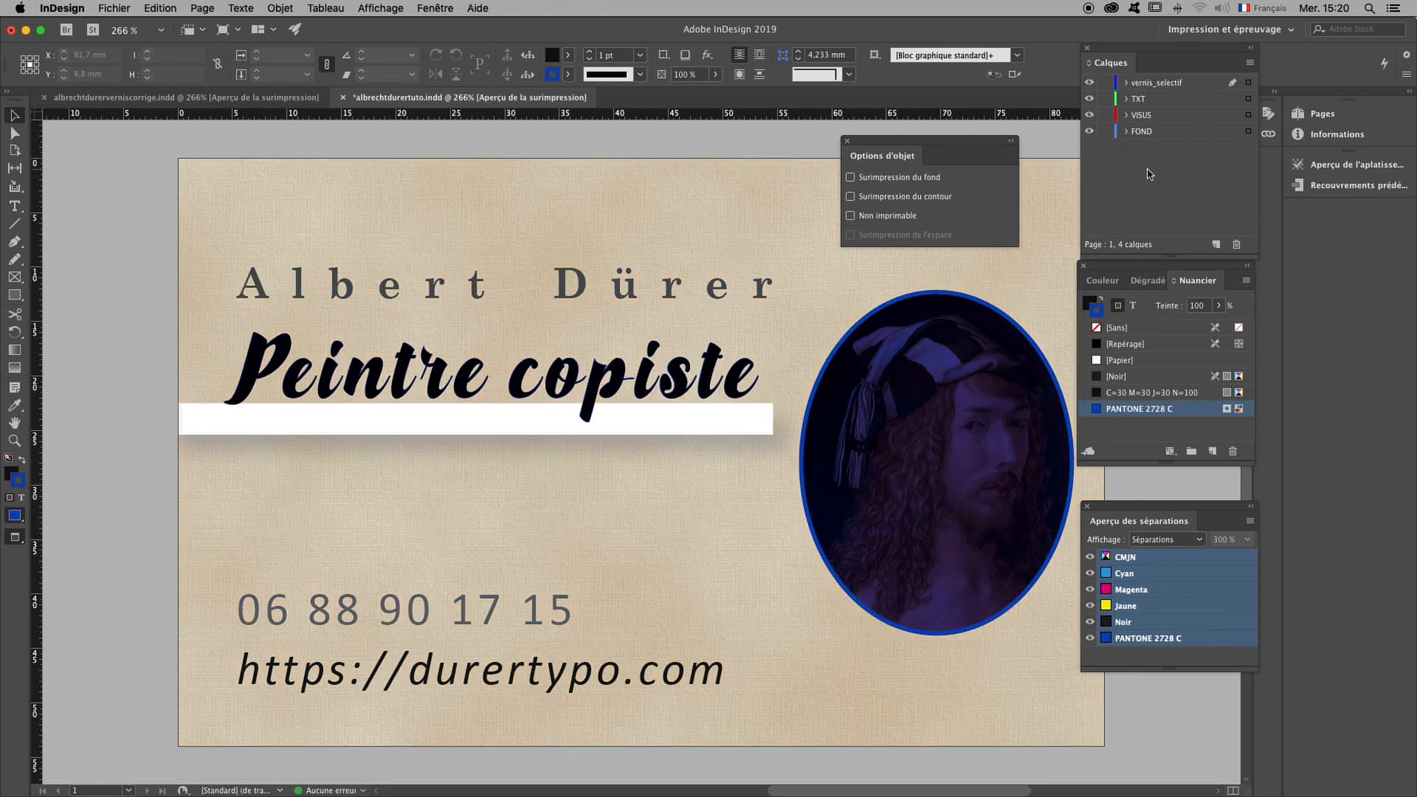
{"action": "left_click", "coordinate": [1089, 82]}
{"action": "left_click", "coordinate": [640, 452]}
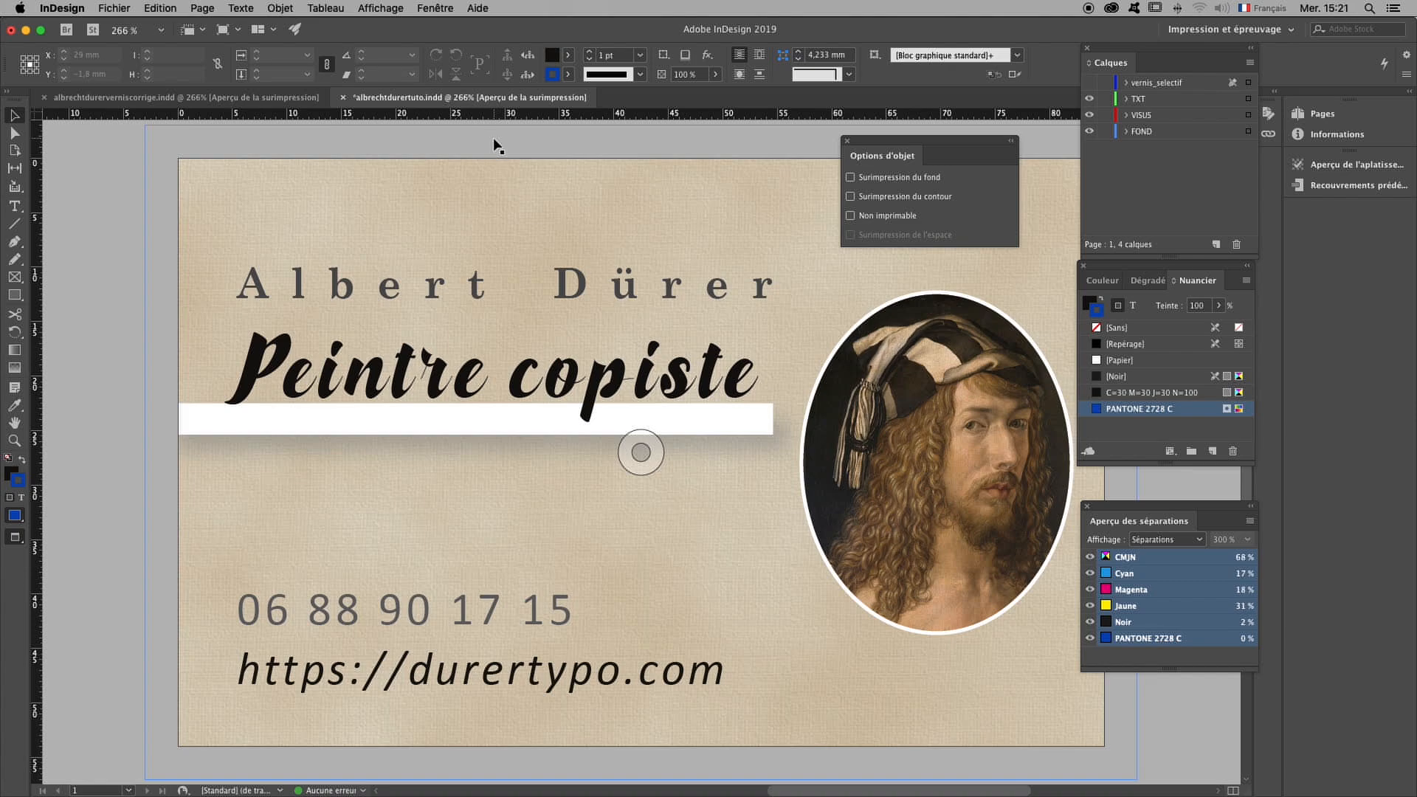
- Save the card to the Bureau folder as an Adobe PDF (impression) export named durer_calque_cmjn.pdf
{"action": "left_click", "coordinate": [114, 8]}
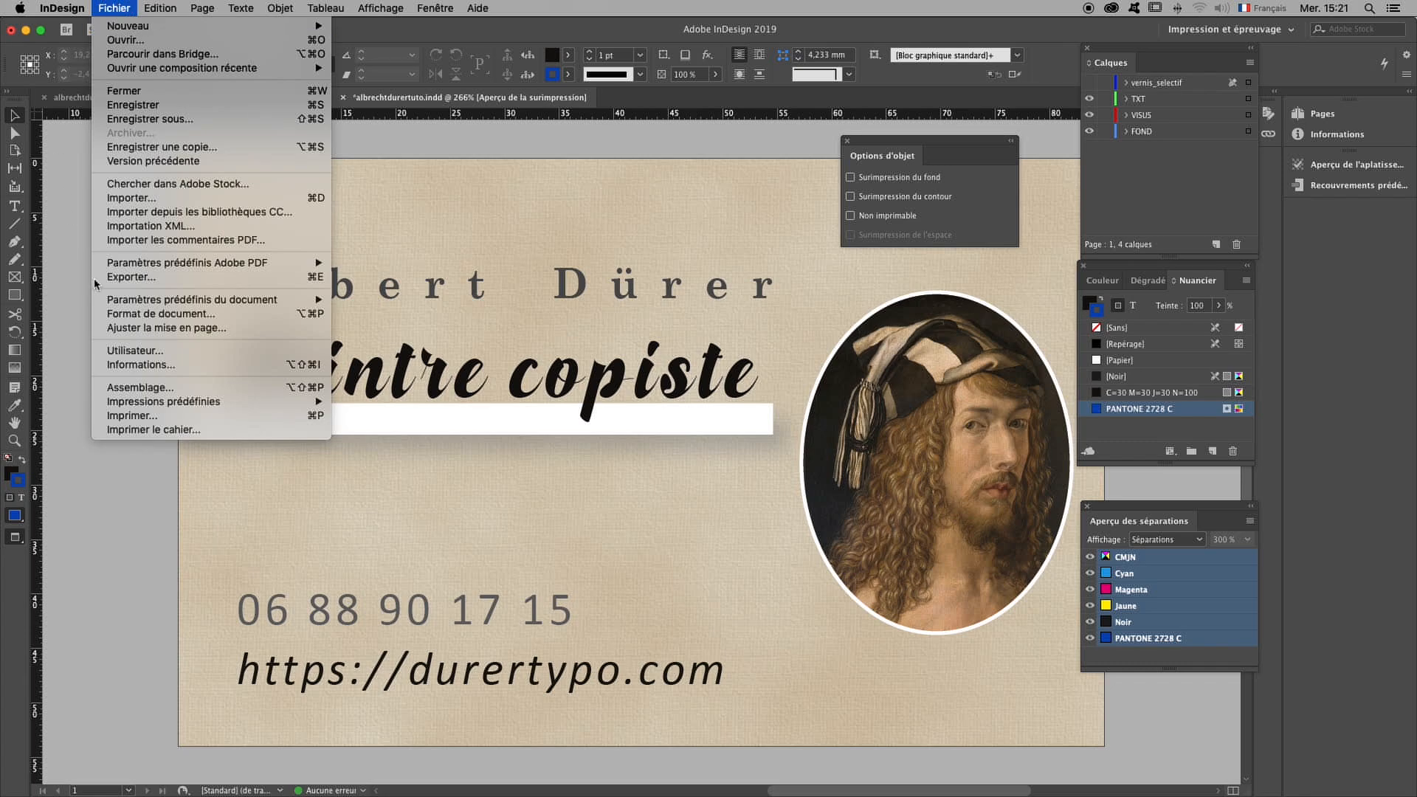
{"action": "left_click", "coordinate": [130, 277]}
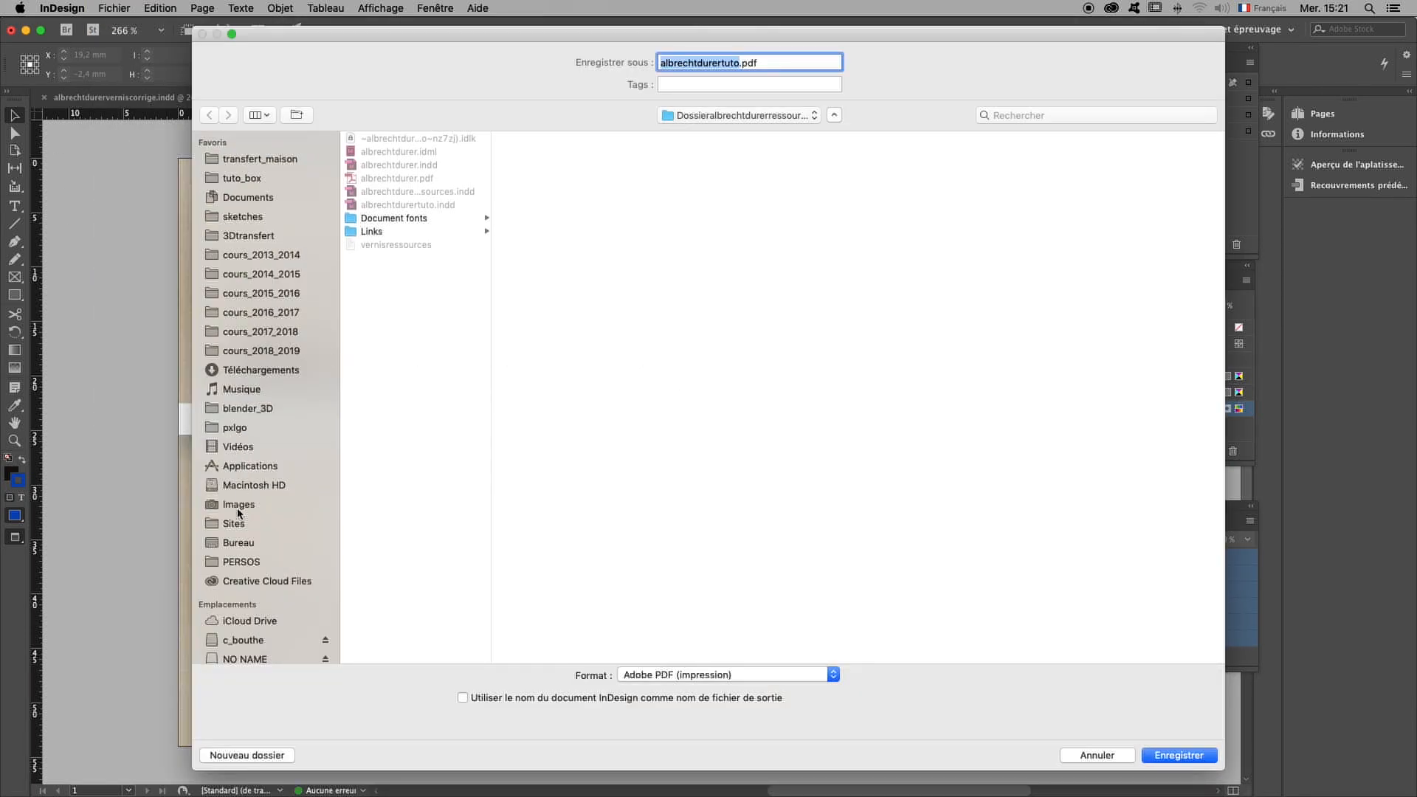
{"action": "left_click", "coordinate": [227, 545]}
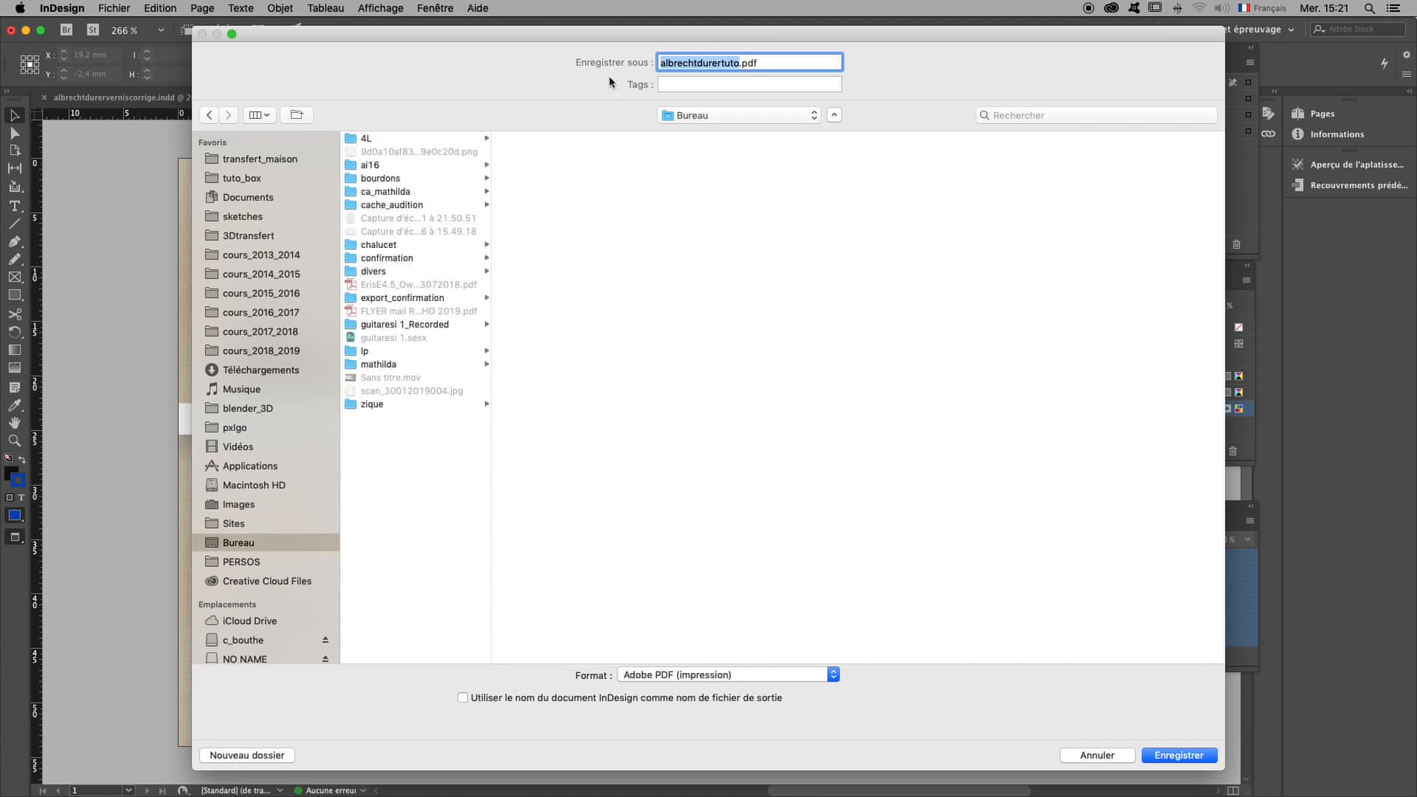
{"action": "type", "text": "calque"}
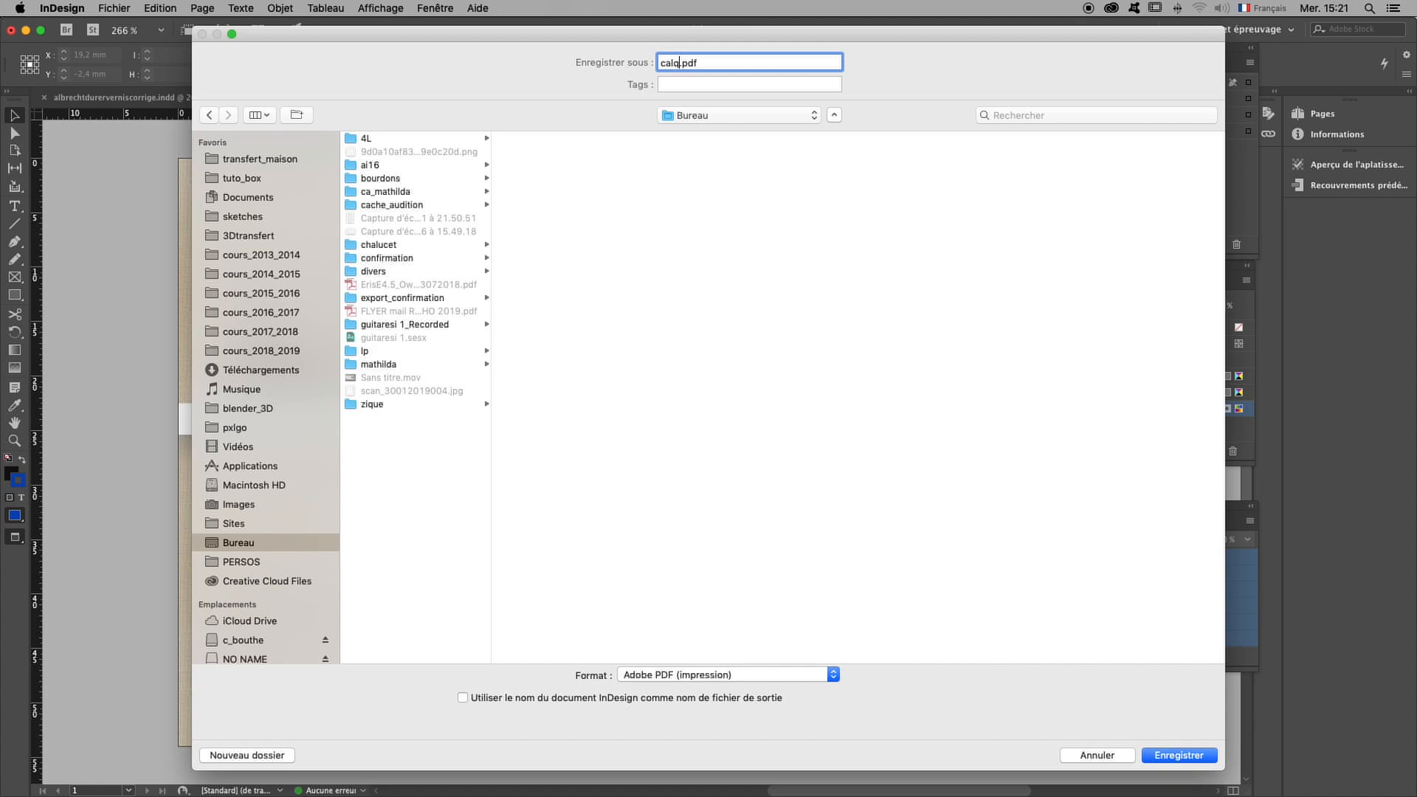
{"action": "type", "text": "_cmjn_"}
{"action": "type", "text": "durer_"}
{"action": "left_click", "coordinate": [1155, 754]}
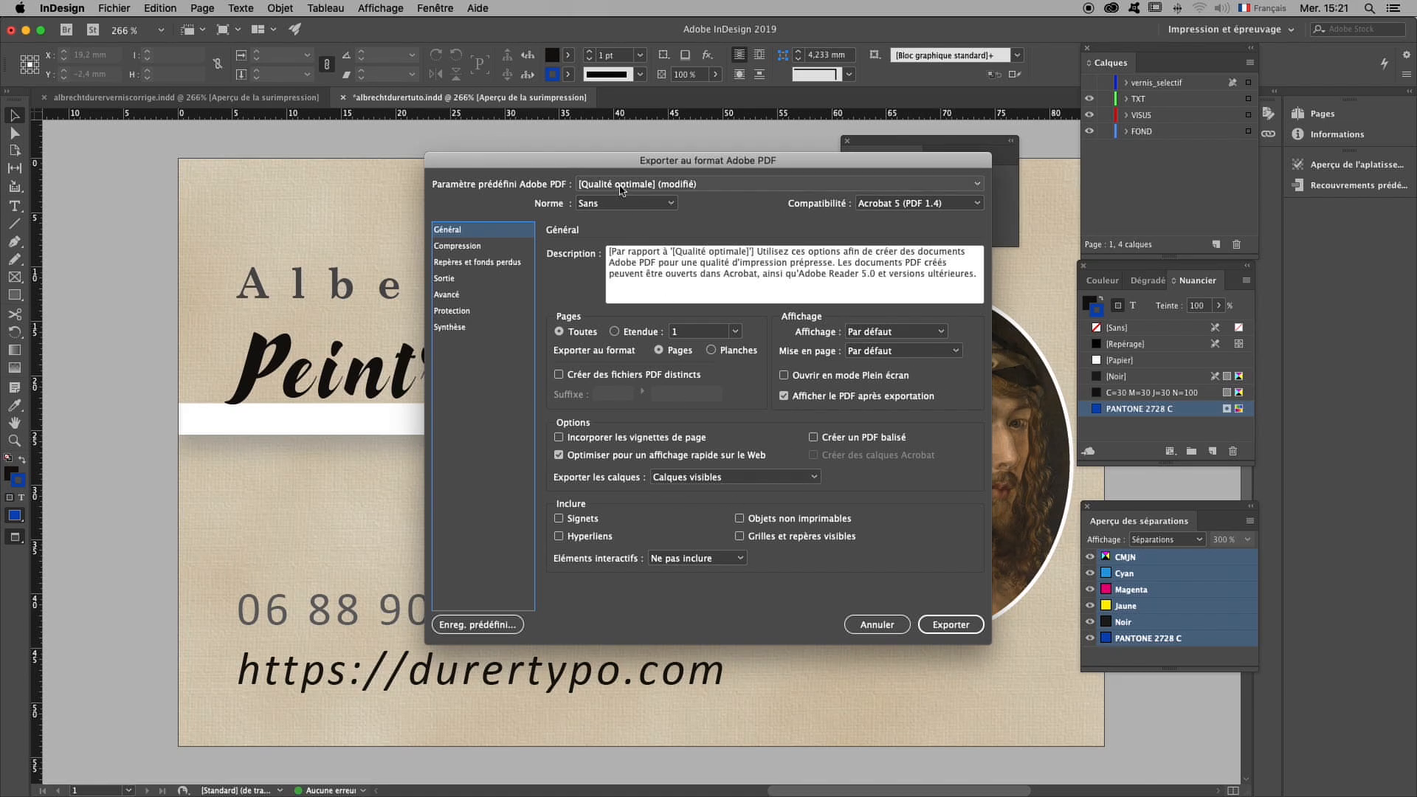
- Check the marks and bleed options, and export the visible layers with crop marks, bleed marks and the document bleed
{"action": "left_click", "coordinate": [474, 265]}
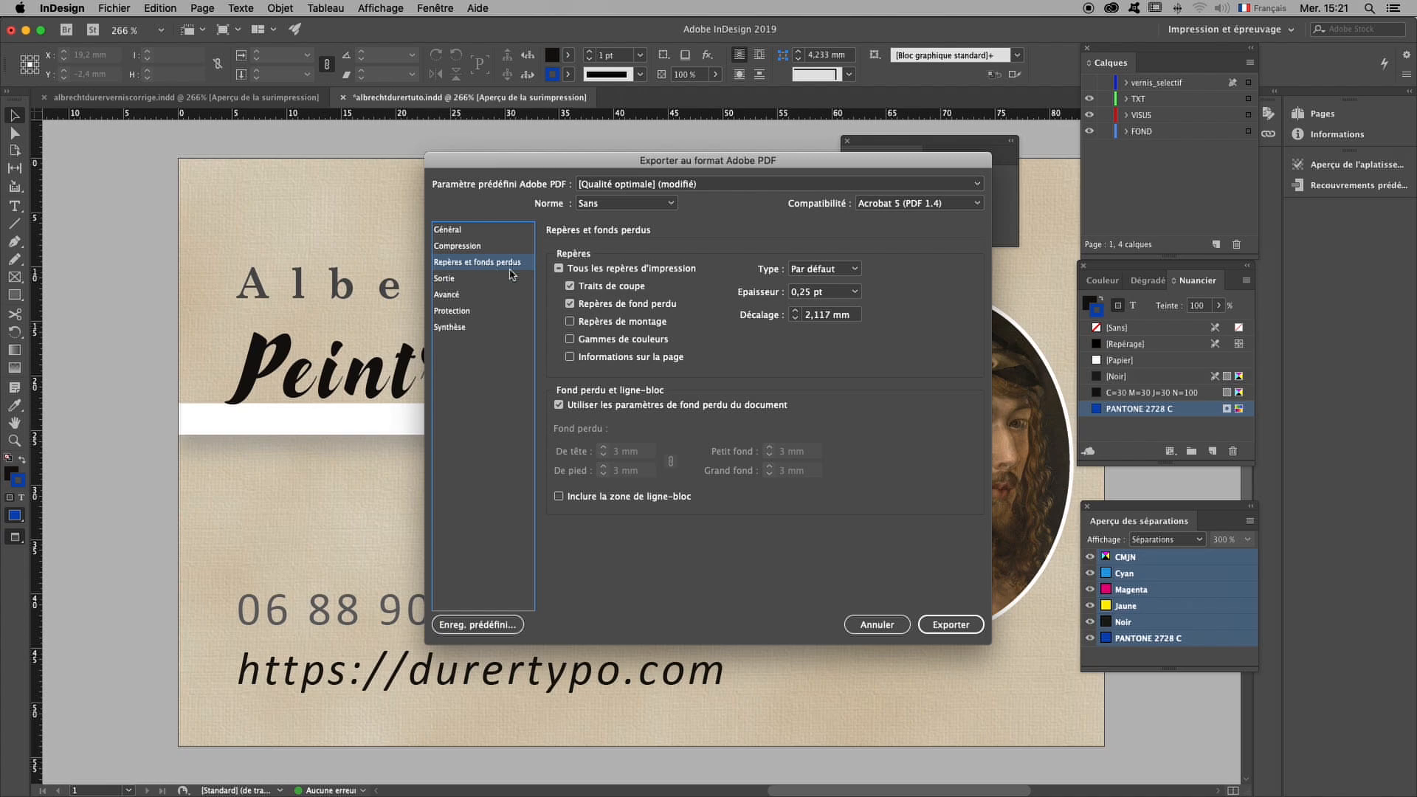
{"action": "left_click", "coordinate": [570, 304]}
{"action": "left_click", "coordinate": [457, 230]}
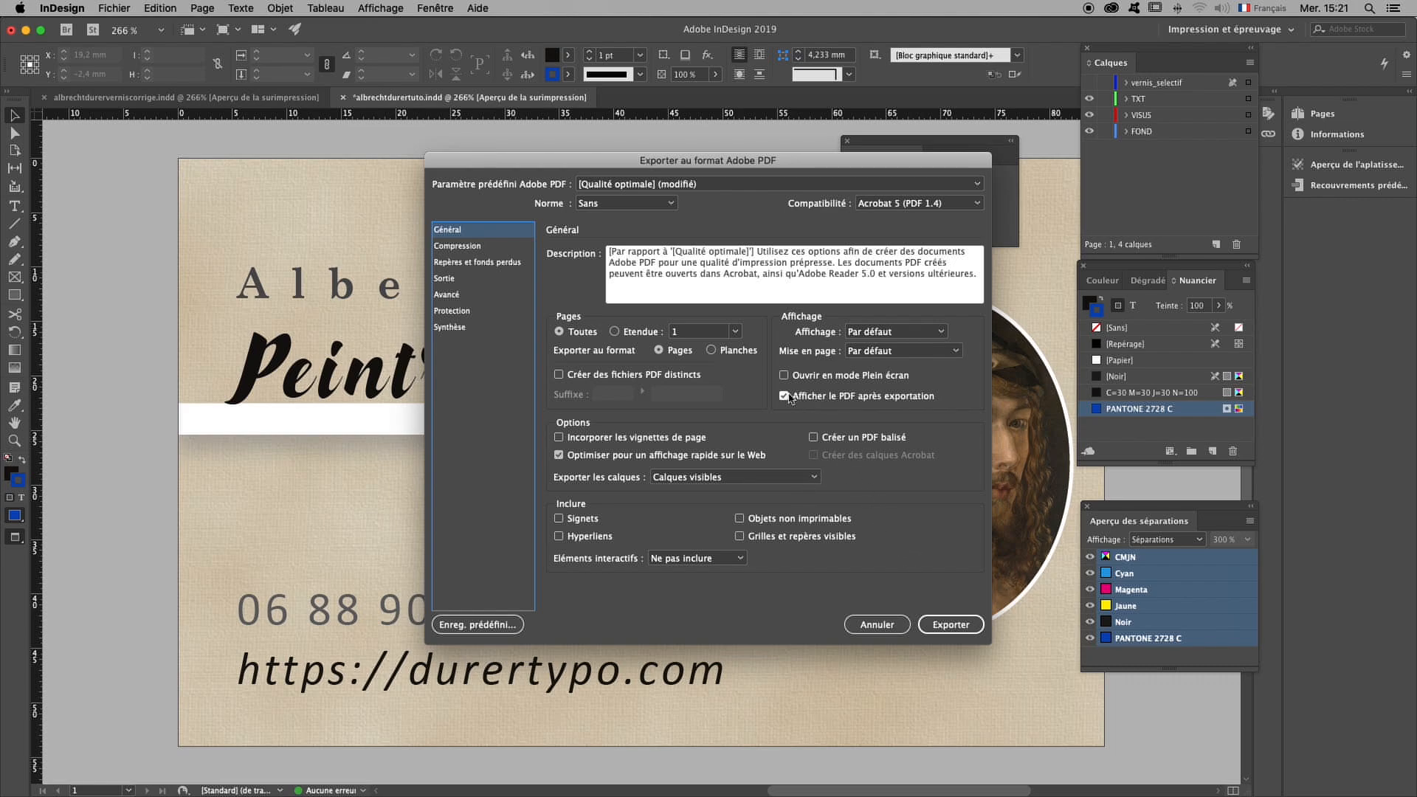
{"action": "left_click", "coordinate": [952, 625]}
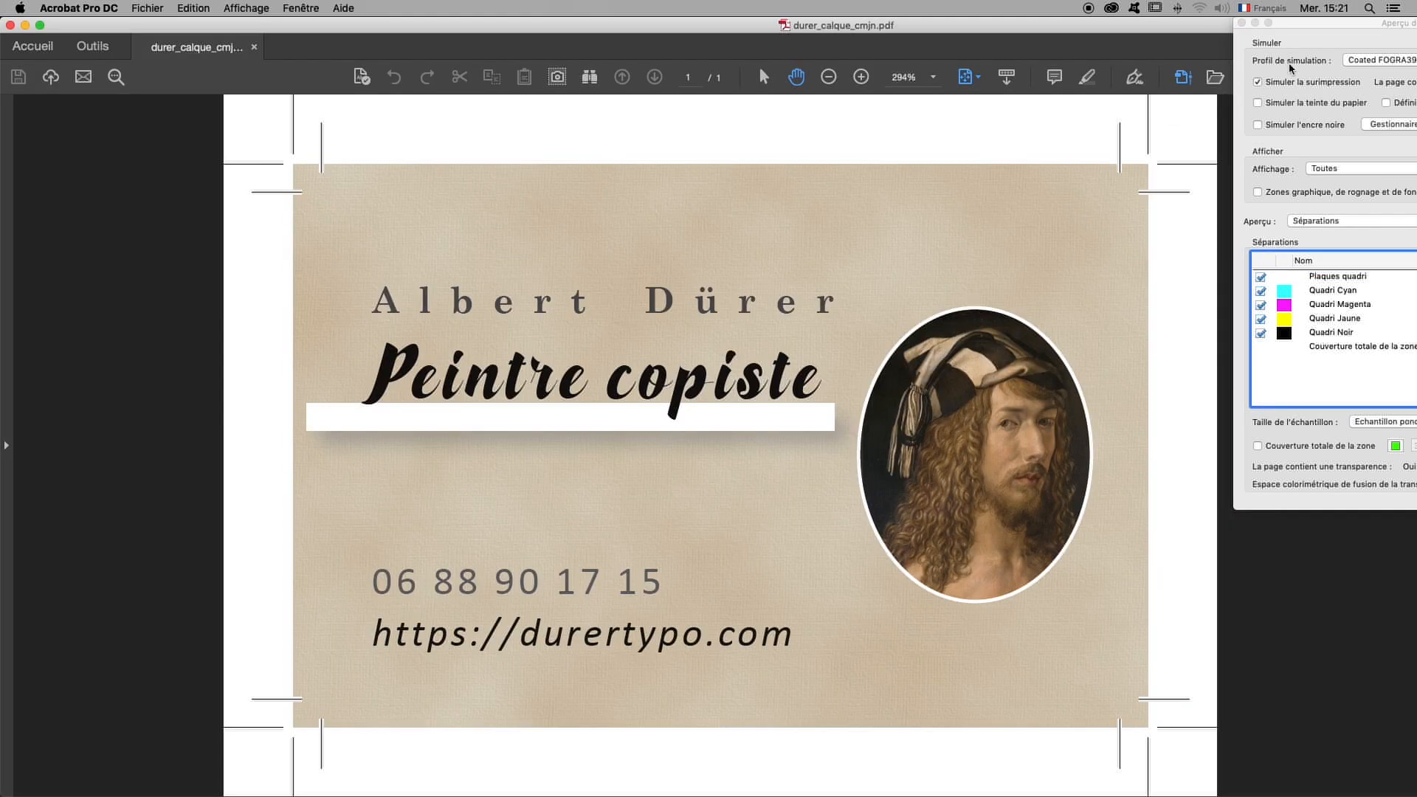
- Bring the output preview fully into view in Acrobat Pro DC and open the Prépresse tool for durer_calque_cmjn.pdf
{"action": "left_click", "coordinate": [1331, 24]}
{"action": "left_click_drag", "start_coordinate": [1308, 25], "coordinate": [1050, 193]}
{"action": "left_click", "coordinate": [96, 45]}
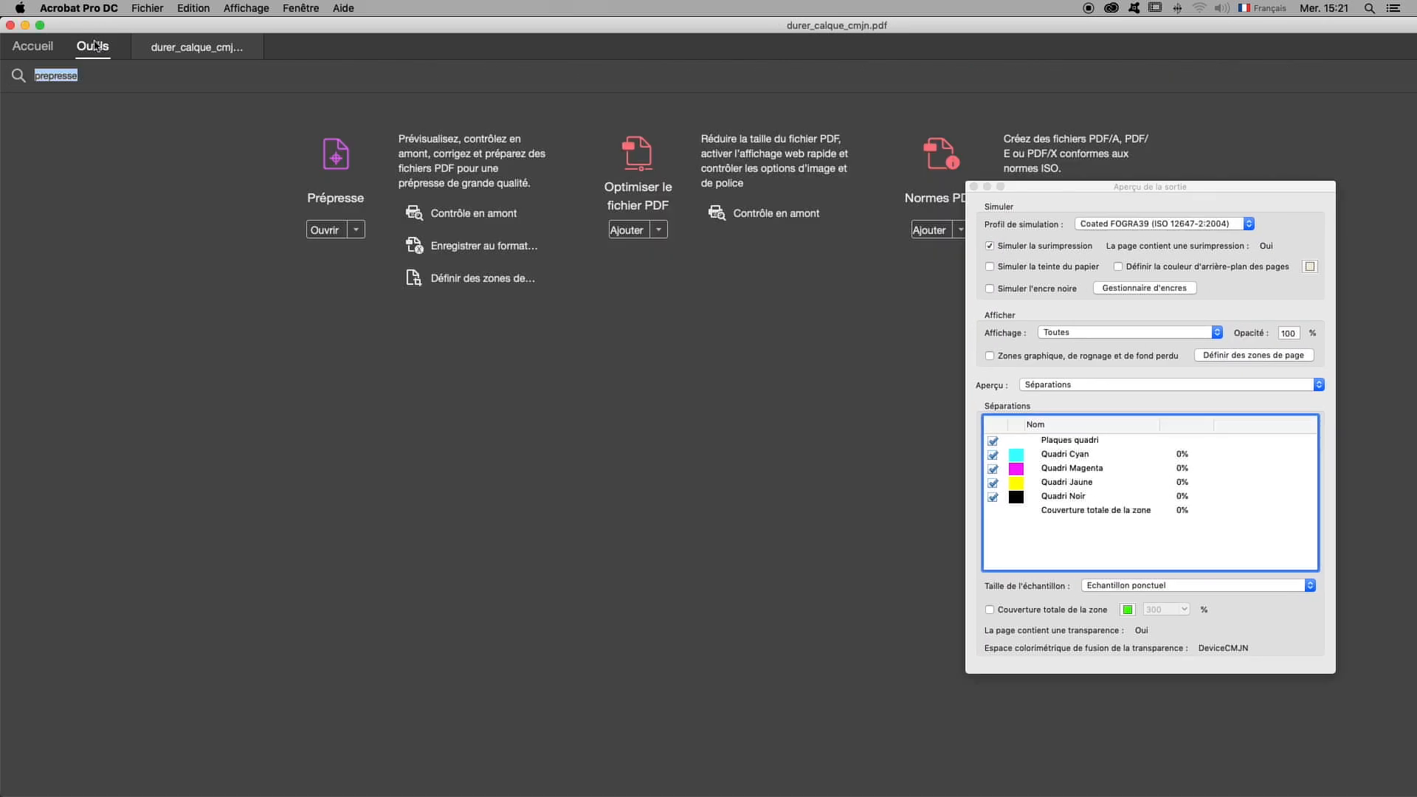
{"action": "left_click", "coordinate": [334, 154]}
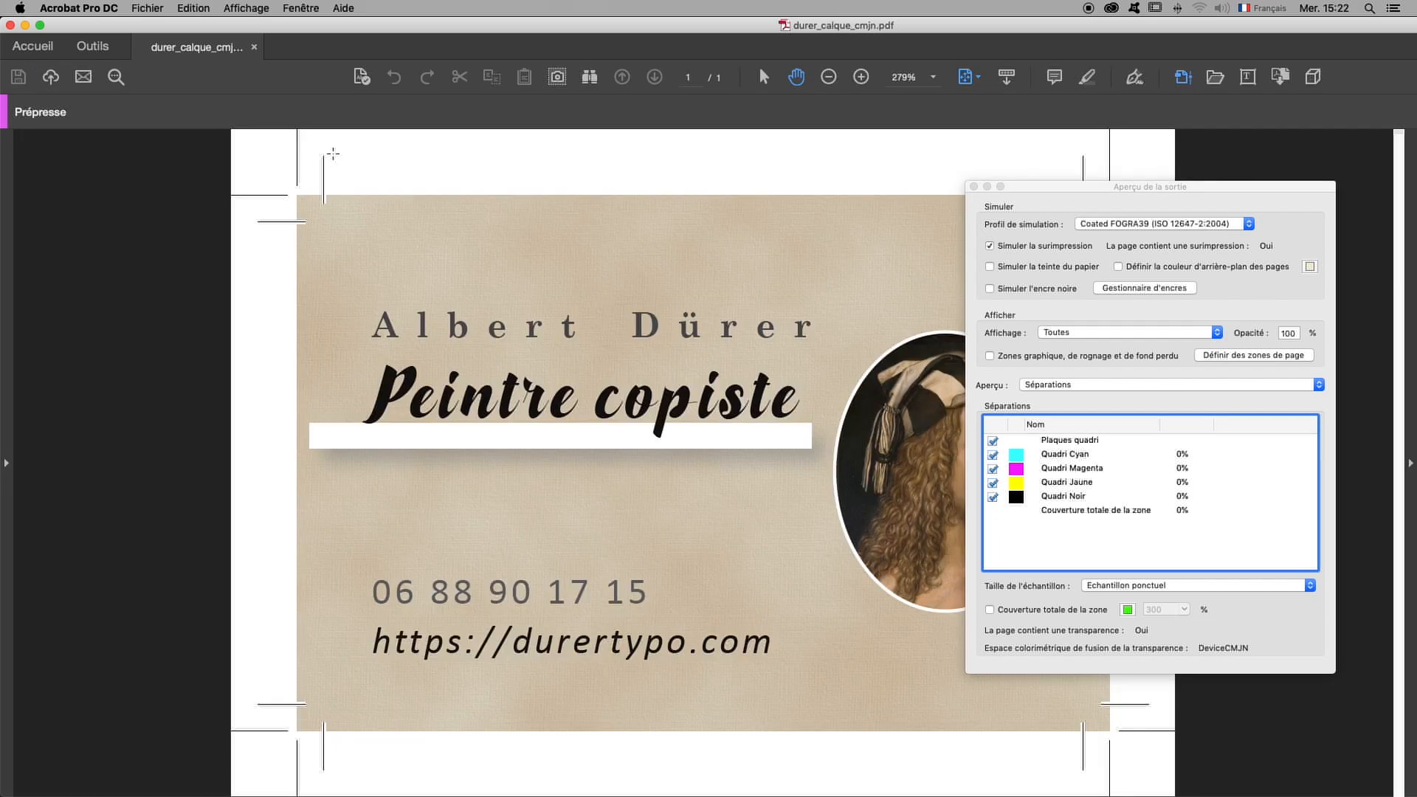
- Collapse the tools pane, show the navigation pane, and reposition the output preview window over the card
{"action": "left_click_drag", "start_coordinate": [1117, 187], "coordinate": [868, 127]}
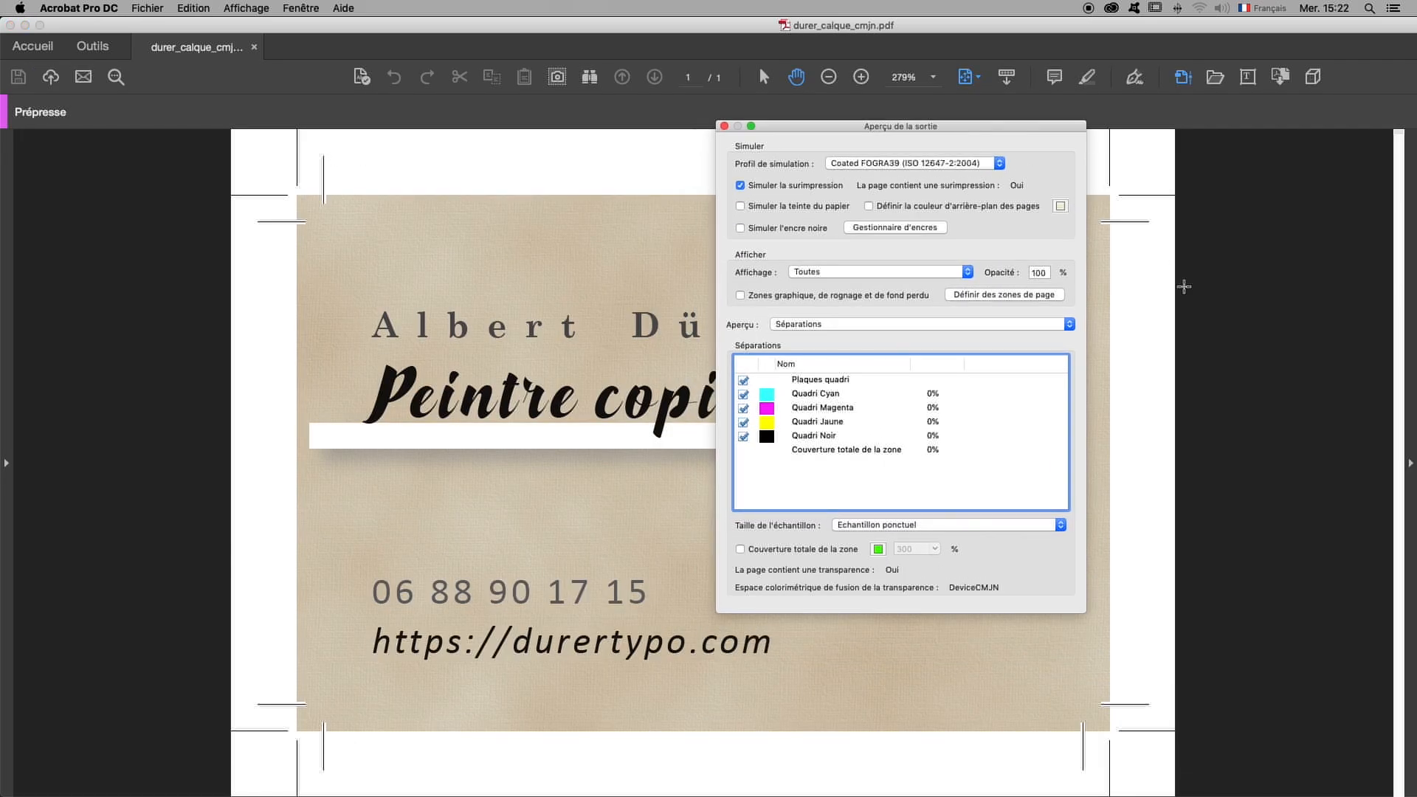
{"action": "left_click", "coordinate": [1409, 465]}
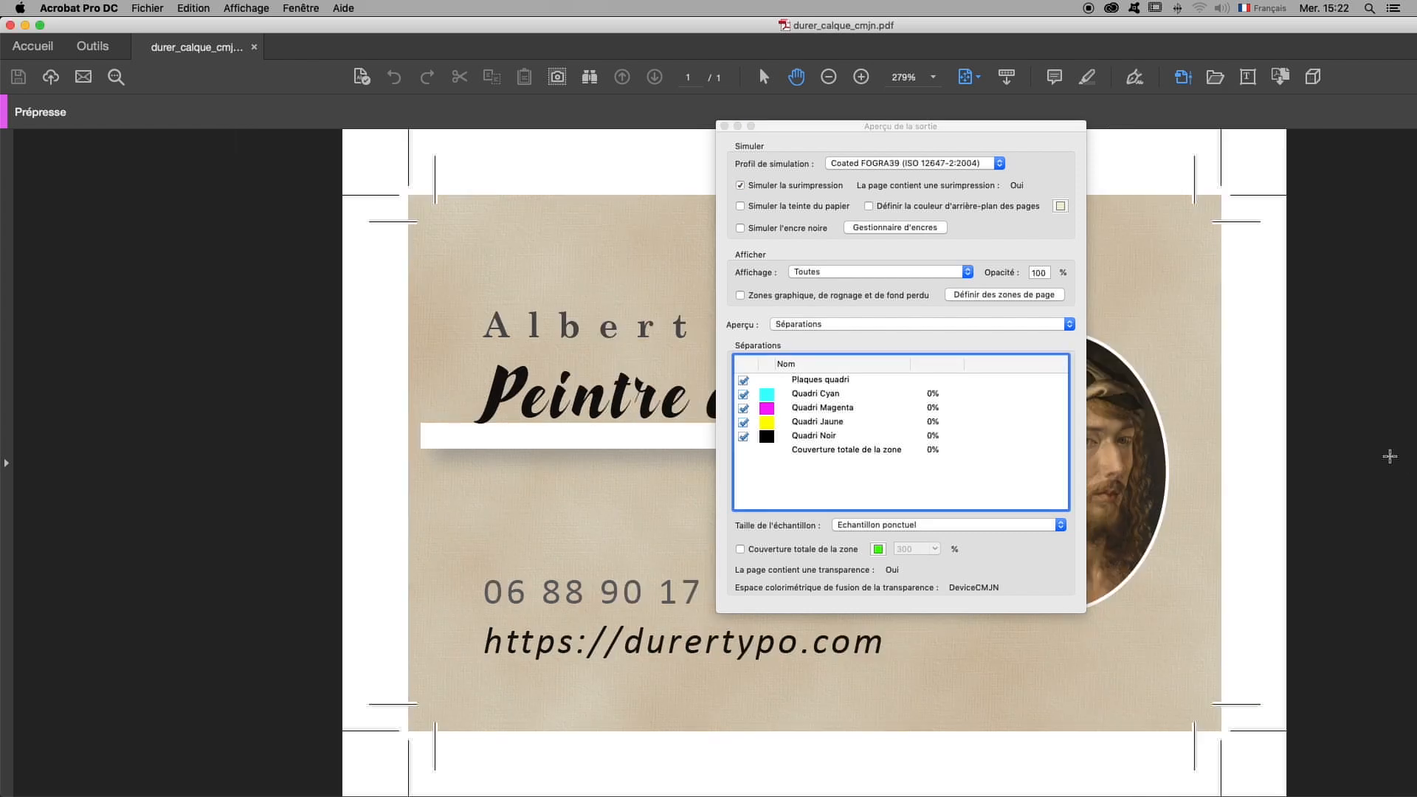
{"action": "left_click", "coordinate": [6, 463]}
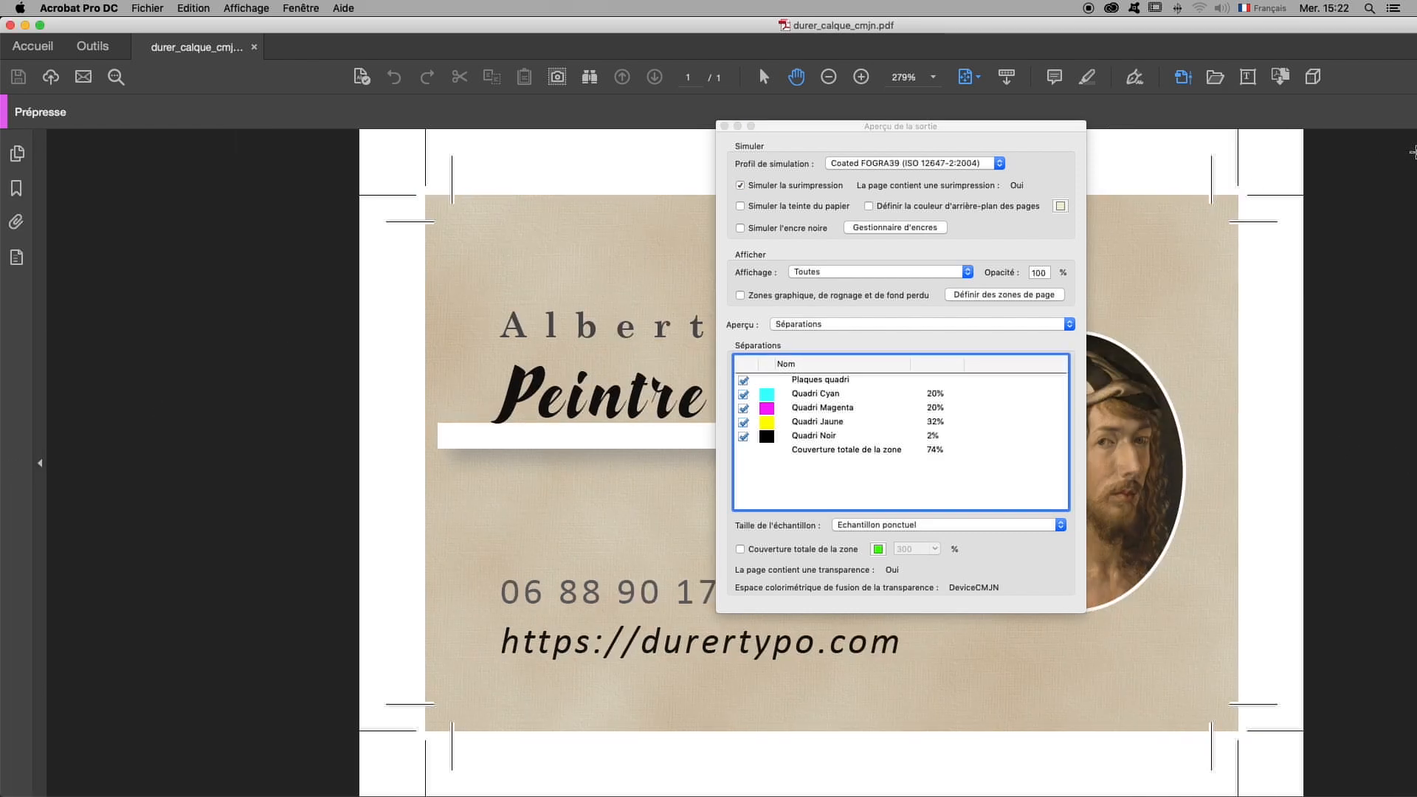
{"action": "left_click_drag", "start_coordinate": [989, 129], "coordinate": [1146, 137]}
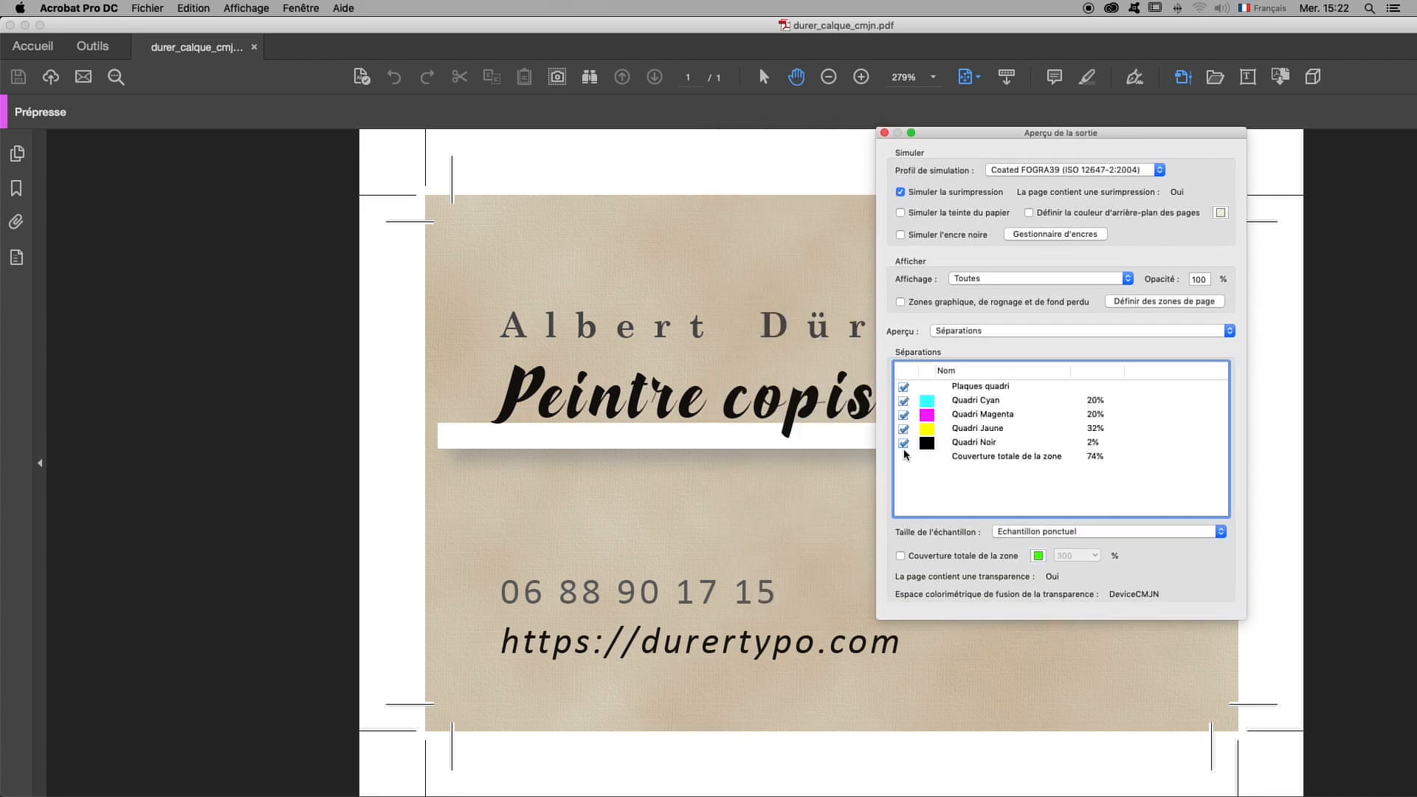
- Switch the Plaques quadri off and on in the output preview, and move its window clear of the portrait
{"action": "left_click", "coordinate": [903, 385]}
{"action": "left_click", "coordinate": [903, 385]}
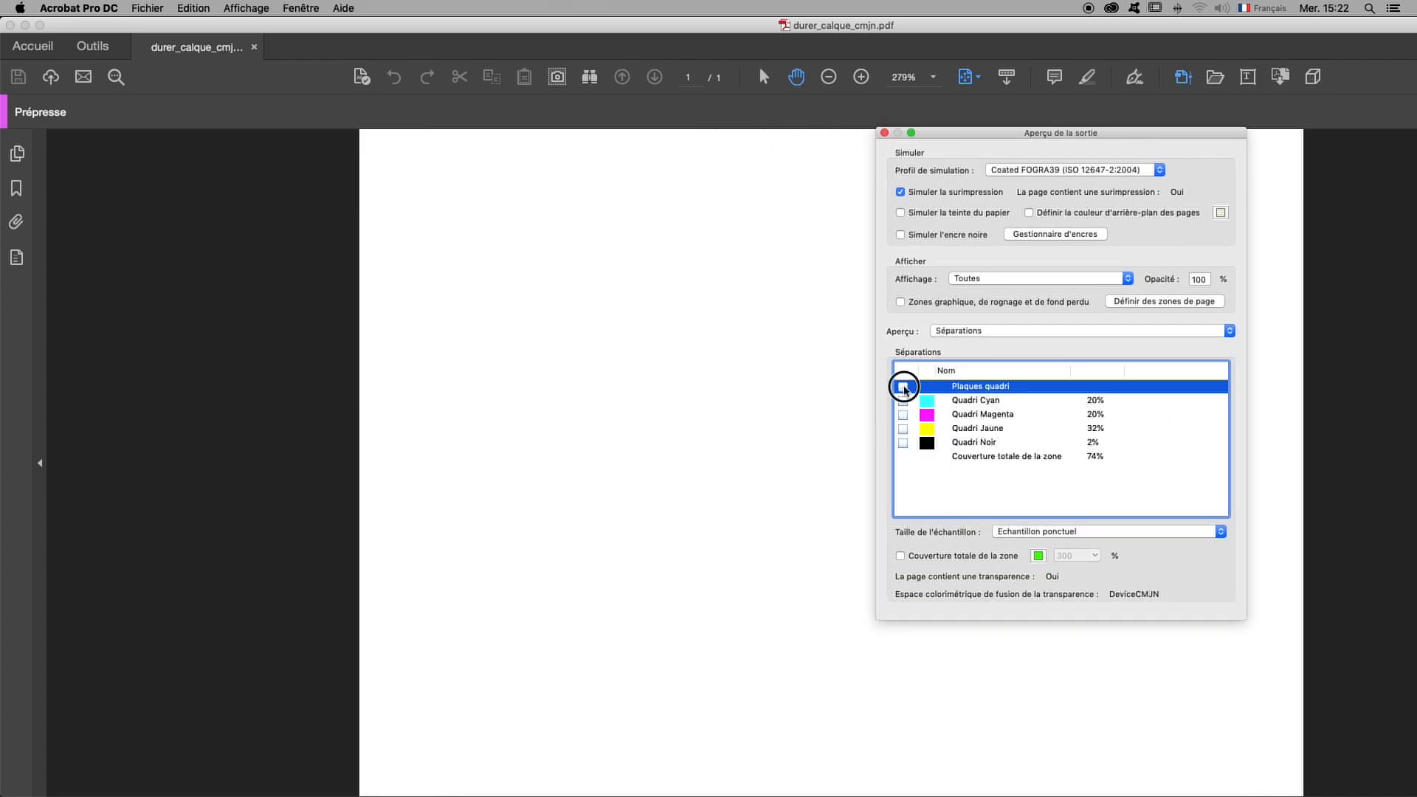
{"action": "left_click_drag", "start_coordinate": [991, 127], "coordinate": [196, 153]}
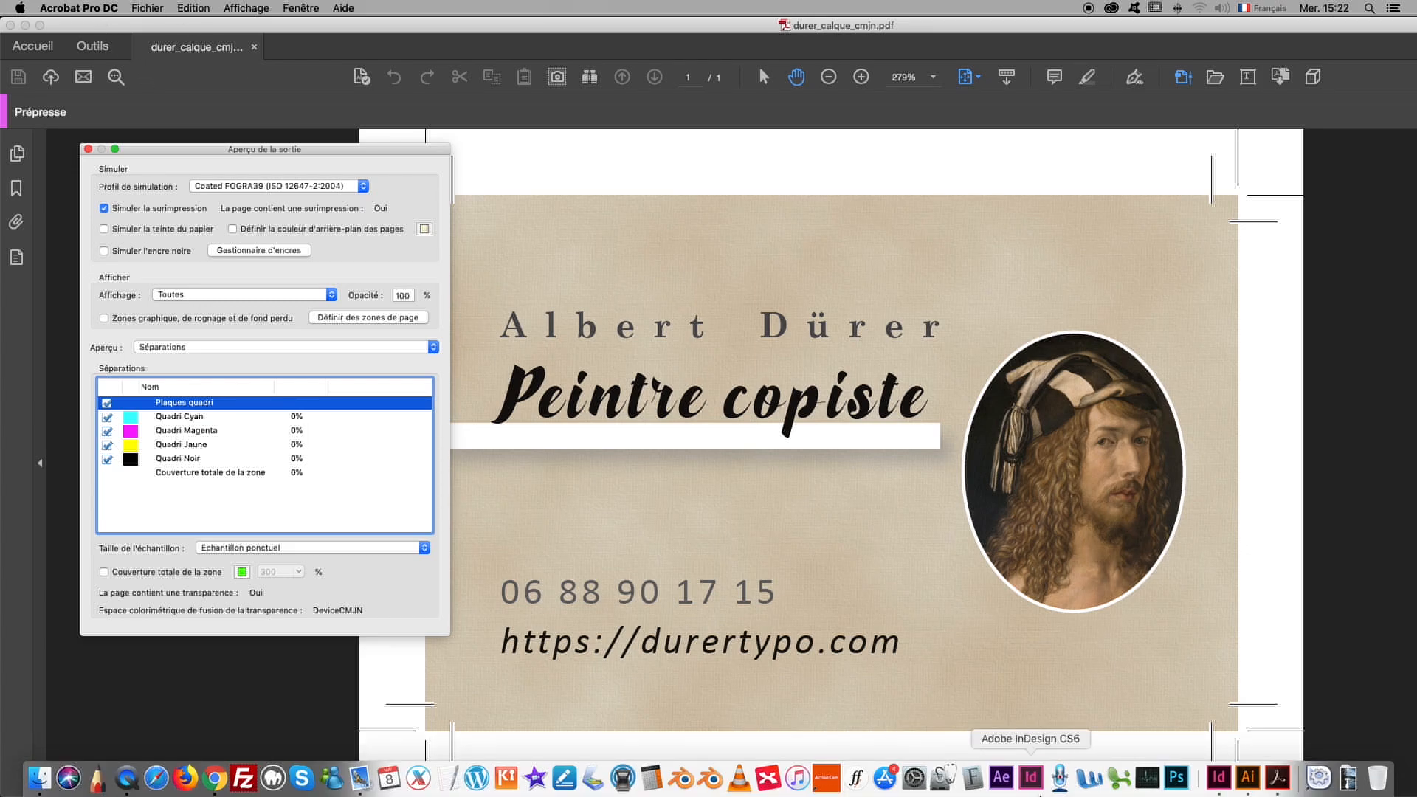
- Return to InDesign, show the vernis_selectif layer, and hide and lock the TXT, VISUS and FOND layers
{"action": "left_click", "coordinate": [1230, 792]}
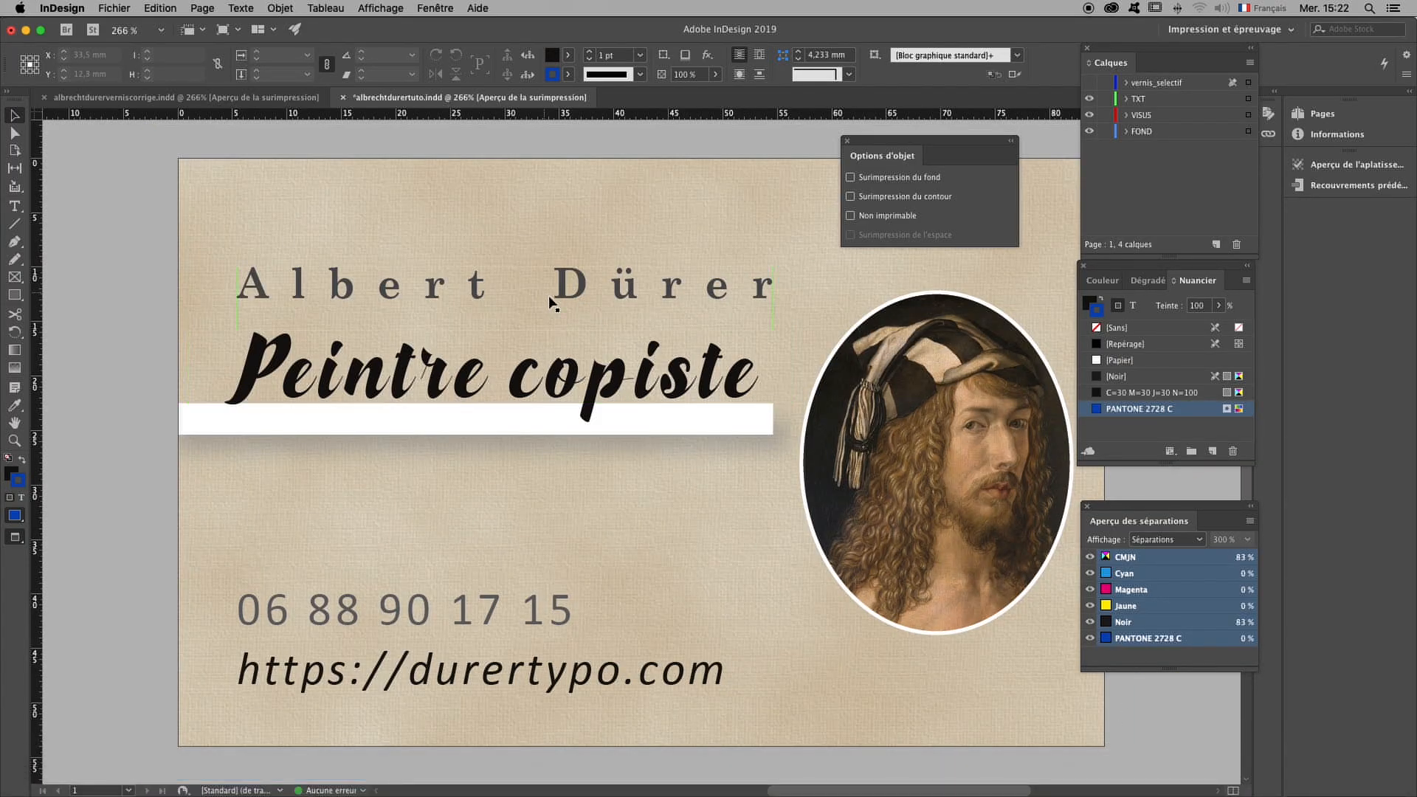
{"action": "left_click", "coordinate": [1090, 82]}
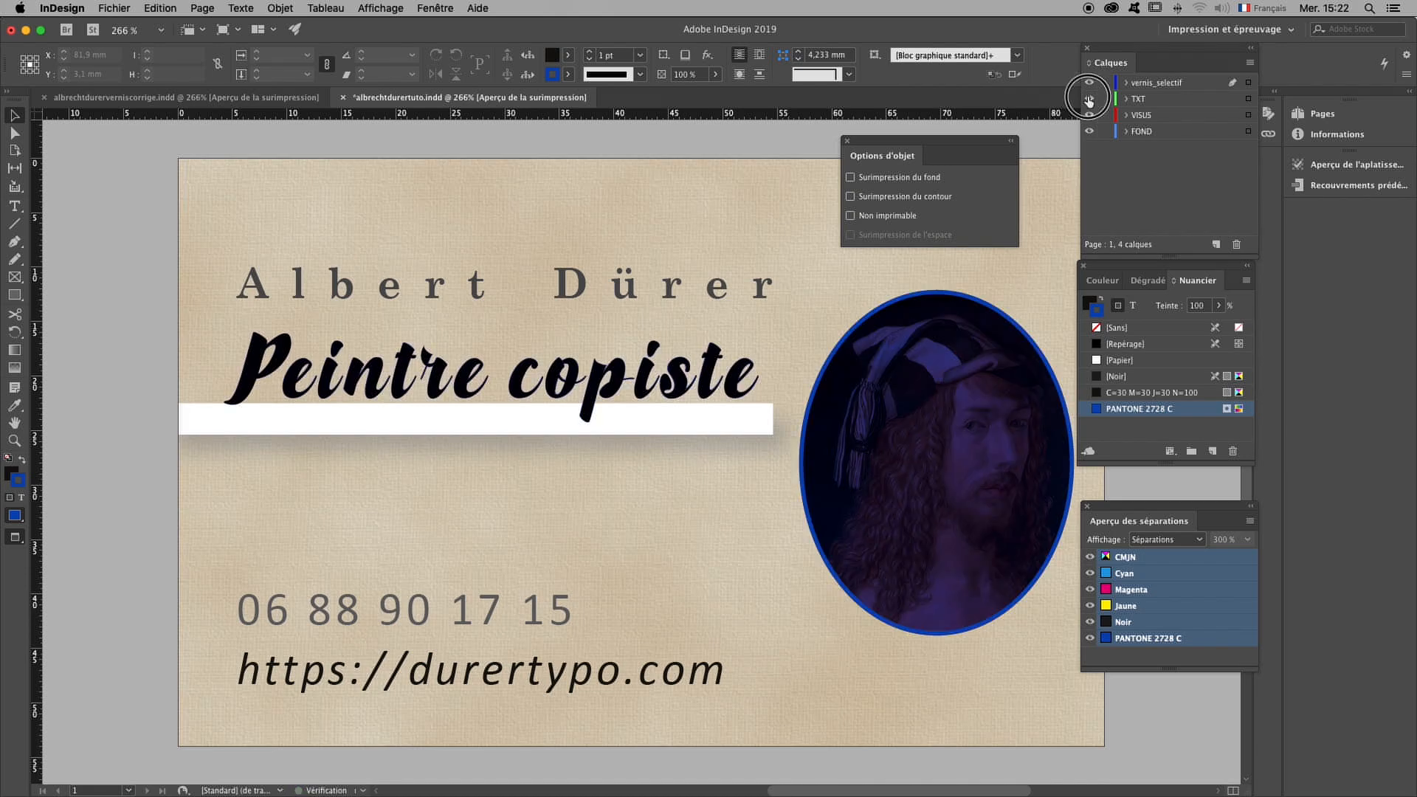
{"action": "left_click", "coordinate": [1089, 98]}
{"action": "left_click", "coordinate": [1090, 114]}
{"action": "left_click", "coordinate": [1089, 131]}
{"action": "left_click_drag", "start_coordinate": [1105, 103], "coordinate": [1105, 129]}
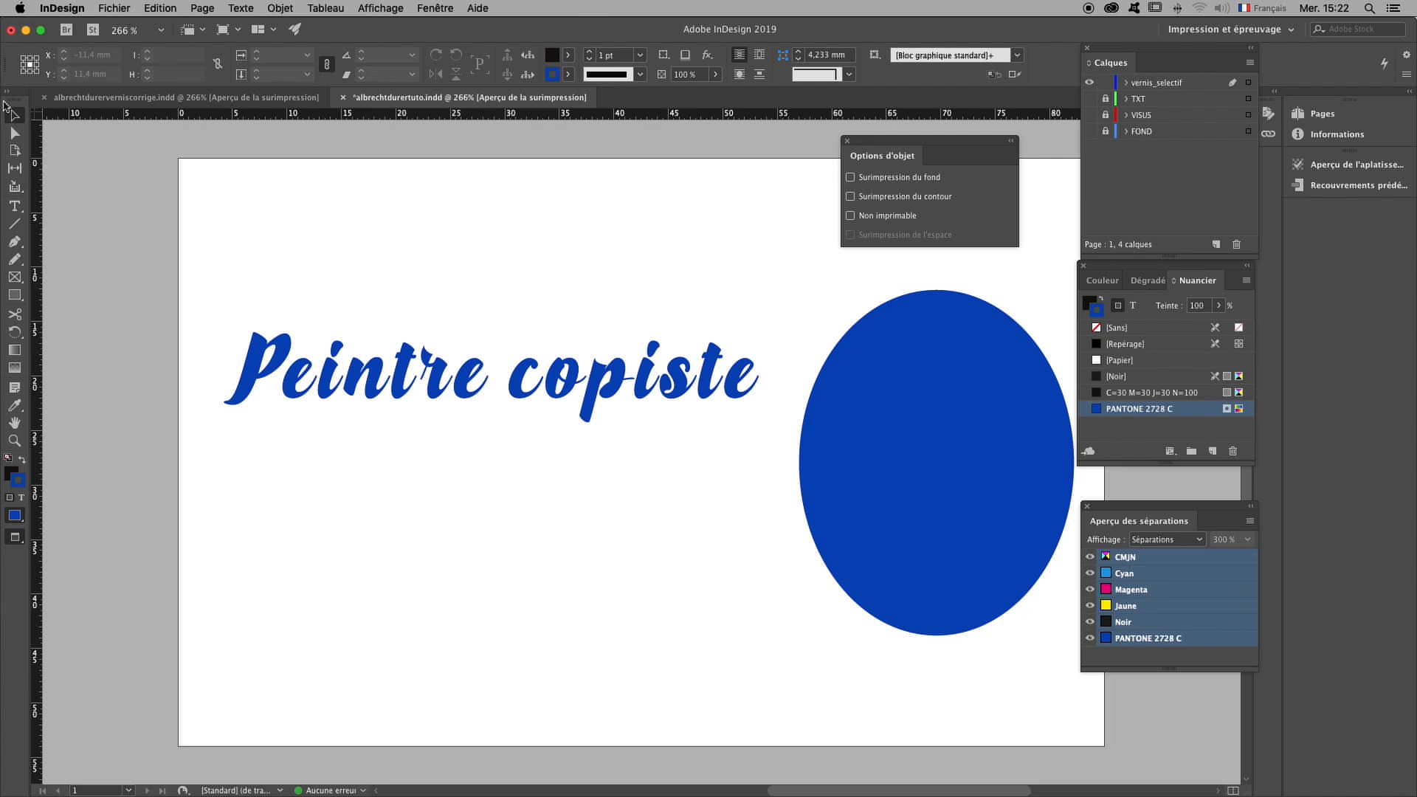
- Save the varnish layer to the Bureau folder as an Adobe PDF (impression) export named durer_calque_vernis.pdf
{"action": "left_click", "coordinate": [133, 6]}
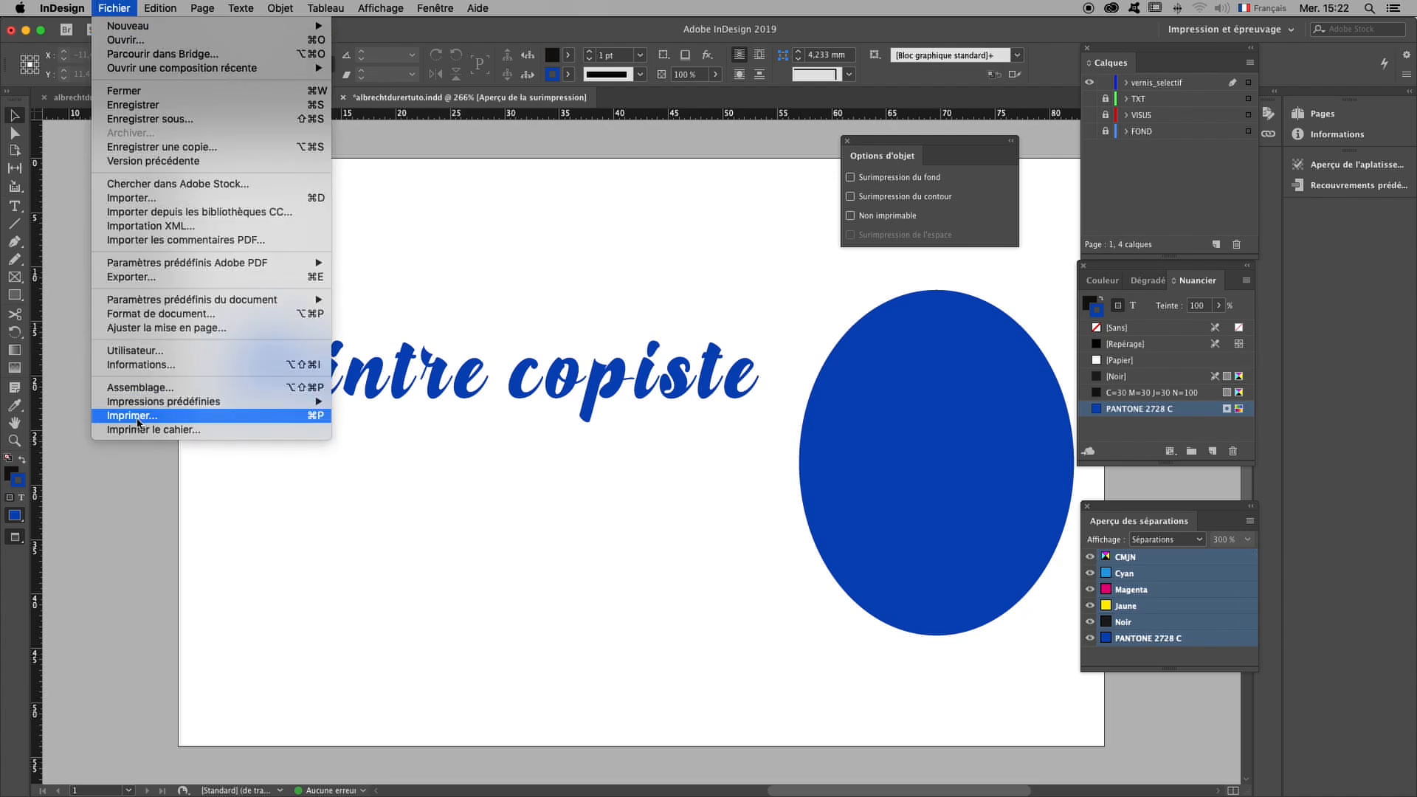
{"action": "left_click", "coordinate": [133, 277]}
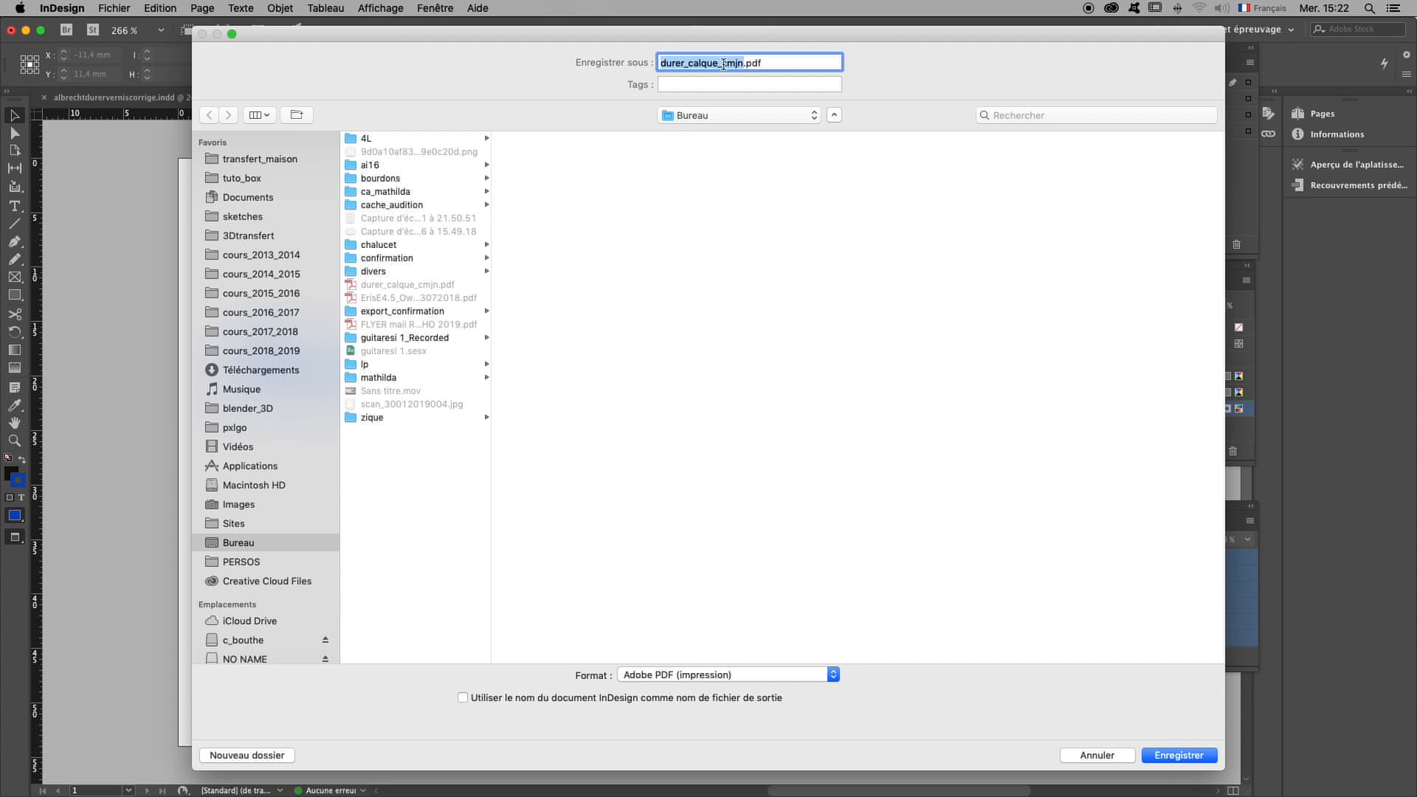
{"action": "left_click", "coordinate": [724, 63]}
{"action": "key", "text": "Delete"}
{"action": "key", "text": "Delete"}
{"action": "key", "text": "Delete"}
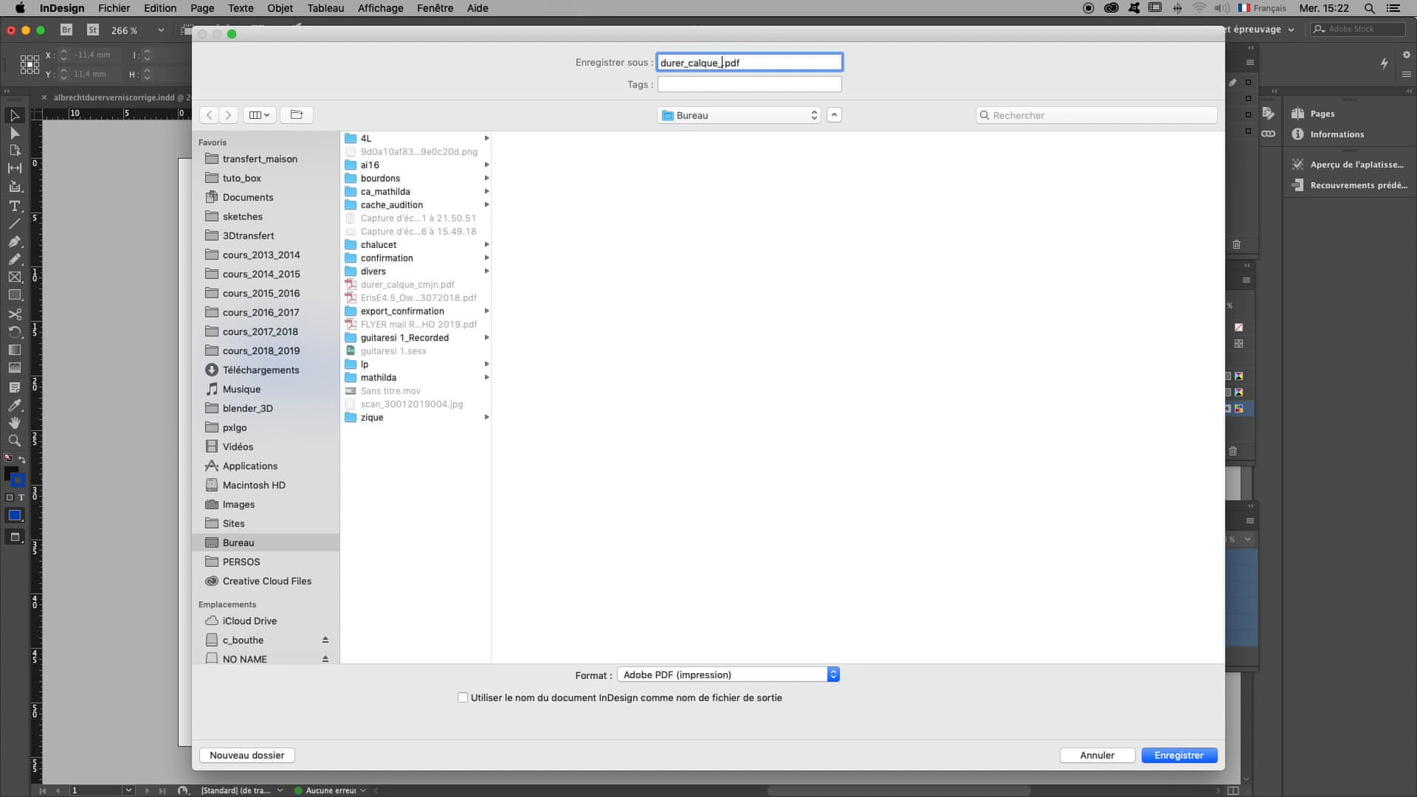
{"action": "type", "text": "vernis"}
{"action": "left_click", "coordinate": [1175, 757]}
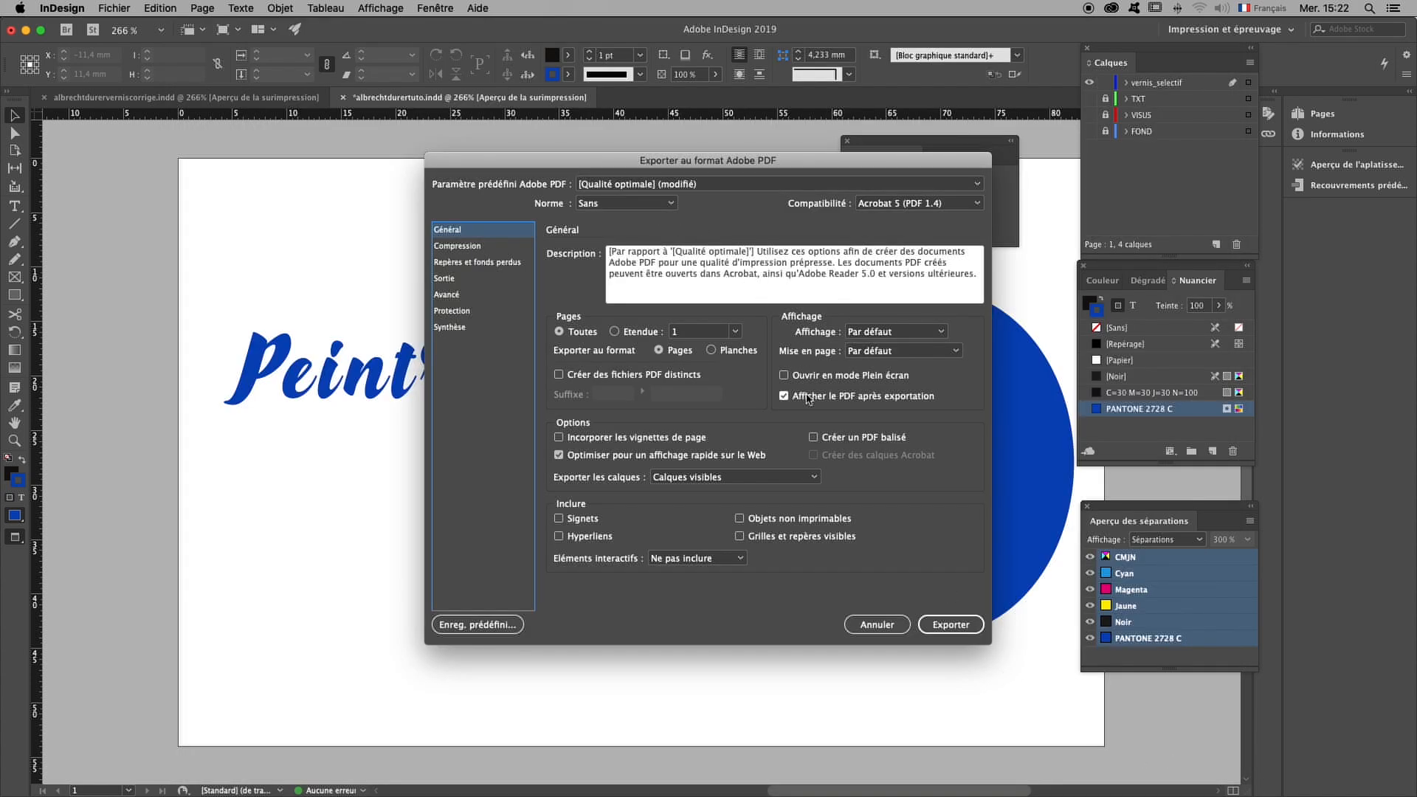
- Keep the layer export option at Calques visibles and export the varnish PDF
{"action": "left_click", "coordinate": [664, 479]}
{"action": "left_click", "coordinate": [664, 482]}
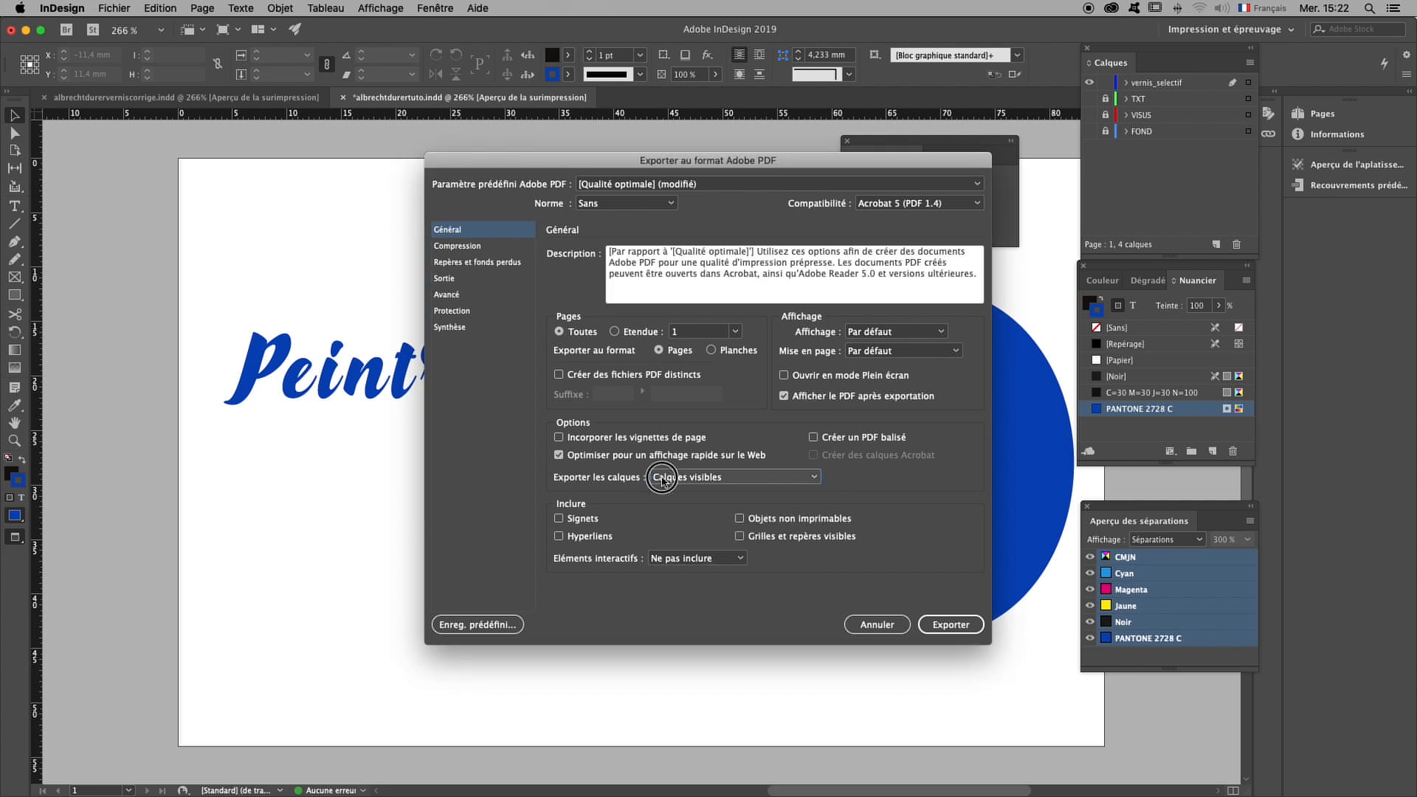
{"action": "left_click", "coordinate": [952, 625]}
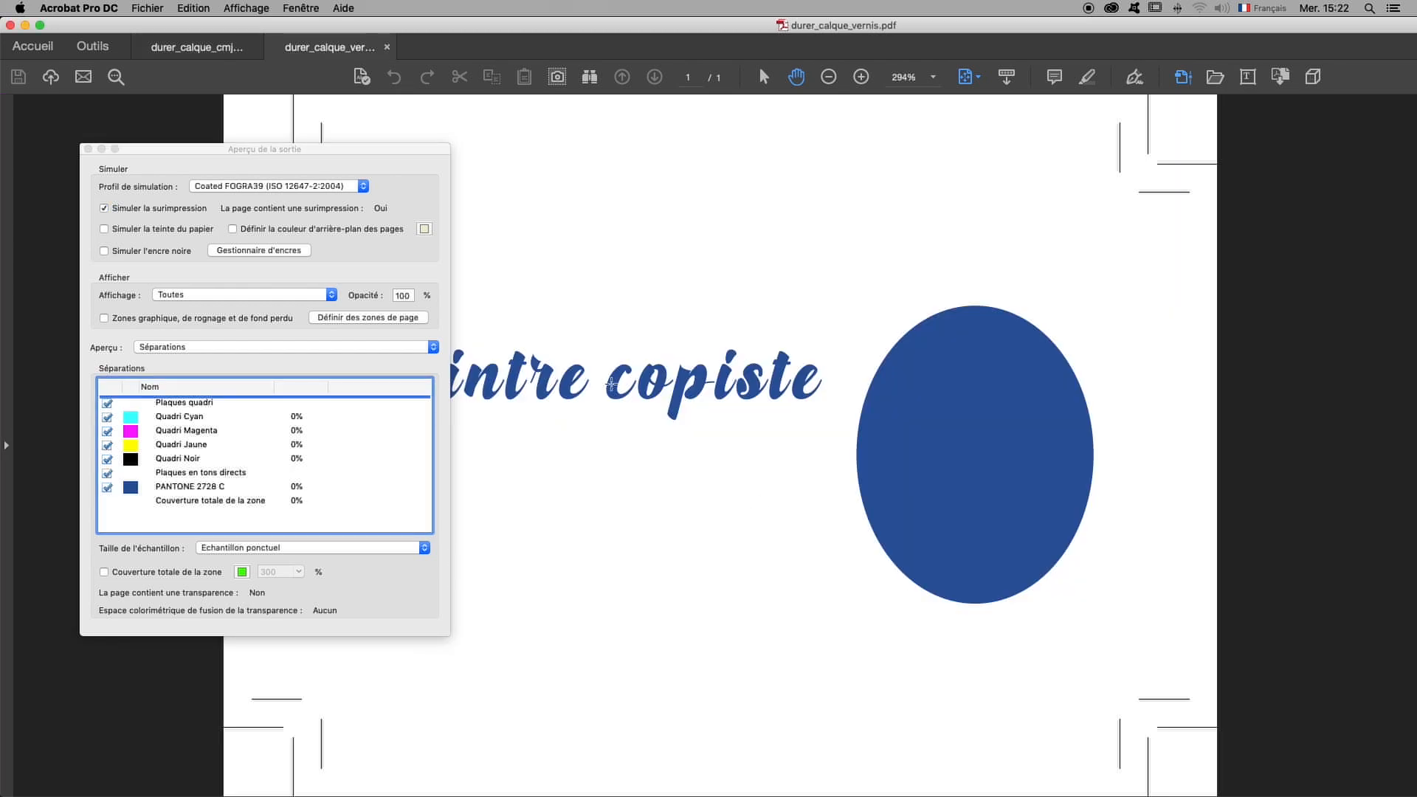
- Move the output preview off the varnish artwork and switch the Plaques quadri off and on to check the oval and text
{"action": "left_click_drag", "start_coordinate": [332, 153], "coordinate": [1342, 92]}
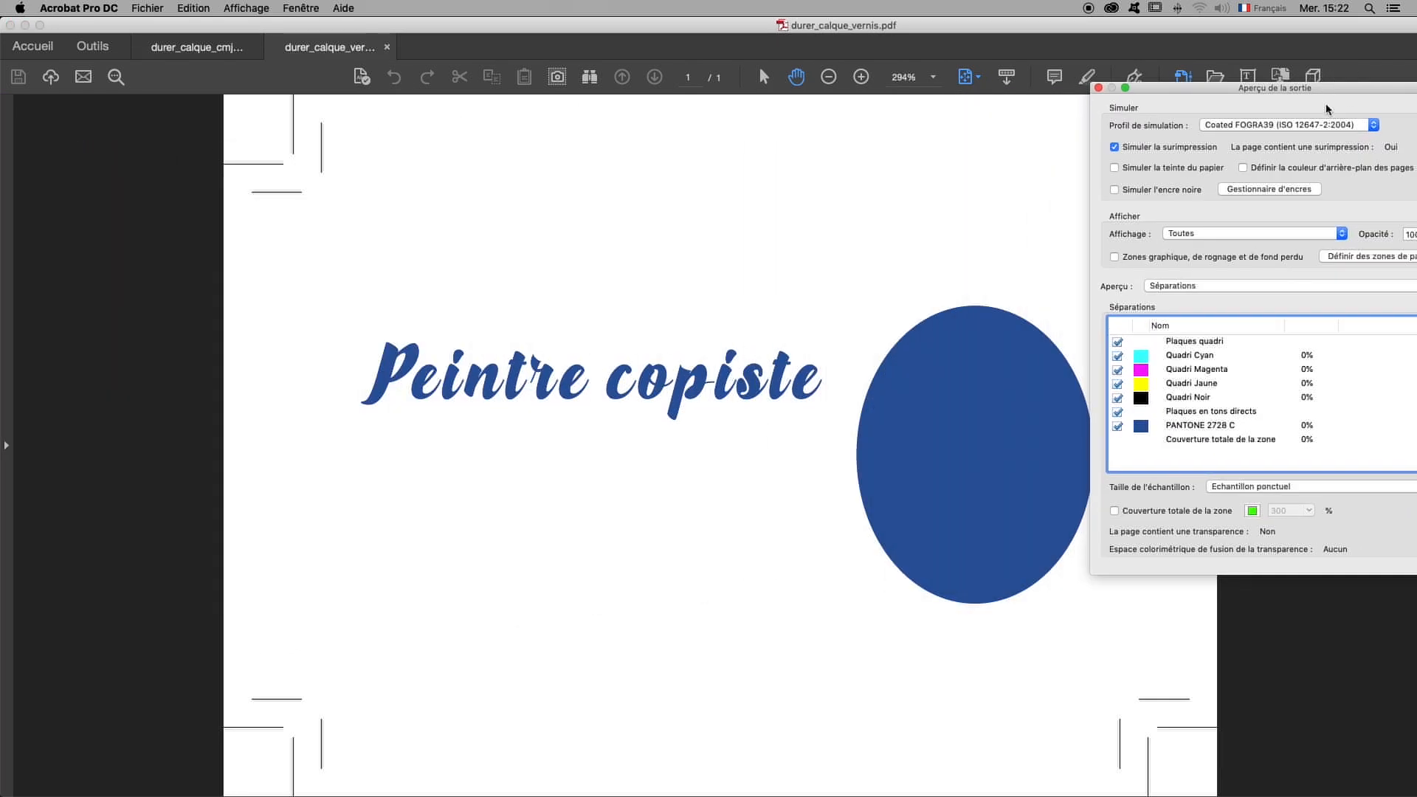
{"action": "left_click", "coordinate": [1117, 342]}
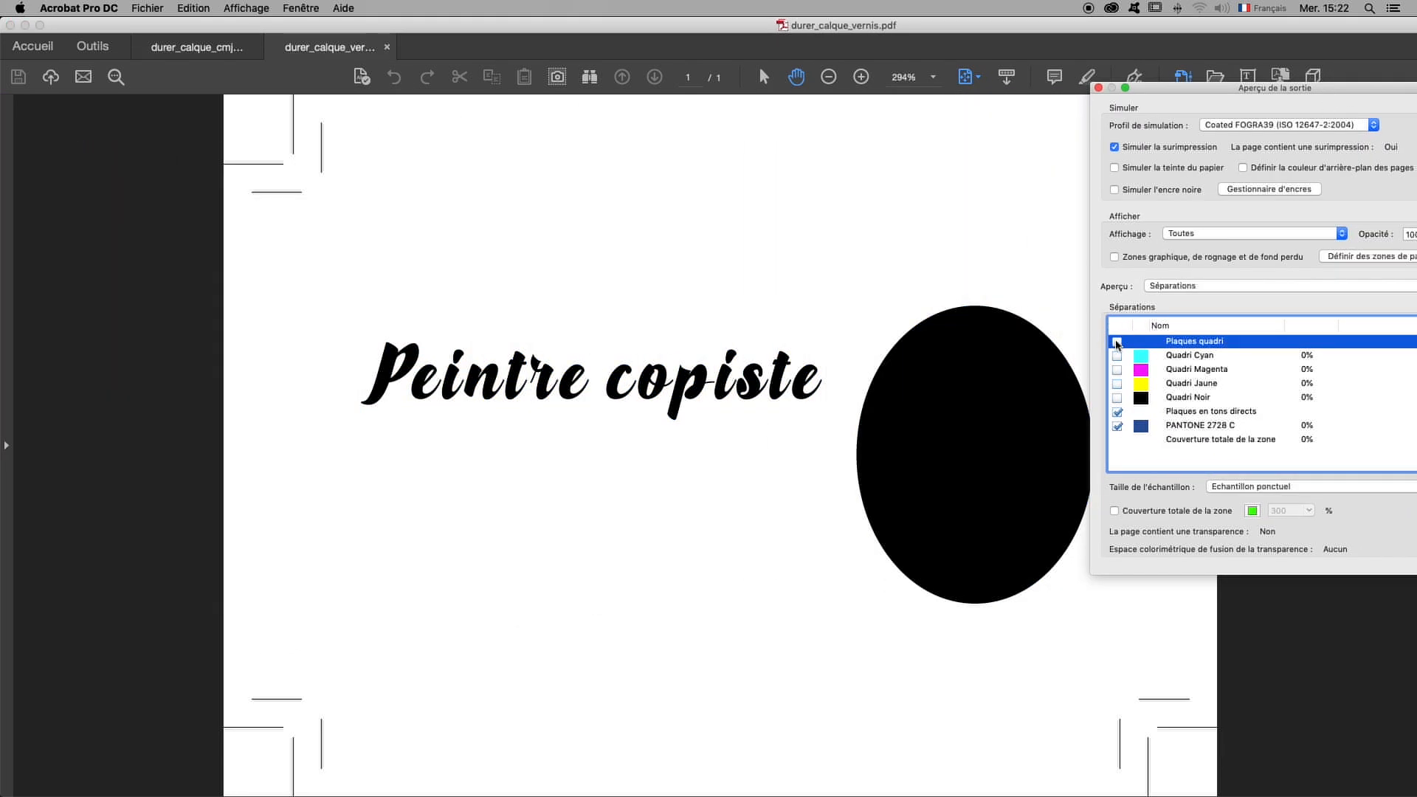
{"action": "left_click", "coordinate": [1117, 342]}
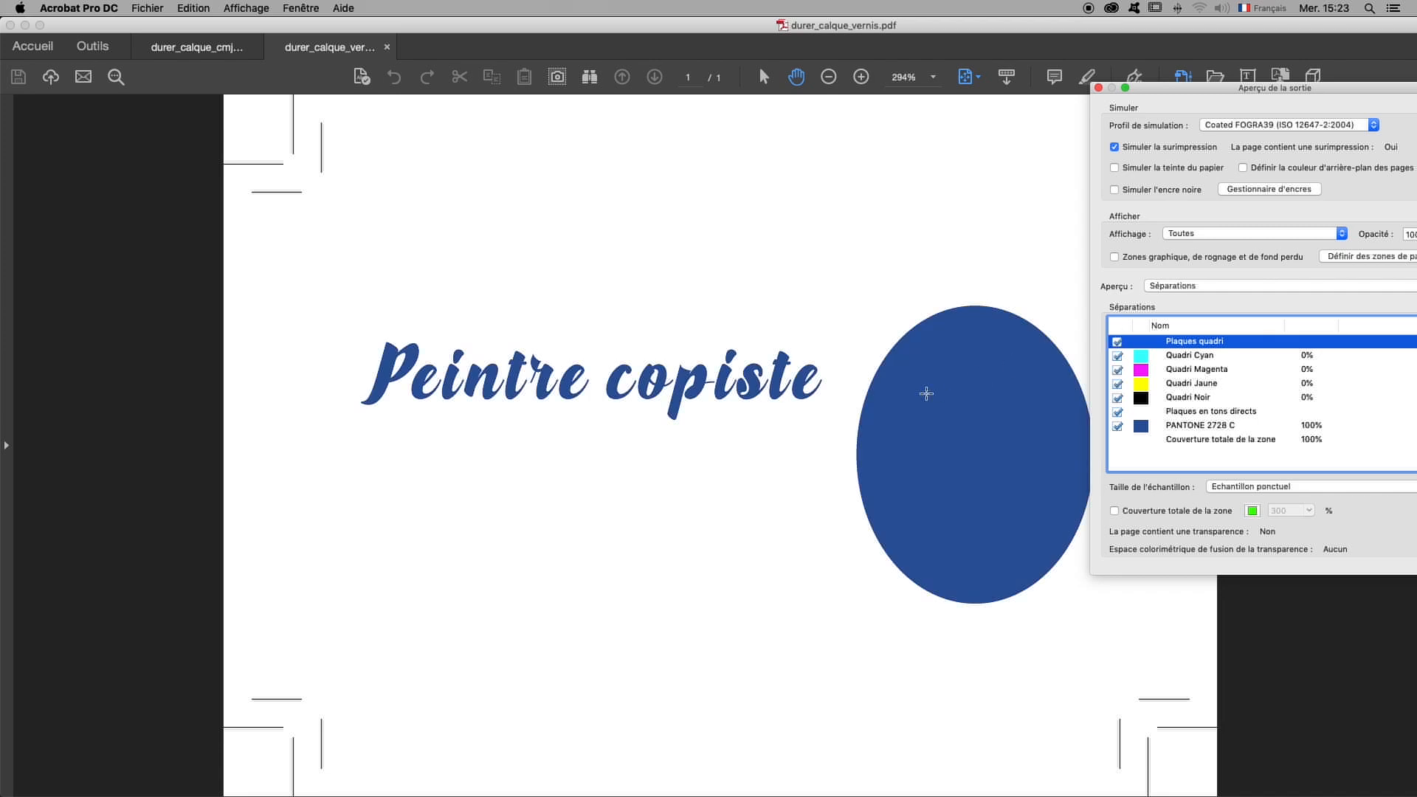
- View the whole varnish page at 200%, toggle the Plaques en tons directs, and turn off the Quadri Noir plate
{"action": "key", "text": "super+minus"}
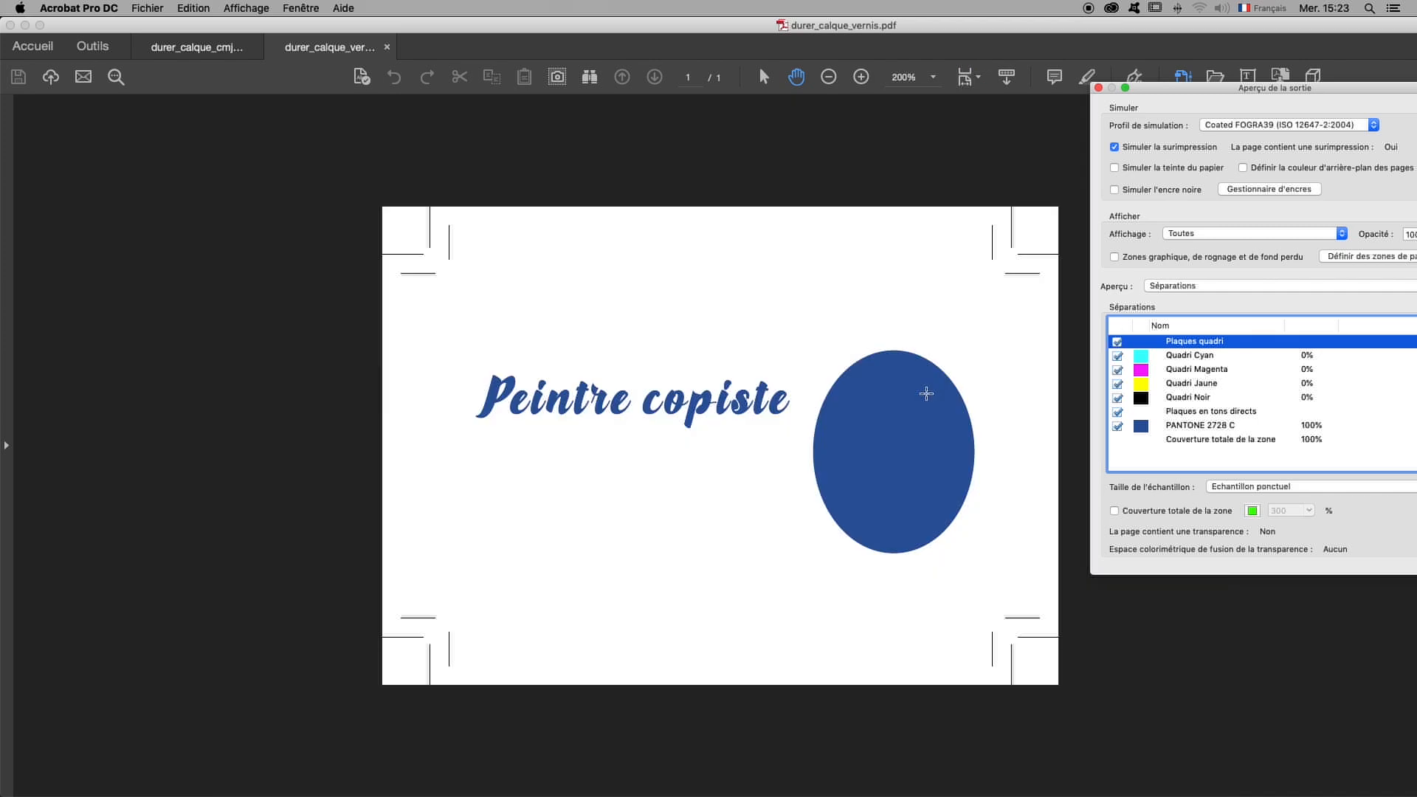
{"action": "left_click", "coordinate": [1117, 412]}
{"action": "left_click", "coordinate": [1117, 412]}
{"action": "left_click", "coordinate": [1117, 412]}
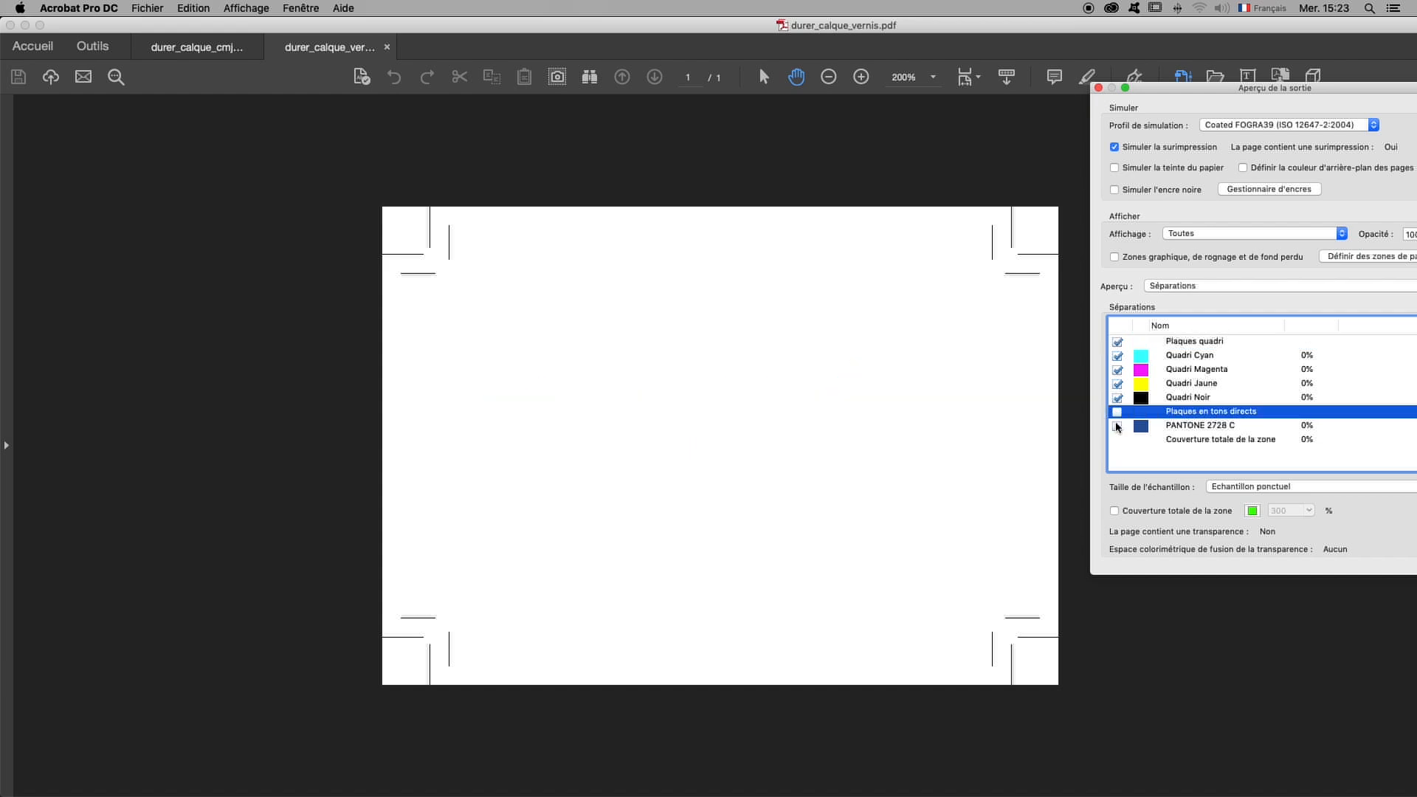
{"action": "left_click", "coordinate": [1118, 399]}
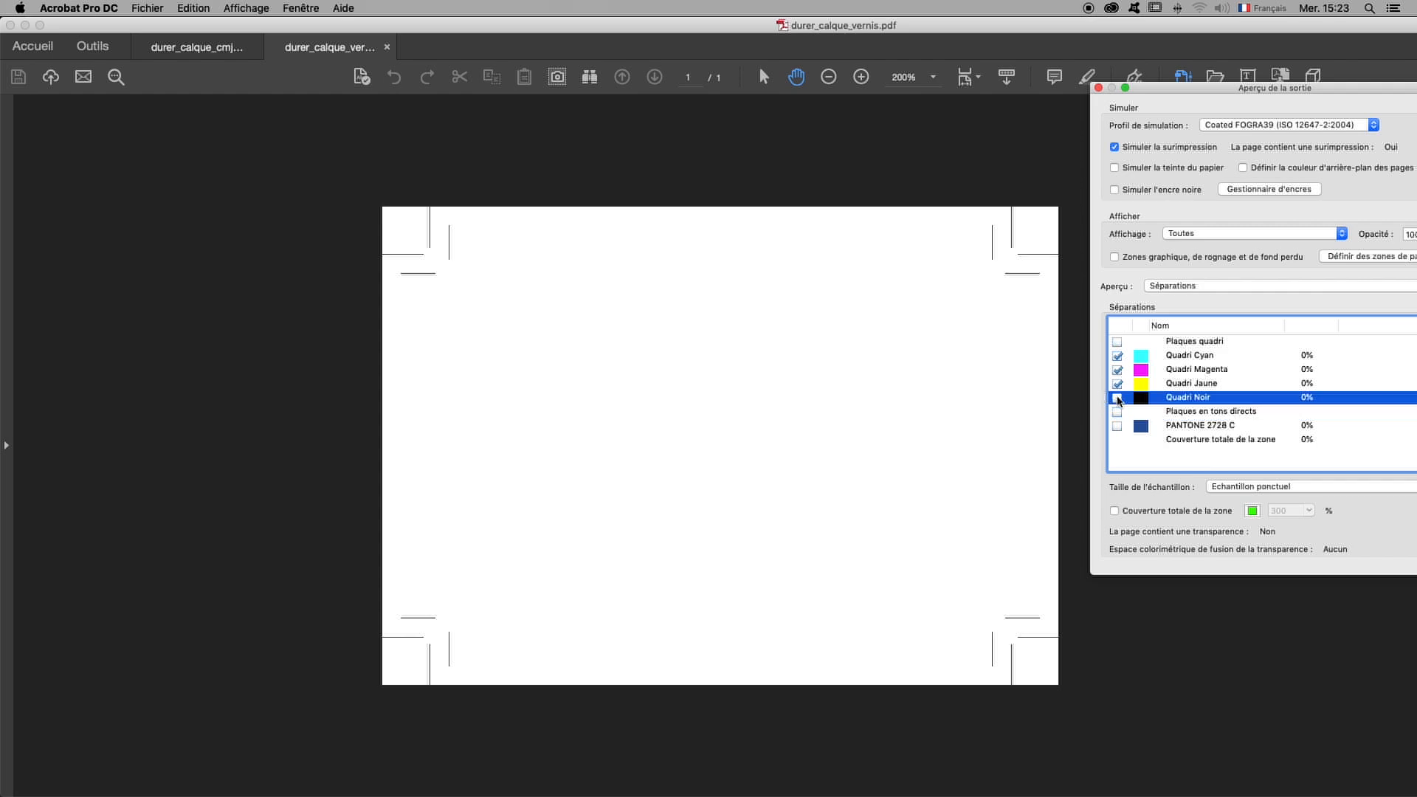
- Turn off all remaining Quadri plates and display only the PANTONE 2728 C plate to check the varnish areas
{"action": "left_click", "coordinate": [1118, 384]}
{"action": "left_click", "coordinate": [1118, 370]}
{"action": "left_click", "coordinate": [1118, 357]}
{"action": "left_click", "coordinate": [1118, 357]}
{"action": "left_click", "coordinate": [1117, 341]}
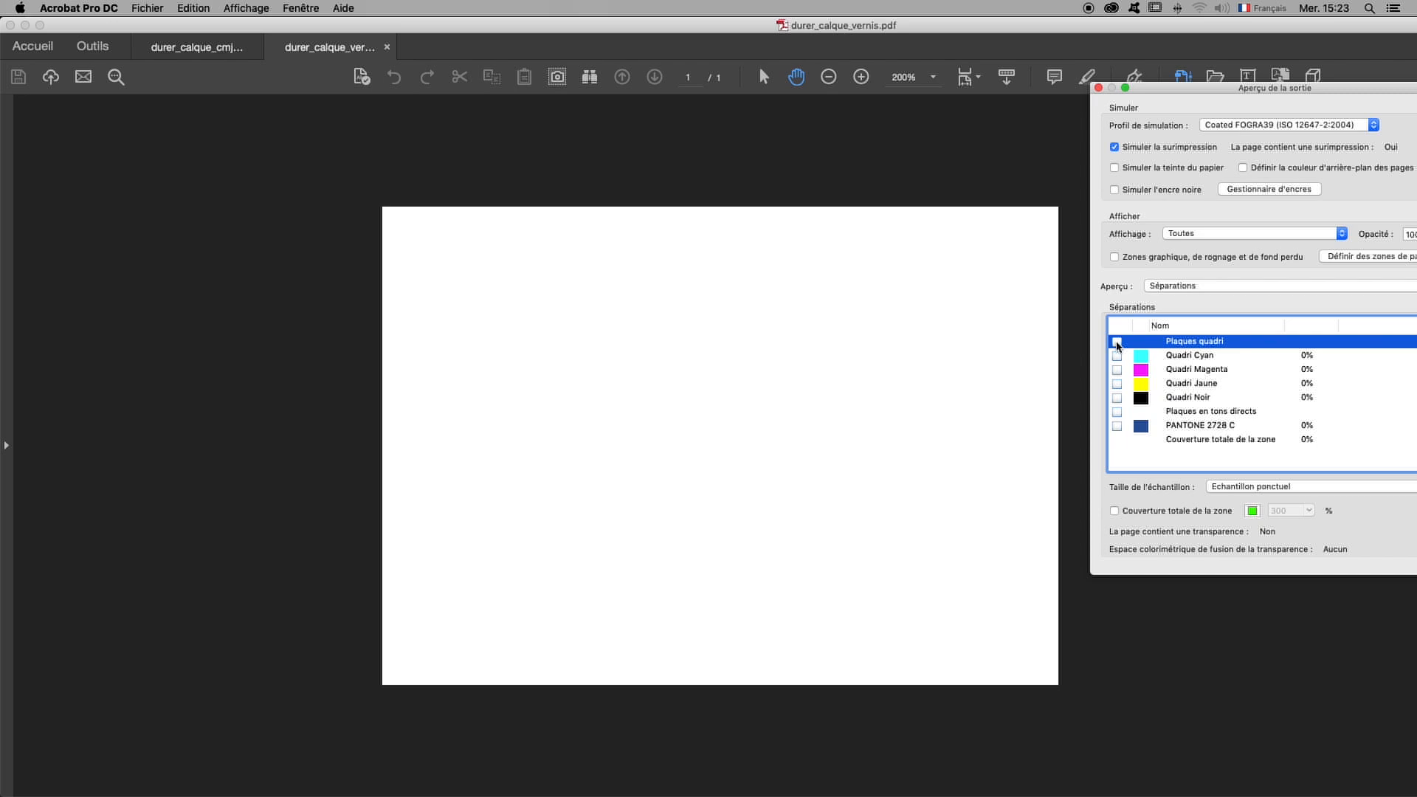
{"action": "left_click", "coordinate": [1118, 427]}
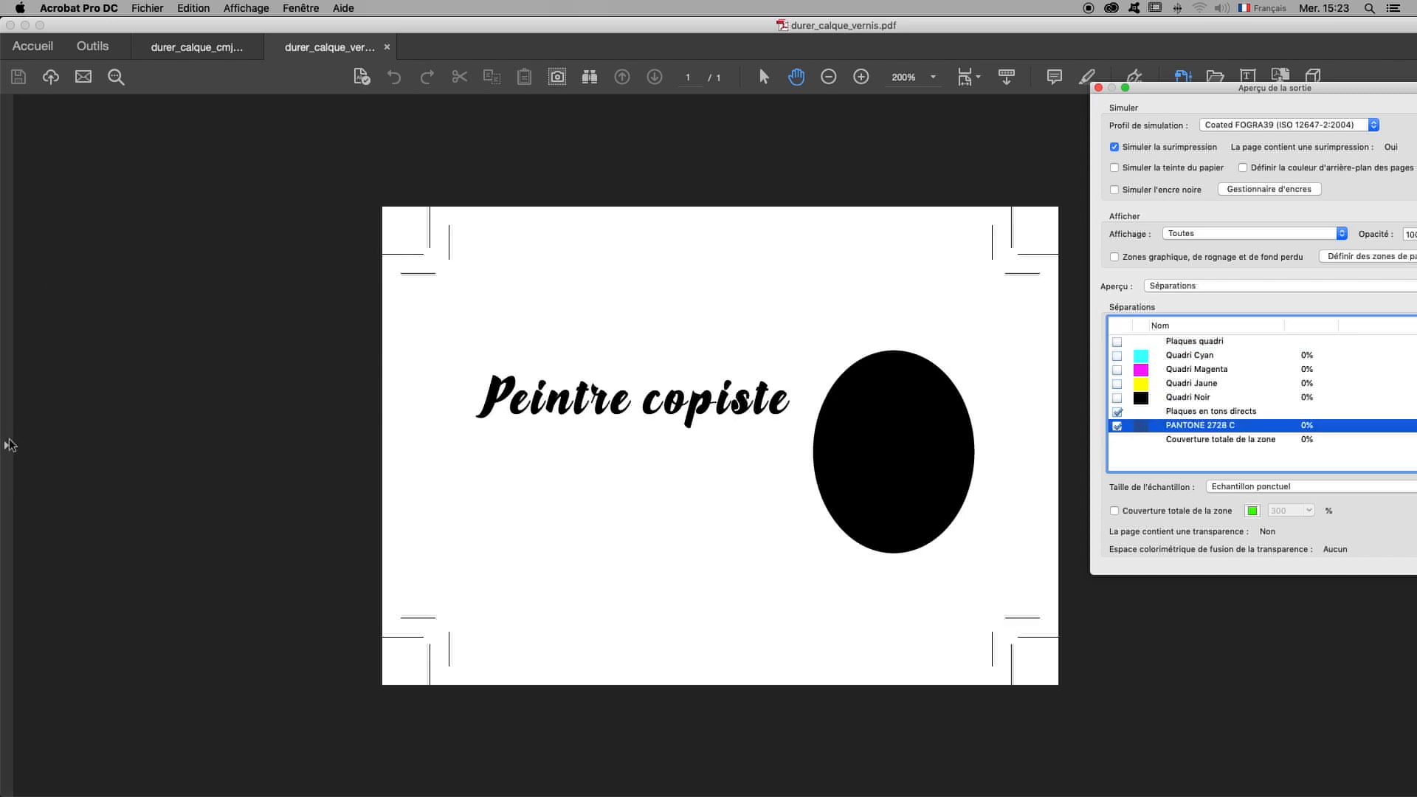
- Compare the CMJN PDF with the varnish PDF by alternating between the two, finishing on durer_calque_vernis.pdf
{"action": "left_click", "coordinate": [203, 50]}
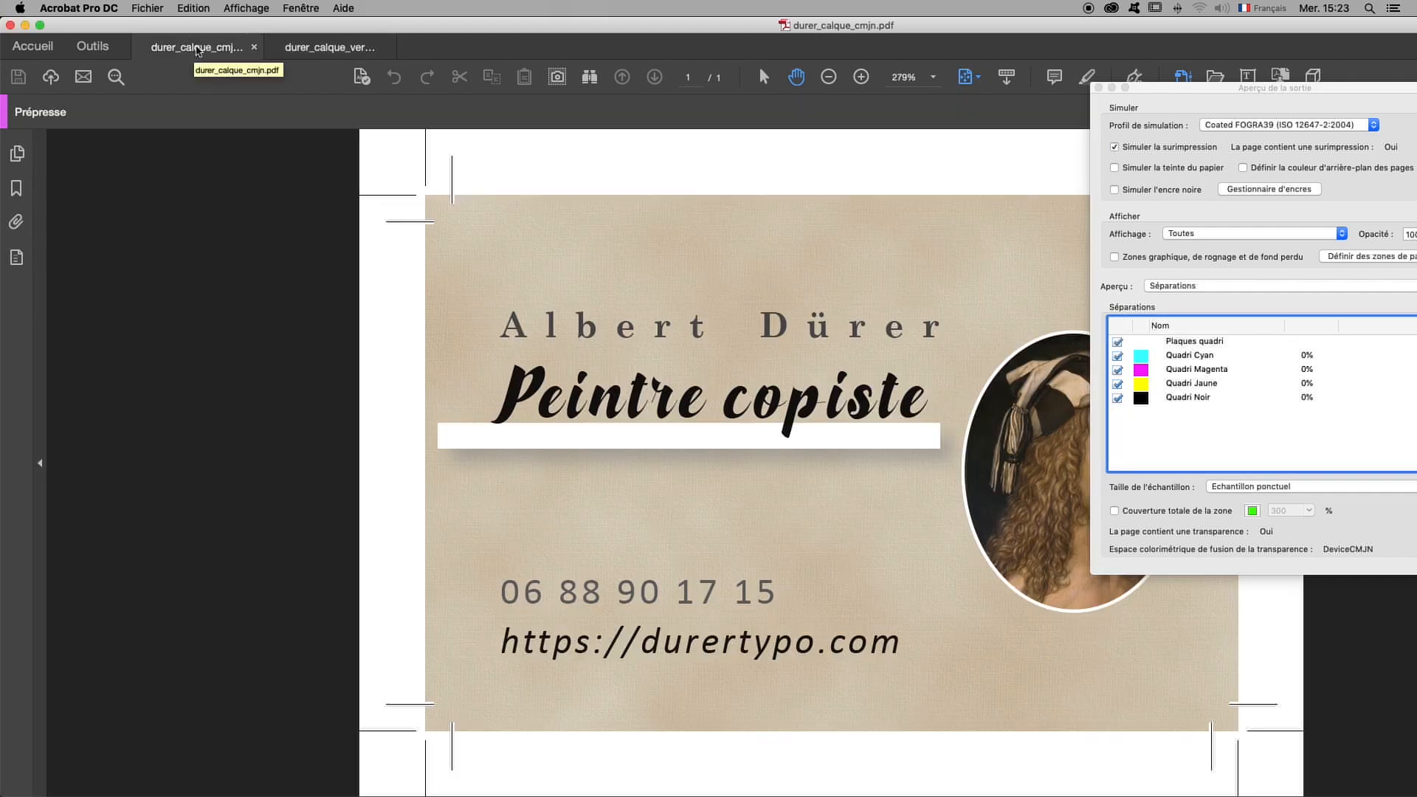
{"action": "left_click", "coordinate": [343, 50]}
{"action": "left_click", "coordinate": [196, 47]}
{"action": "left_click", "coordinate": [317, 47]}
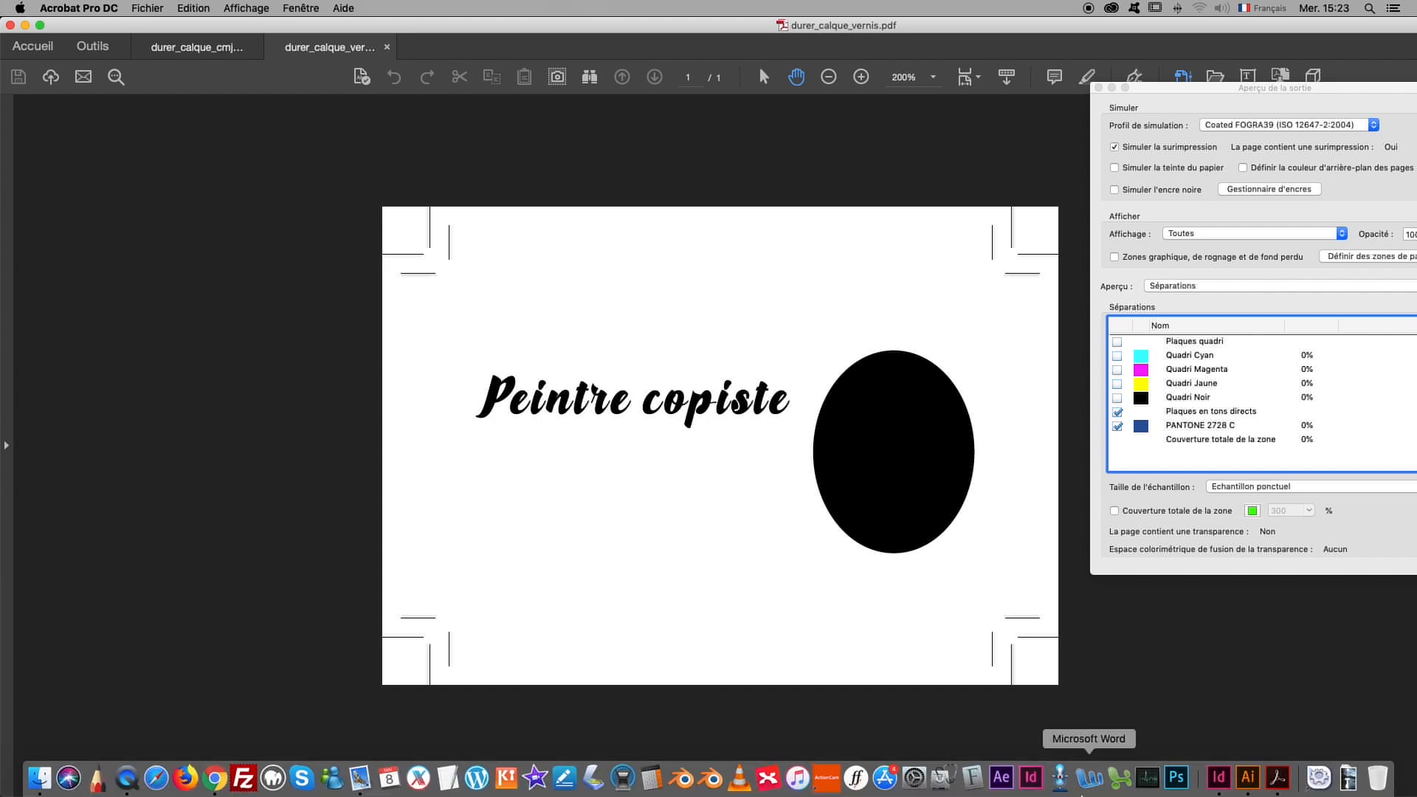
- Switch to the business card document in InDesign and make the TXT, VISUS and FOND layers visible again
{"action": "left_click", "coordinate": [1218, 777]}
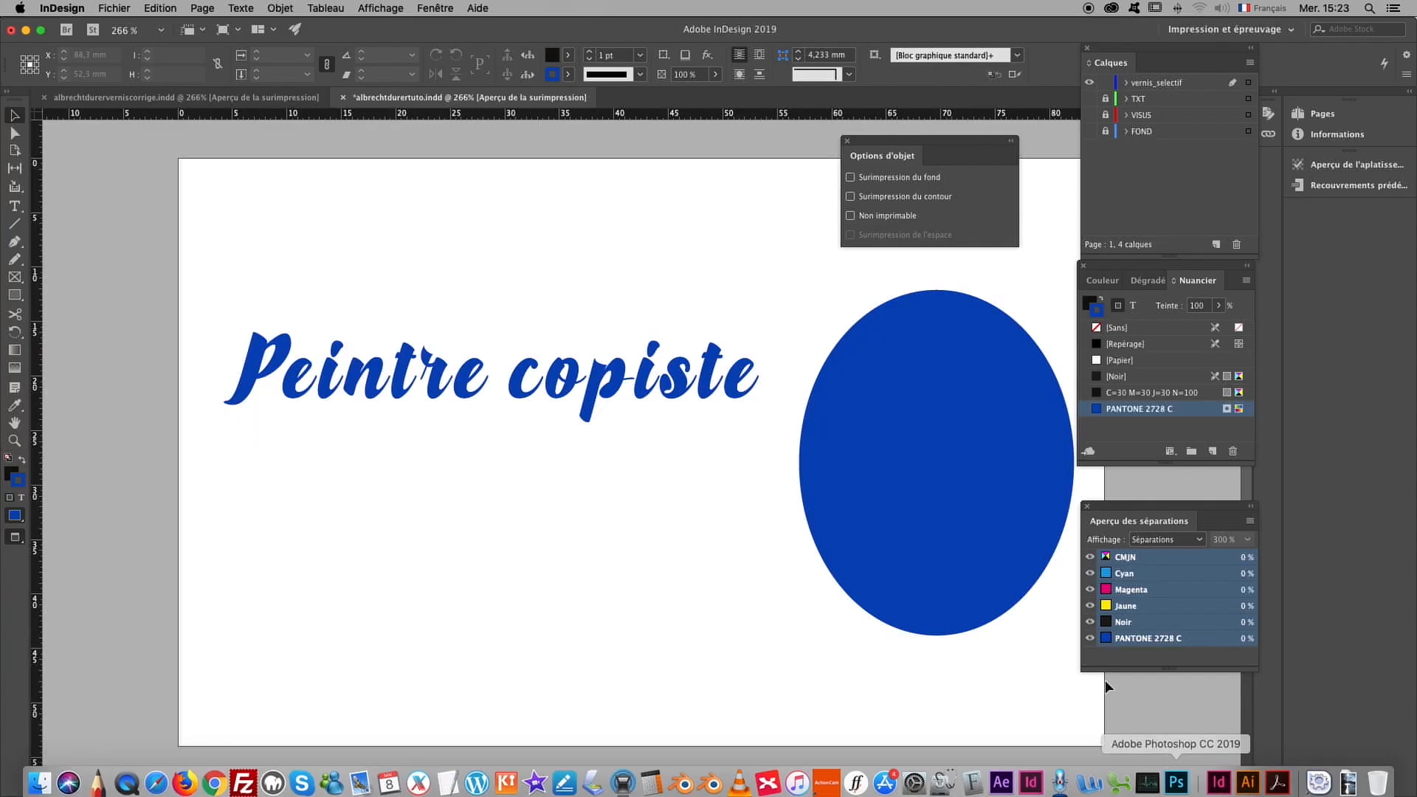
{"action": "left_click", "coordinate": [1090, 98]}
{"action": "left_click", "coordinate": [1090, 114]}
{"action": "left_click", "coordinate": [1089, 131]}
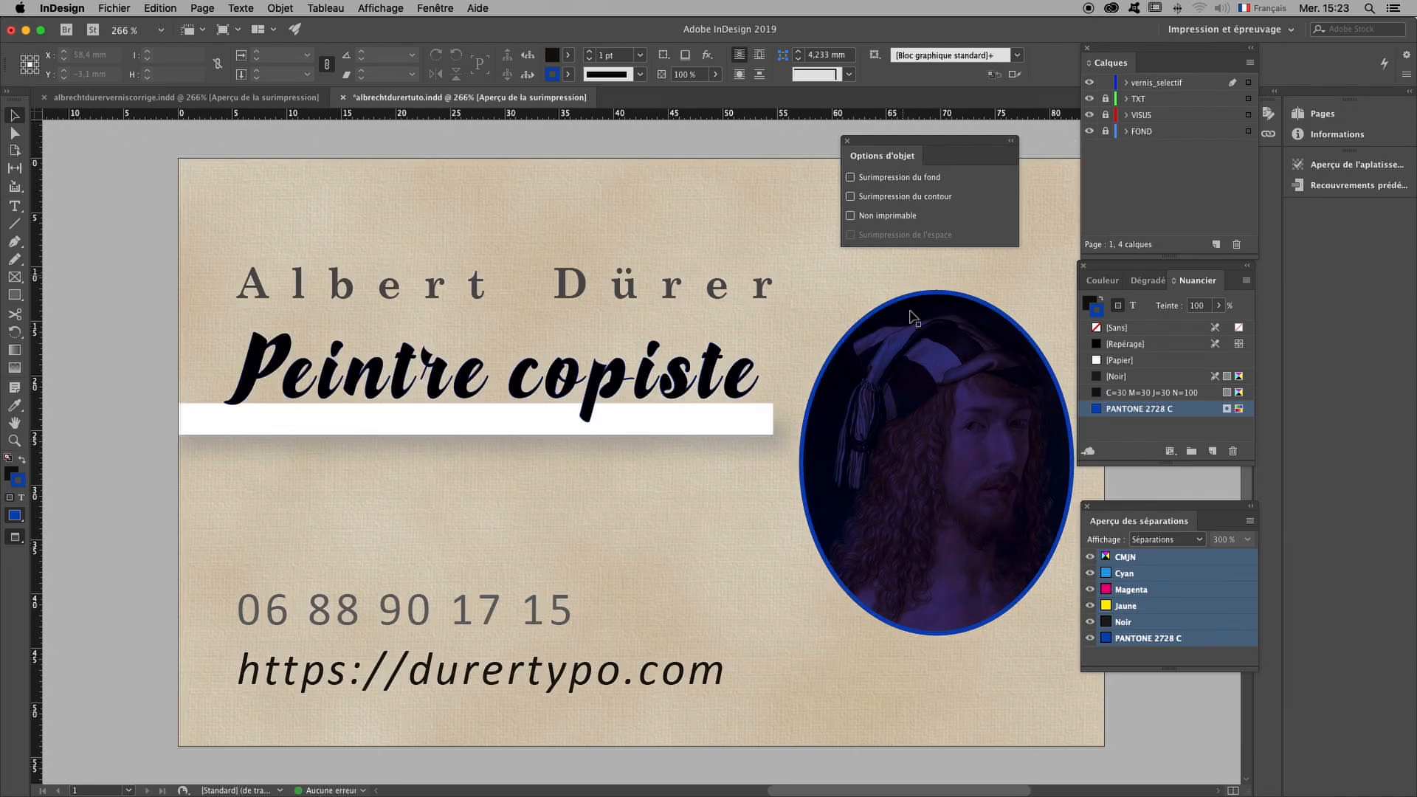
- Make vernis_selectif the active layer, unlock the TXT, VISUS and FOND layers, and select the varnish oval over the portrait
{"action": "left_click", "coordinate": [1154, 83]}
{"action": "left_click", "coordinate": [1105, 99]}
{"action": "left_click", "coordinate": [1105, 115]}
{"action": "left_click", "coordinate": [1102, 133]}
{"action": "left_click", "coordinate": [911, 318]}
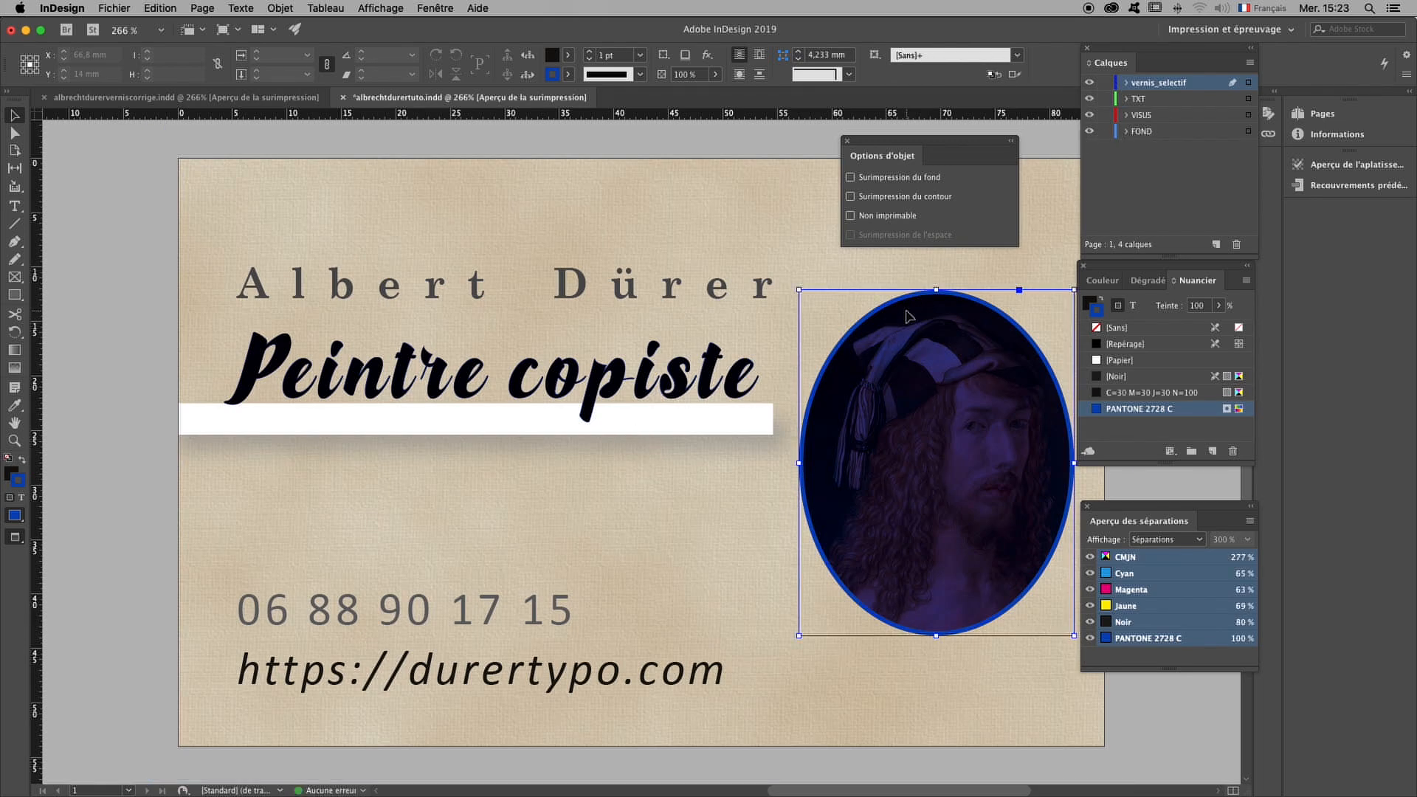